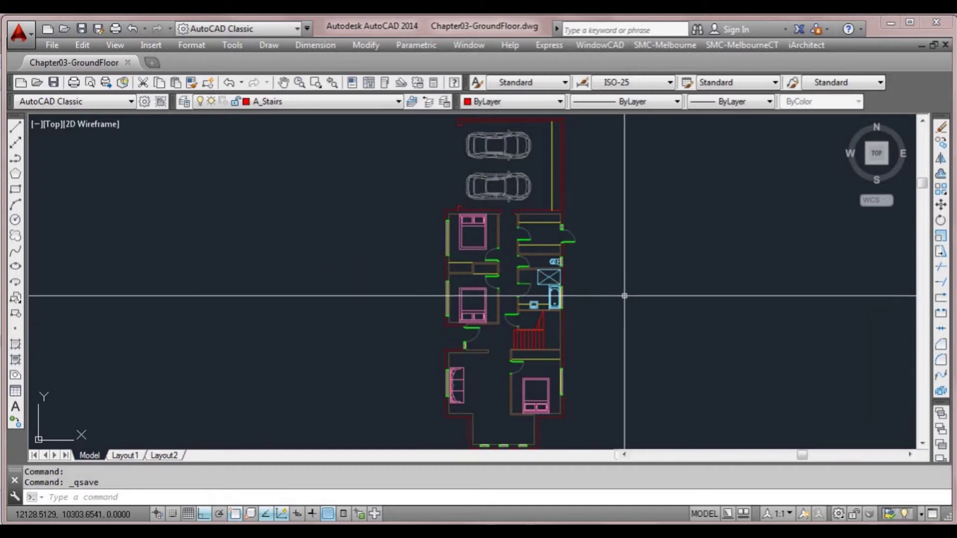
- Examine the ground floor plan's rooms, doors and wet areas, ending at the room above the toilet
scroll(567, 306, "down", 2)
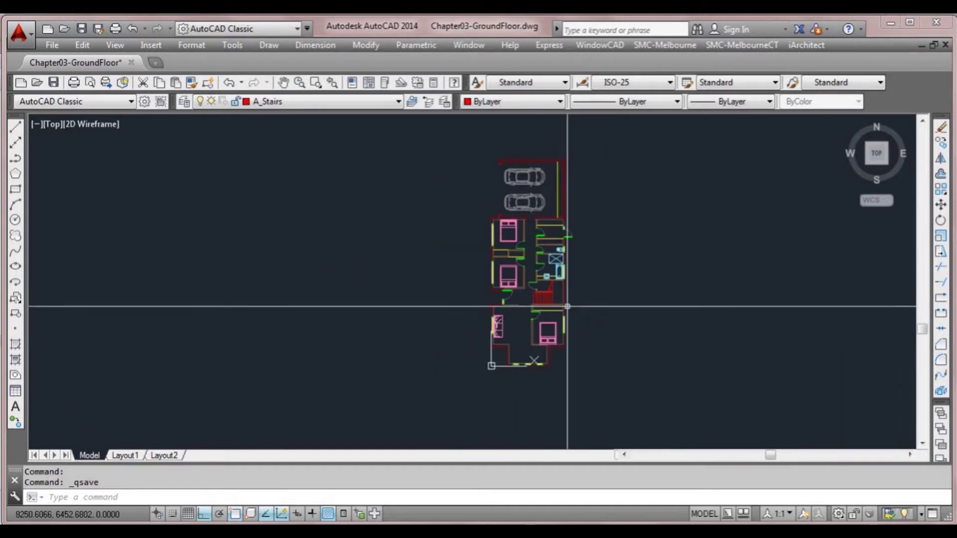
scroll(558, 315, "up", 4)
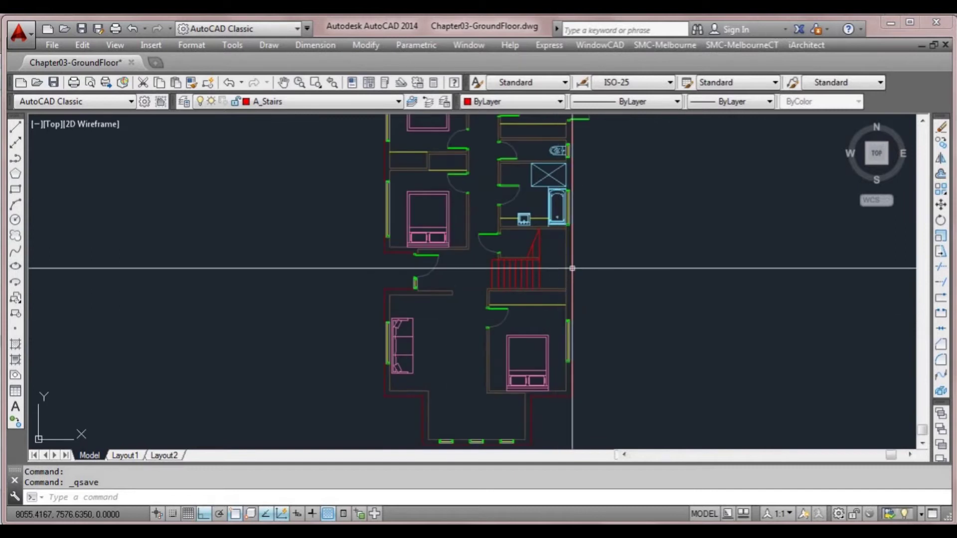
middle_click_drag(557, 230, 549, 298)
middle_click_drag(529, 373, 531, 327)
middle_click_drag(515, 222, 521, 260)
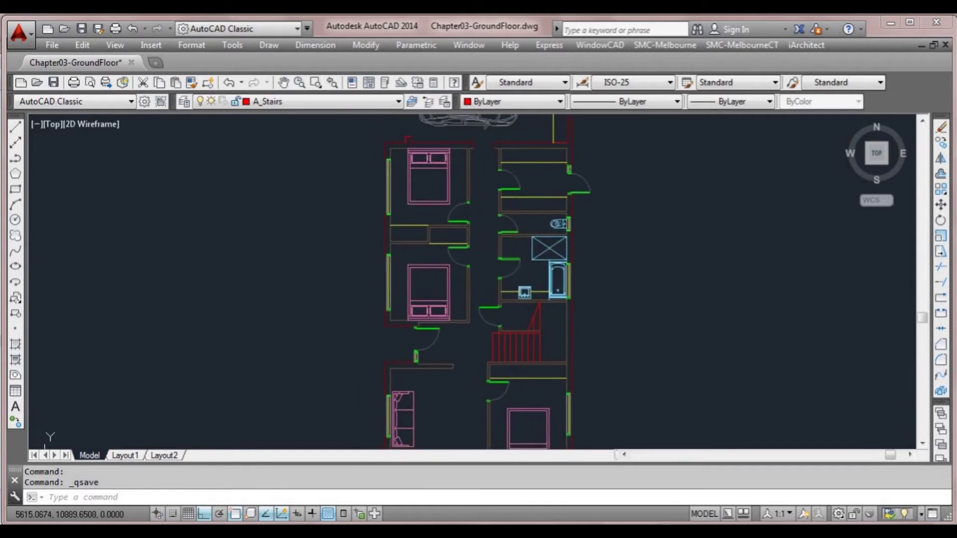
scroll(521, 233, "up", 2)
middle_click_drag(512, 208, 512, 289)
scroll(517, 256, "down", 2)
scroll(511, 208, "up", 4)
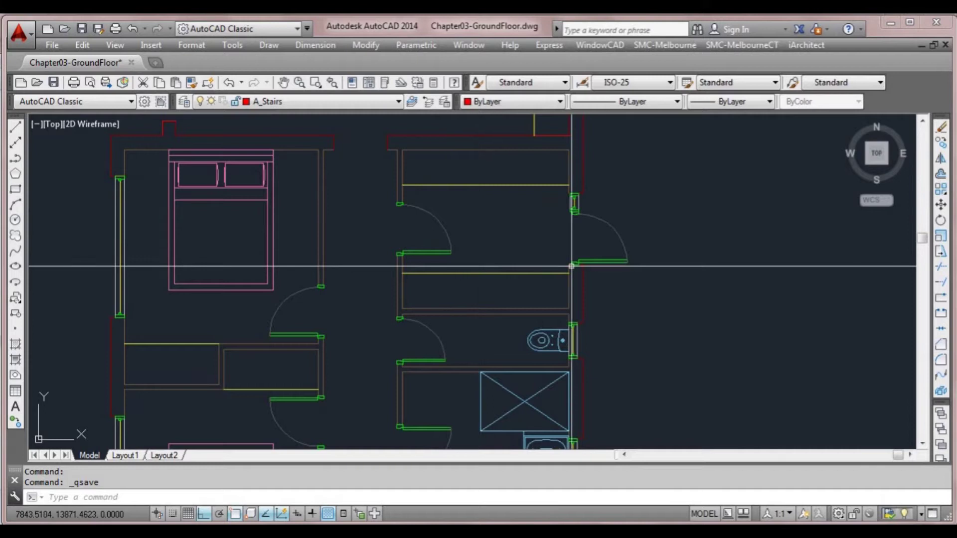
middle_click_drag(547, 321, 529, 200)
scroll(507, 292, "down", 2)
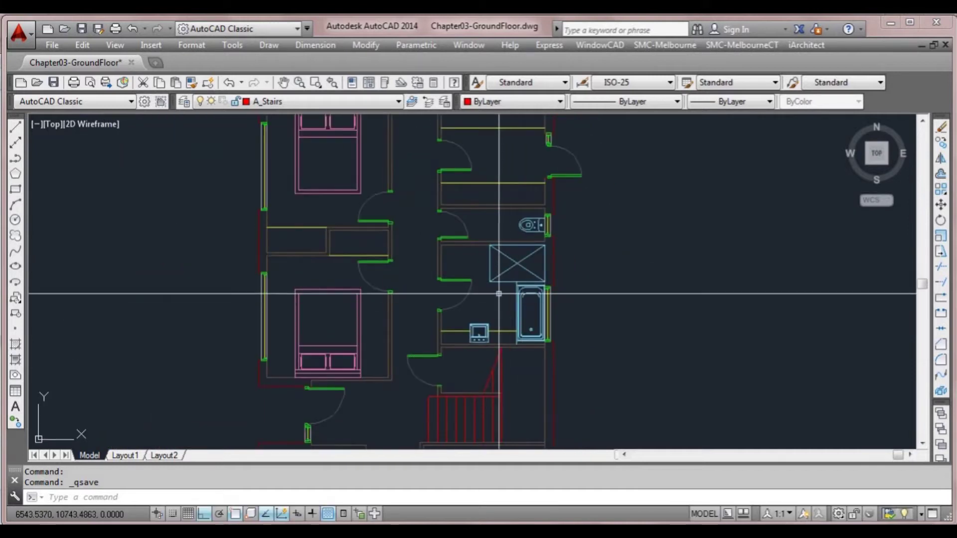
middle_click_drag(506, 234, 493, 333)
scroll(487, 265, "up", 2)
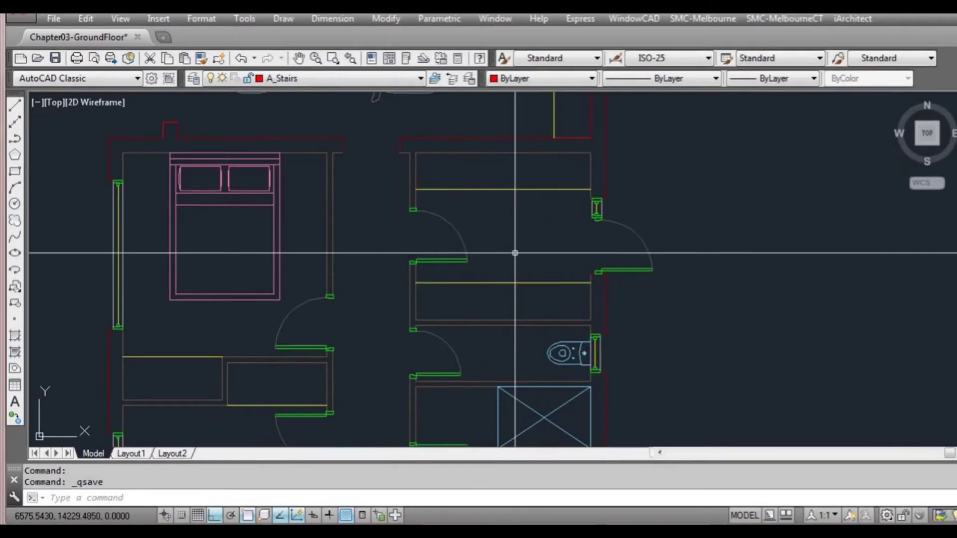
- Start a hatch with the predefined ANSI37 pattern at an angle of 45
type("bh")
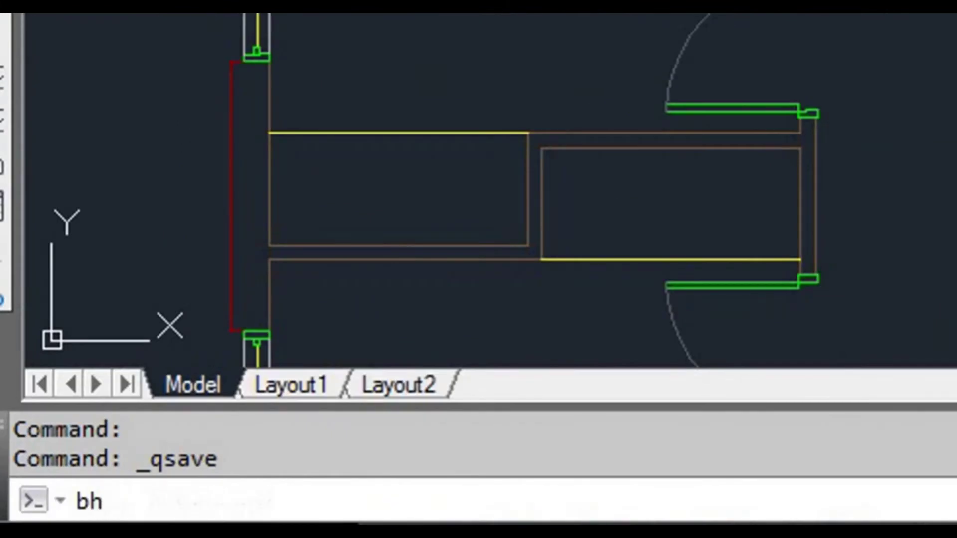
key("Return")
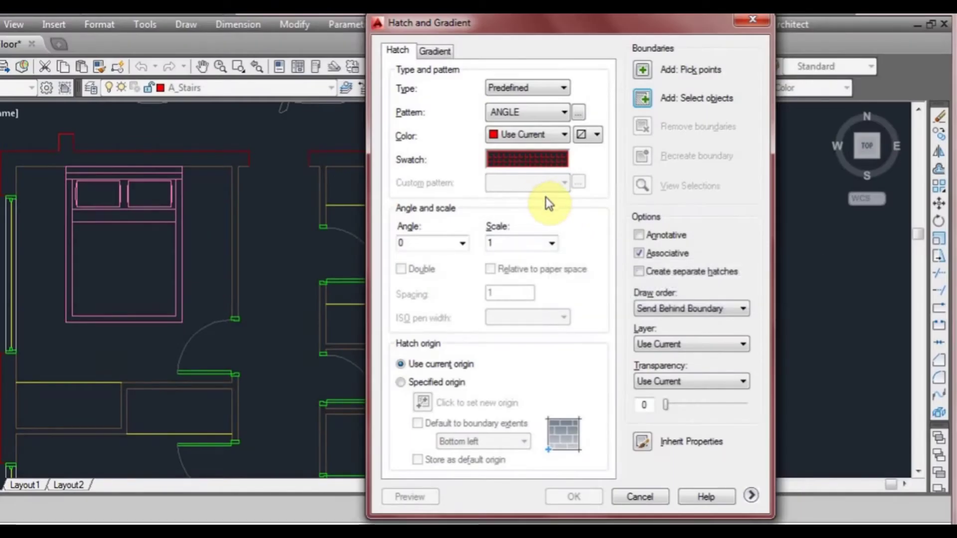
left_click(533, 164)
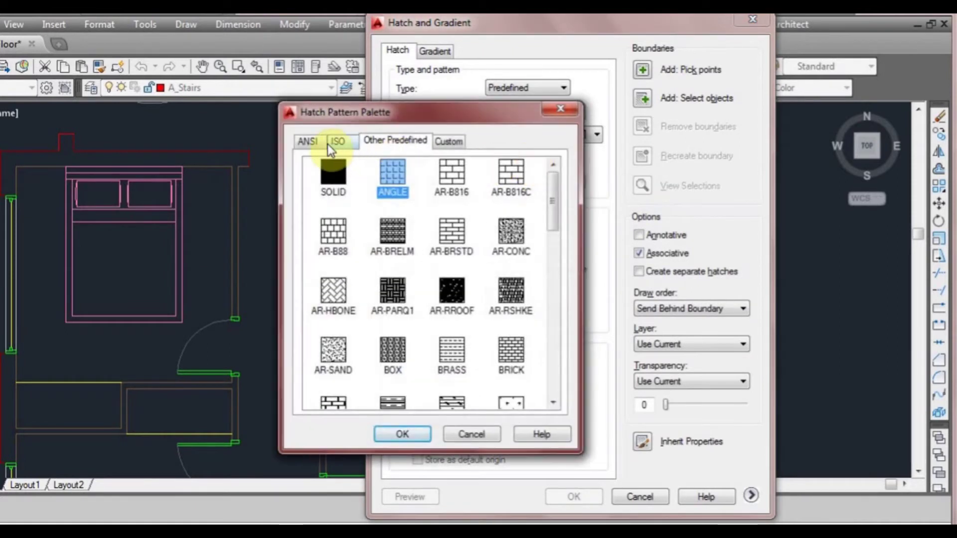
left_click(308, 142)
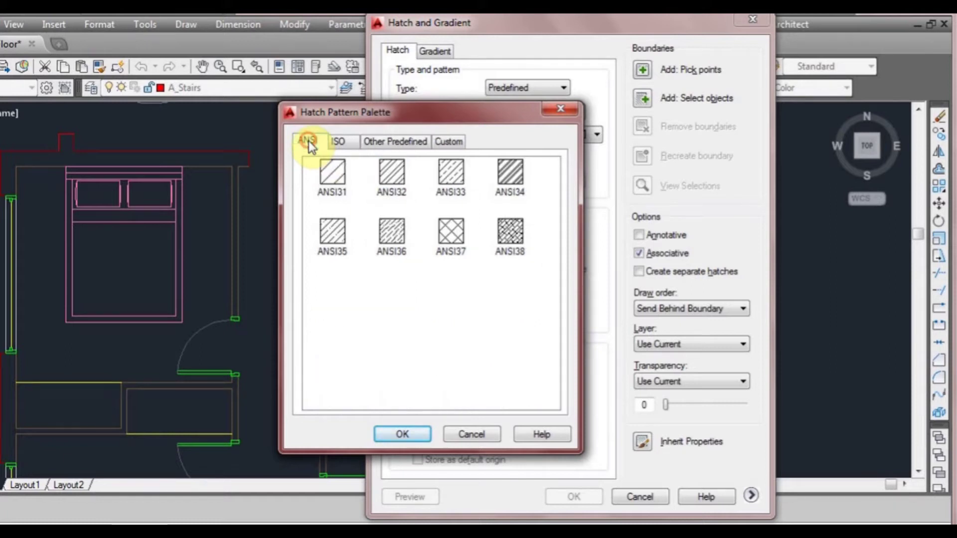
left_click(450, 230)
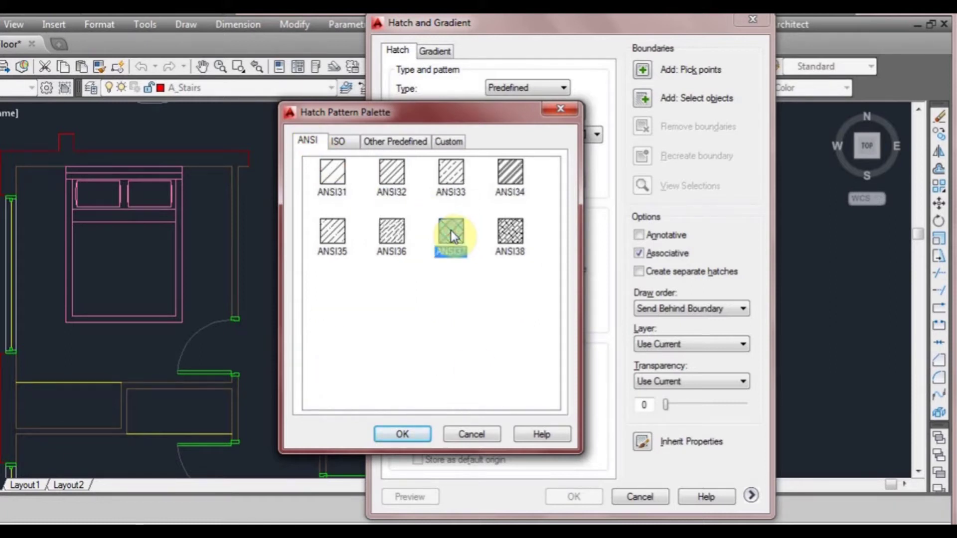
left_click(403, 432)
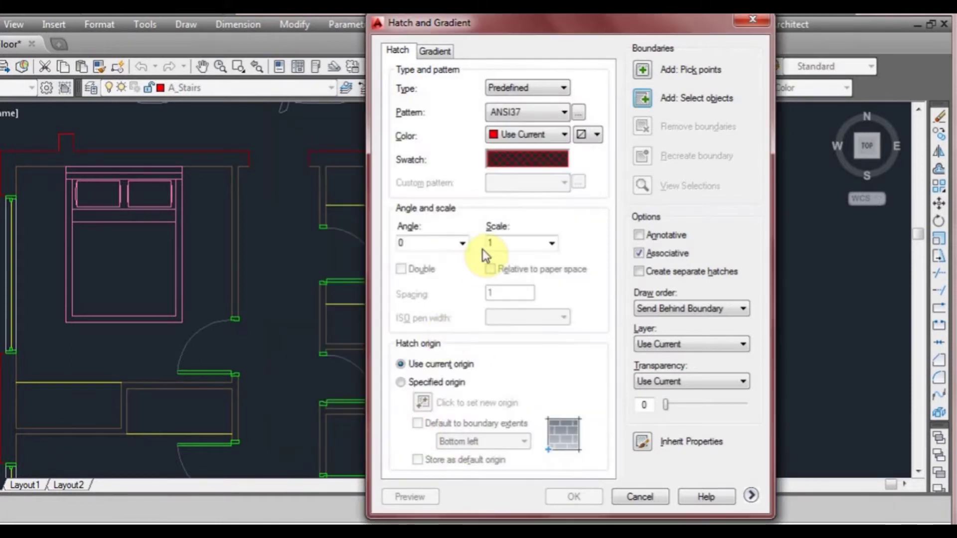
double_click(441, 241)
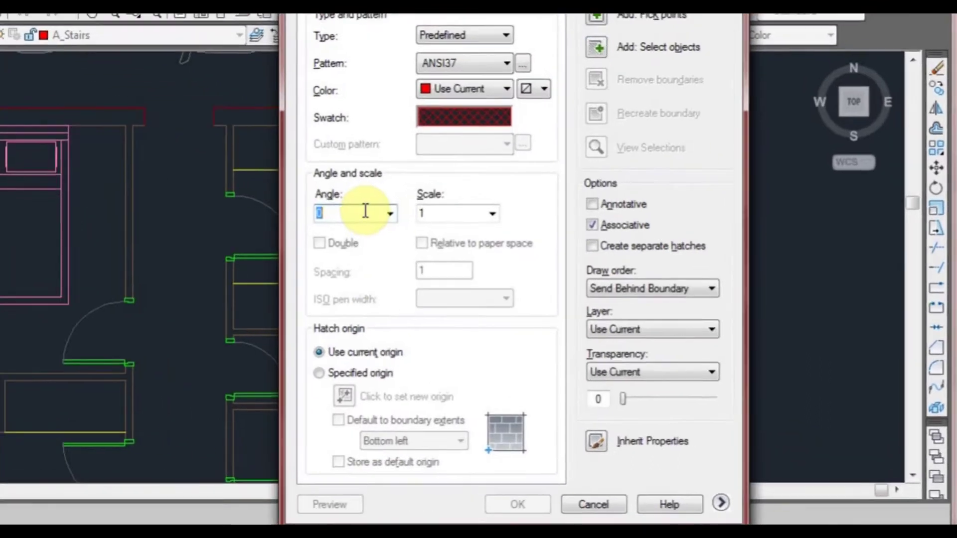
type("45")
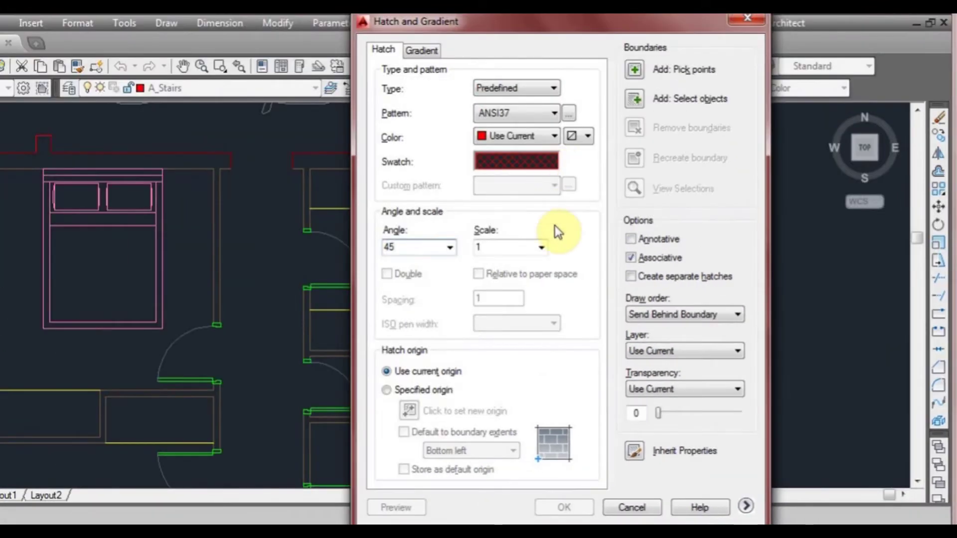
- Define the hatch area from a point inside the room above the toilet and preview the hatch
left_click(634, 71)
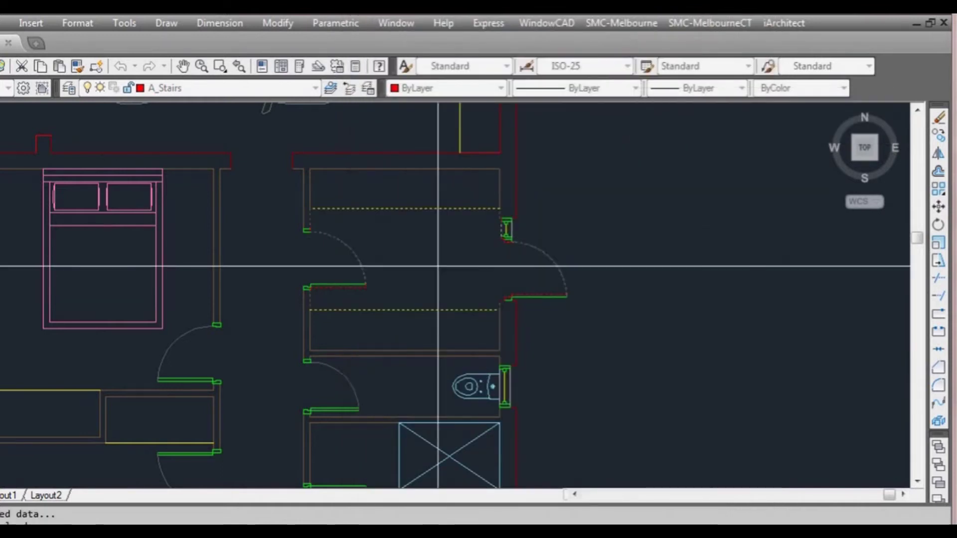
left_click(437, 266)
key("Return")
left_click(404, 508)
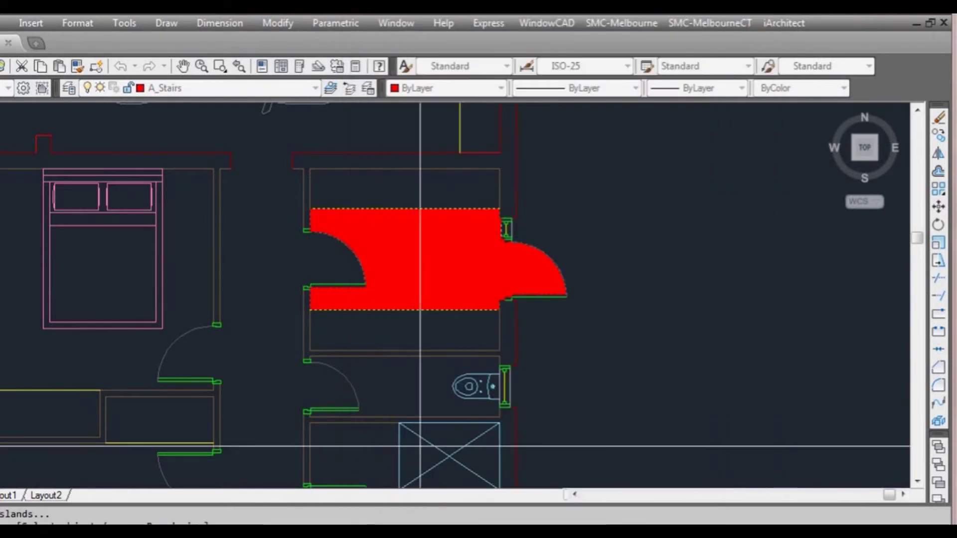
scroll(427, 316, "up", 4)
scroll(420, 287, "down", 2)
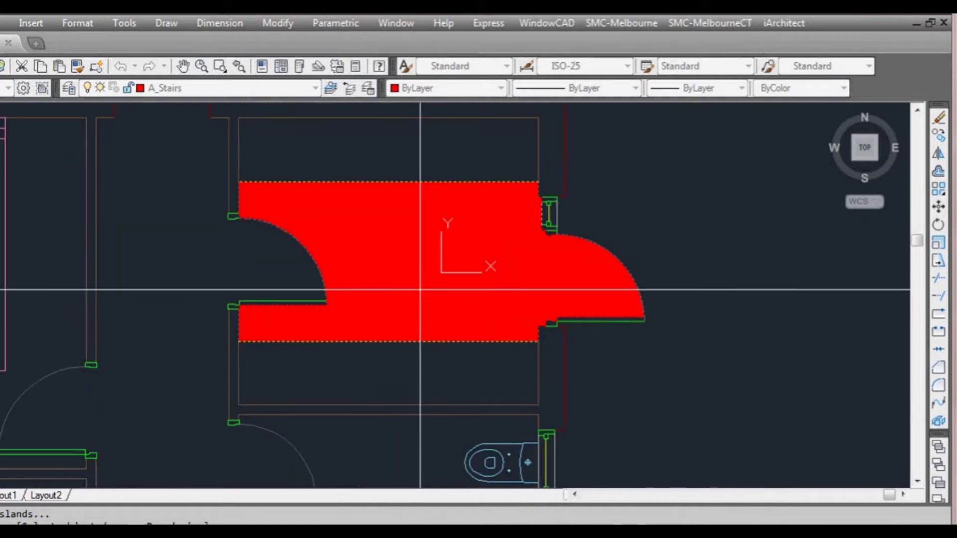
left_click(420, 288)
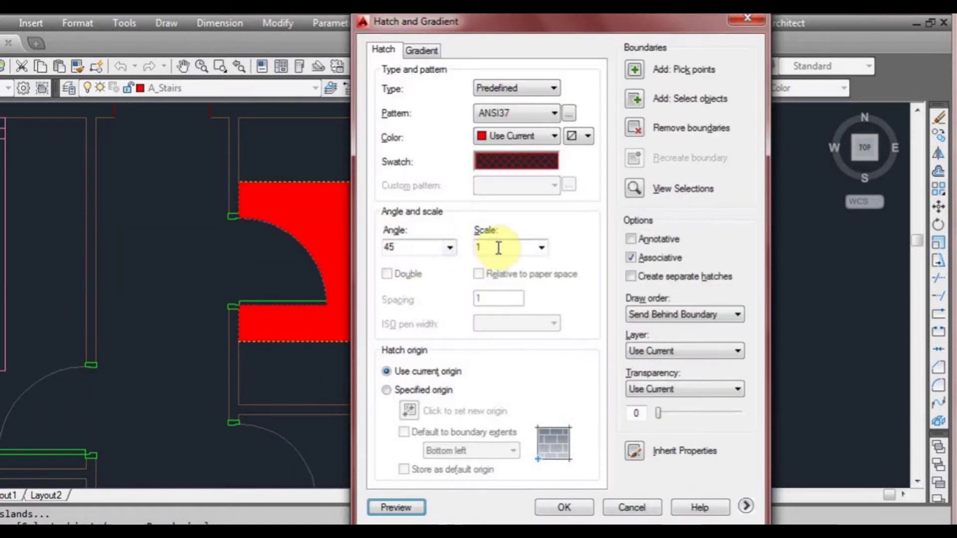
- Preview the hatch at scale 100, reduce the scale to 50 and apply the hatch
left_click(402, 507)
left_click(528, 308)
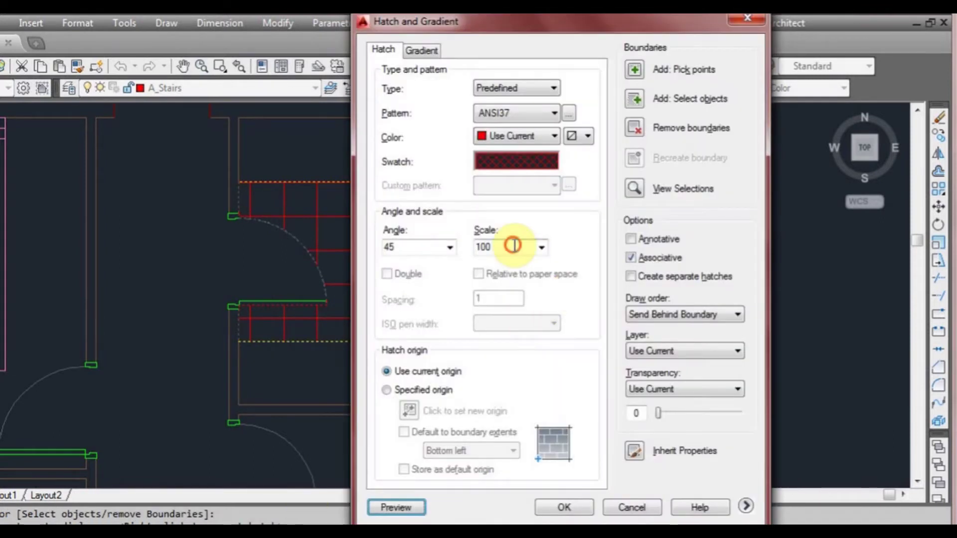
left_click(400, 509)
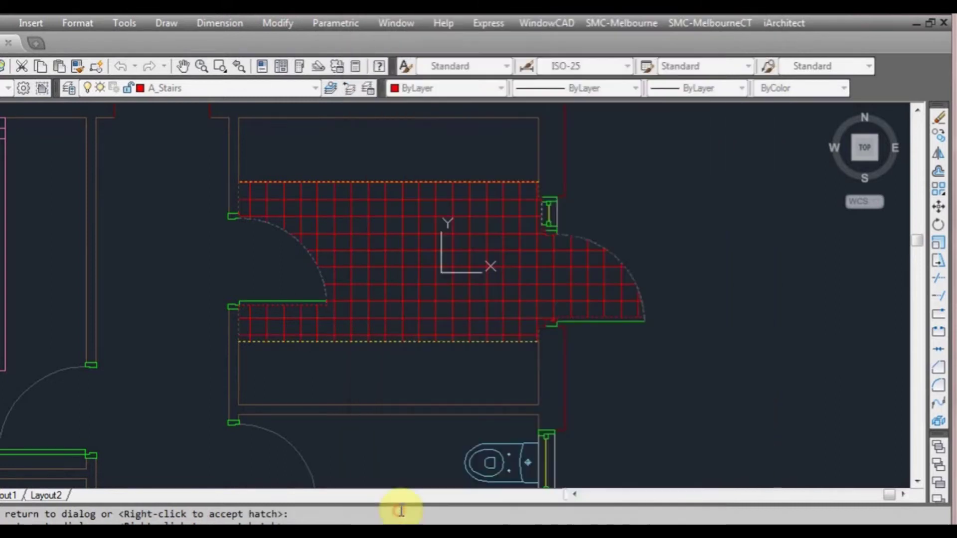
left_click(533, 444)
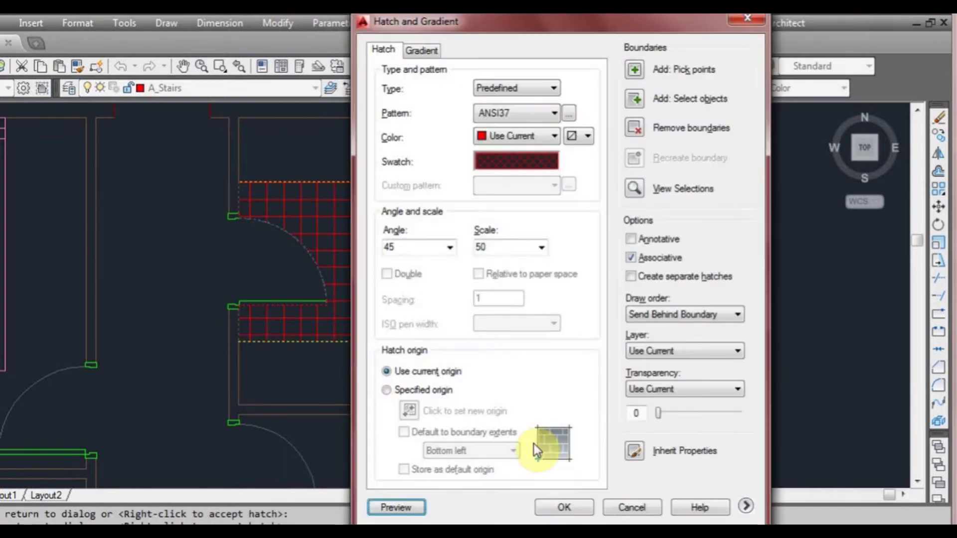
left_click(564, 507)
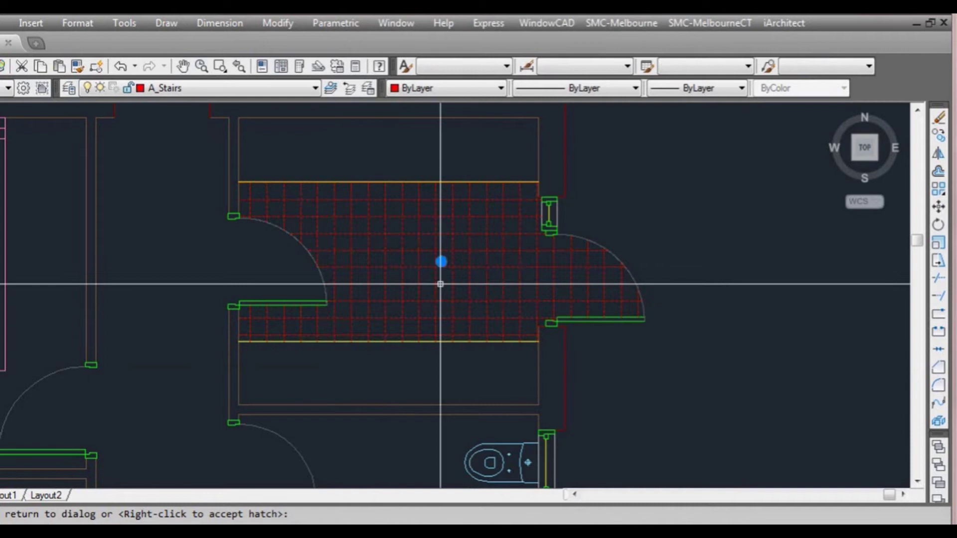
- Erase the grid hatch that spills through the exterior door swing
scroll(331, 285, "up", 2)
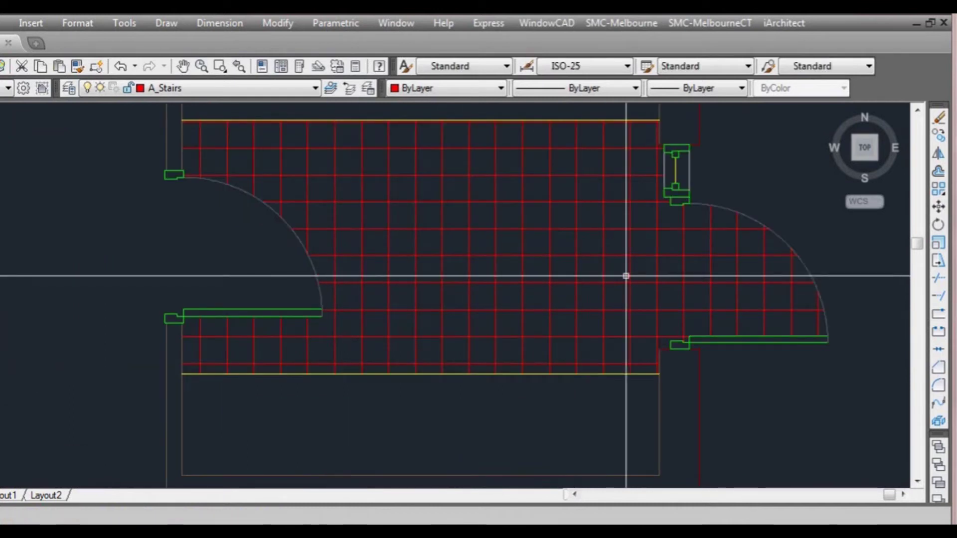
middle_click_drag(625, 275, 576, 309)
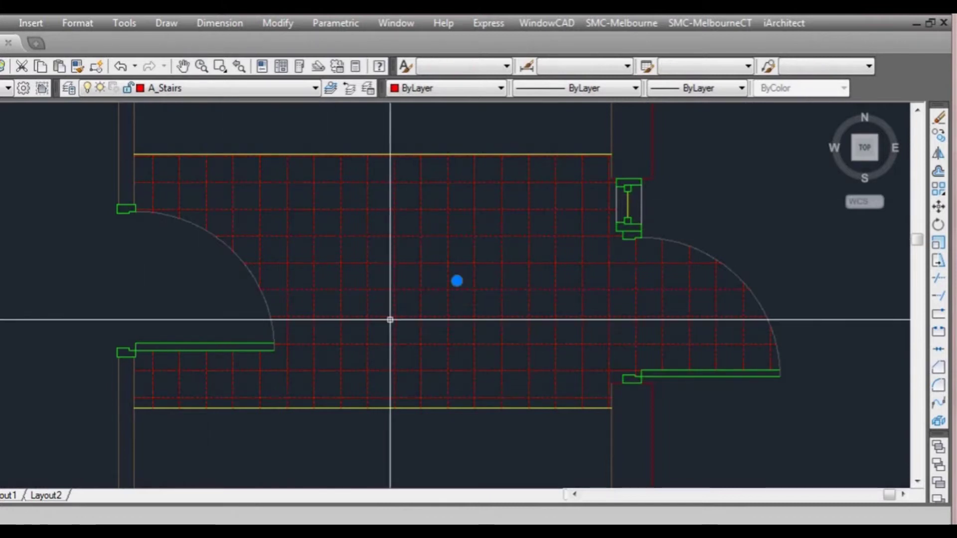
type("e")
key("Return")
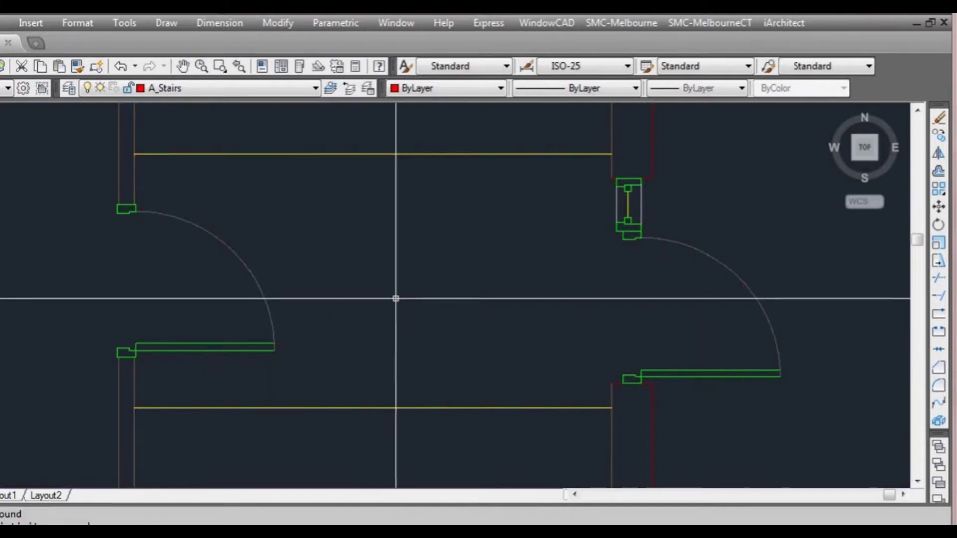
- Make A_Hatch-FloorFinishes the current layer
left_click(242, 89)
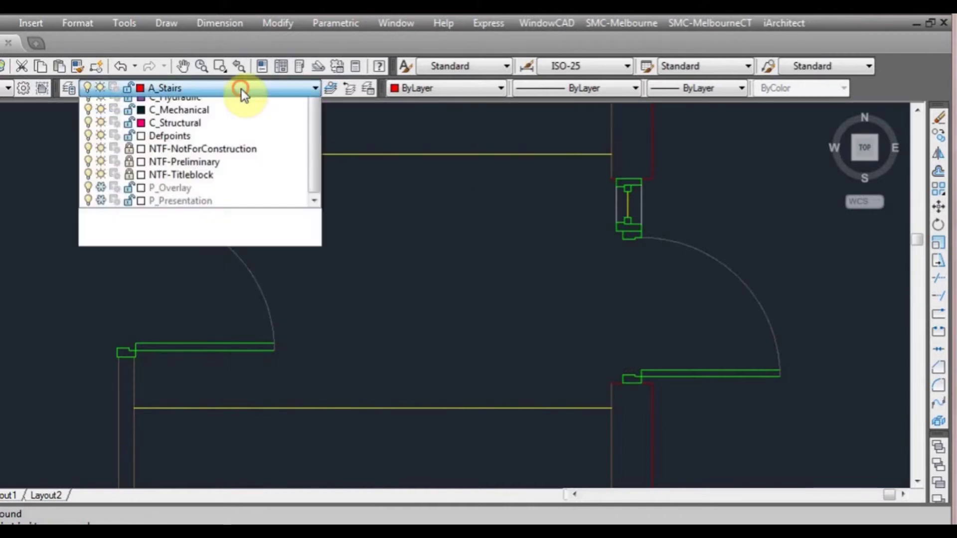
scroll(255, 147, "up", 3)
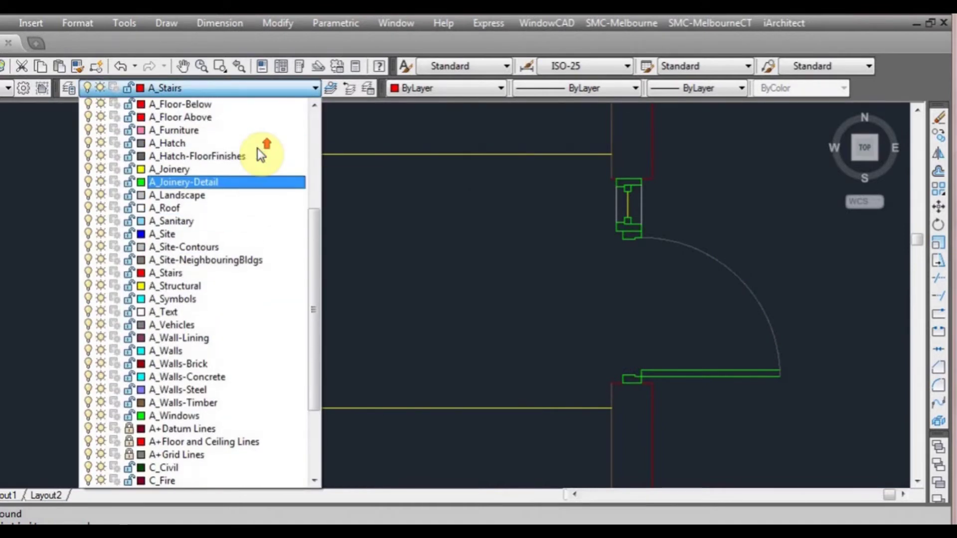
left_click(255, 158)
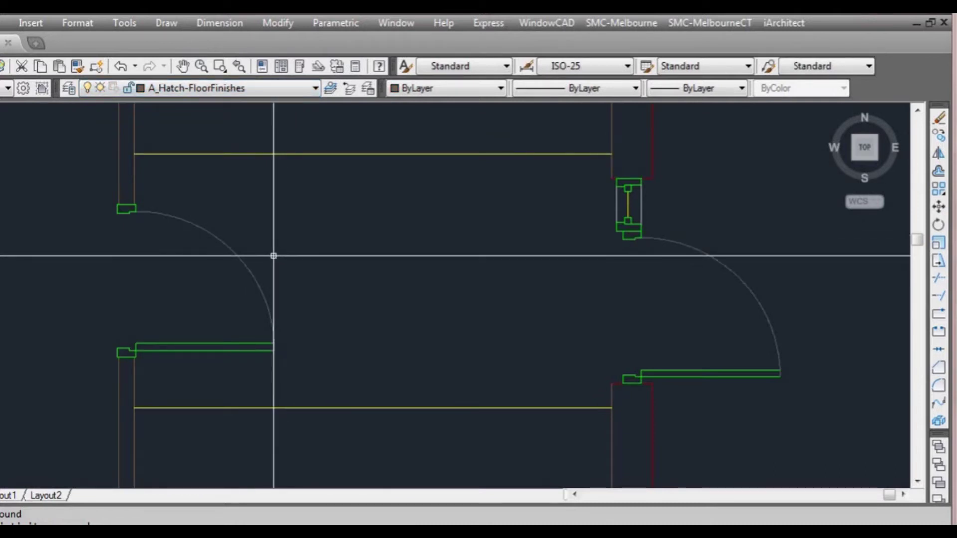
- Draw a vertical line between the frames of the room's internal door to close its opening
scroll(127, 353, "up", 4)
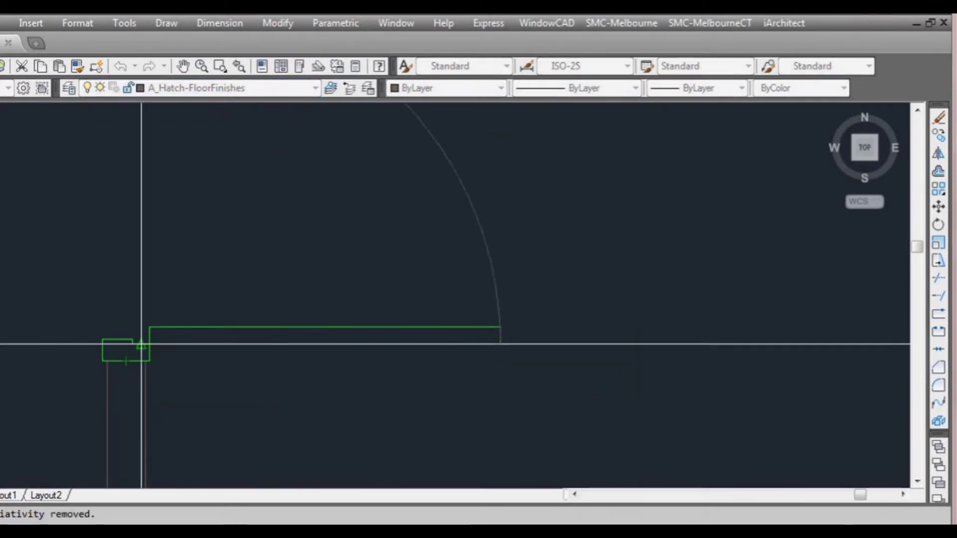
scroll(142, 343, "down", 2)
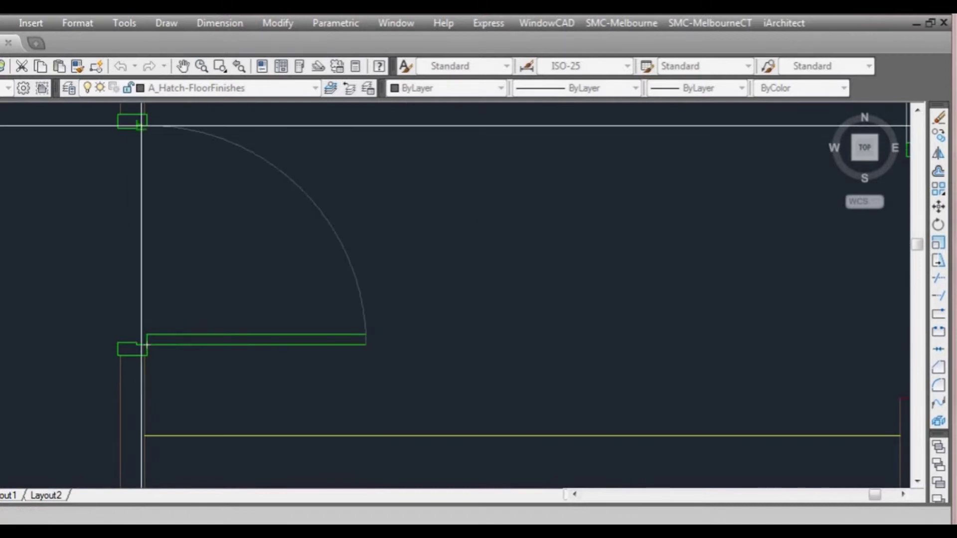
scroll(225, 269, "down", 3)
- Draw a vertical line along the outer wall face across the exterior door and adjoining window opening
scroll(382, 320, "up", 4)
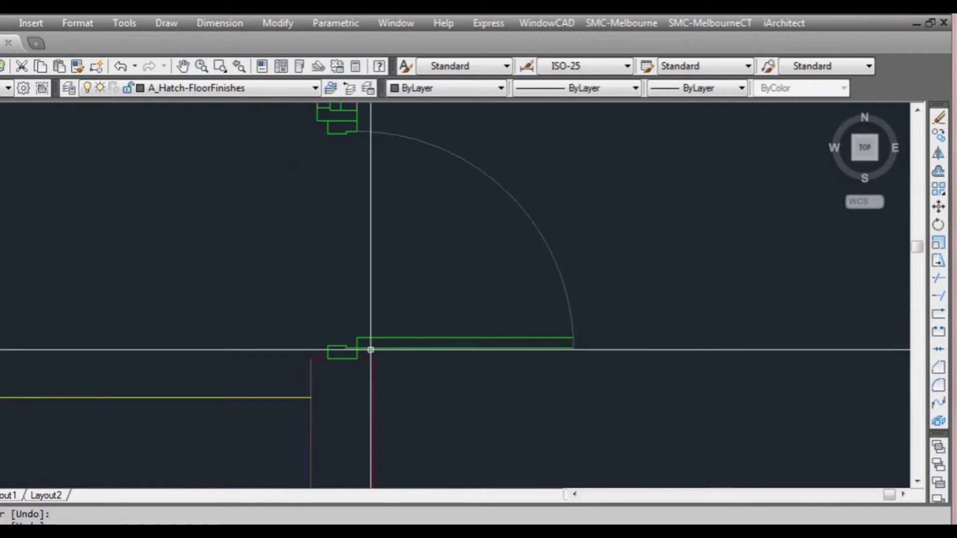
mouse_move(392, 208)
middle_mouse_down()
mouse_move(392, 348)
mouse_move(414, 244)
middle_mouse_up()
left_click(373, 179)
key("Escape")
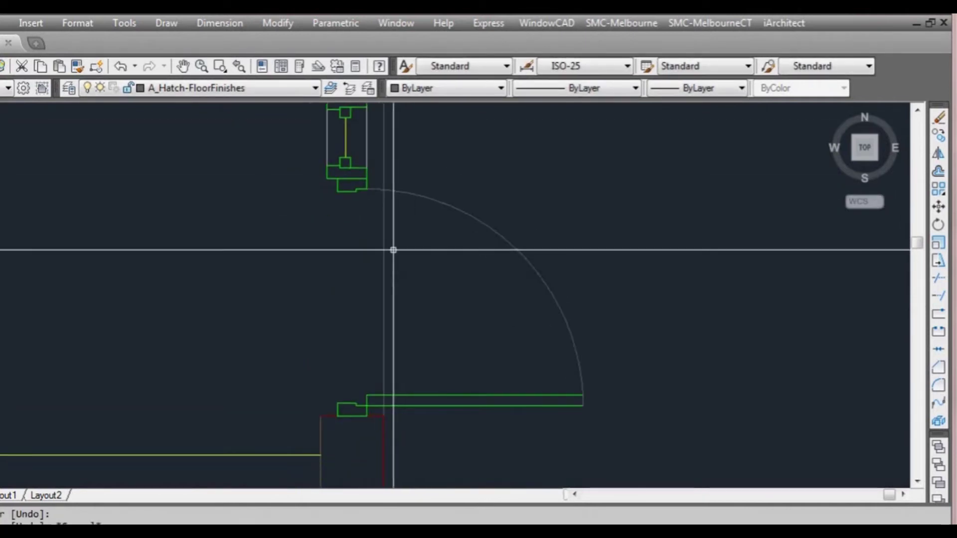
- Draw a second vertical line between the upper and lower frames of the exterior door
scroll(365, 202, "up", 1)
key("space")
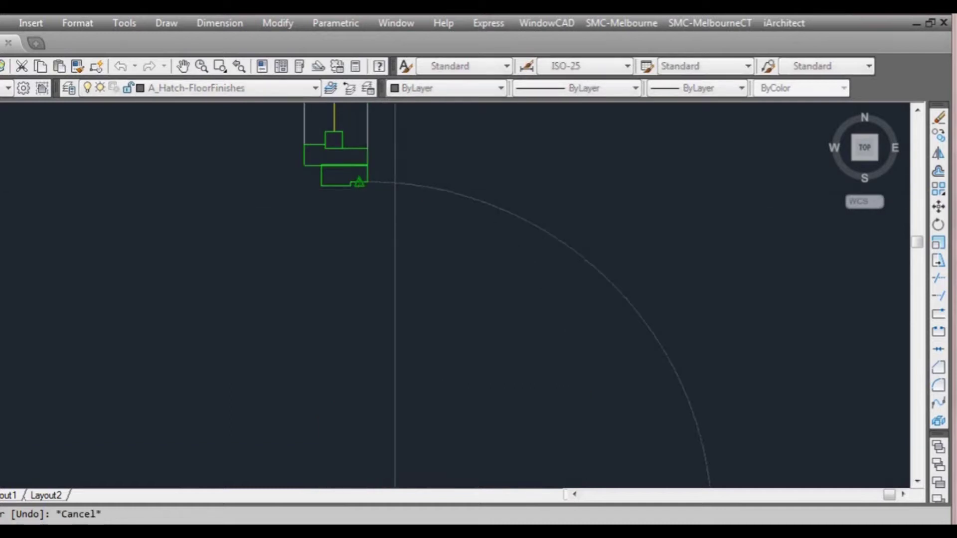
left_click(359, 182)
scroll(360, 182, "down", 1)
scroll(365, 408, "up", 1)
scroll(352, 390, "down", 4)
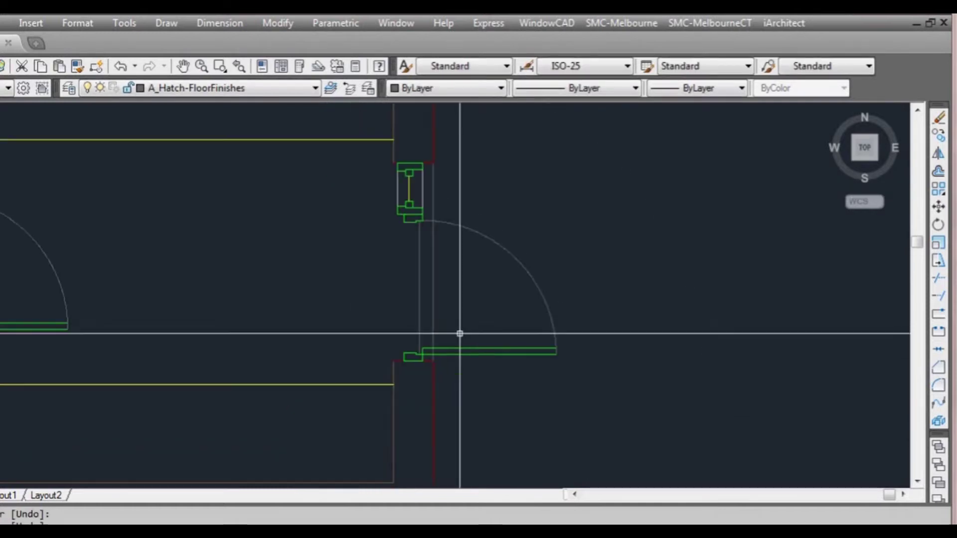
middle_click_drag(395, 336, 480, 355)
scroll(480, 356, "down", 2)
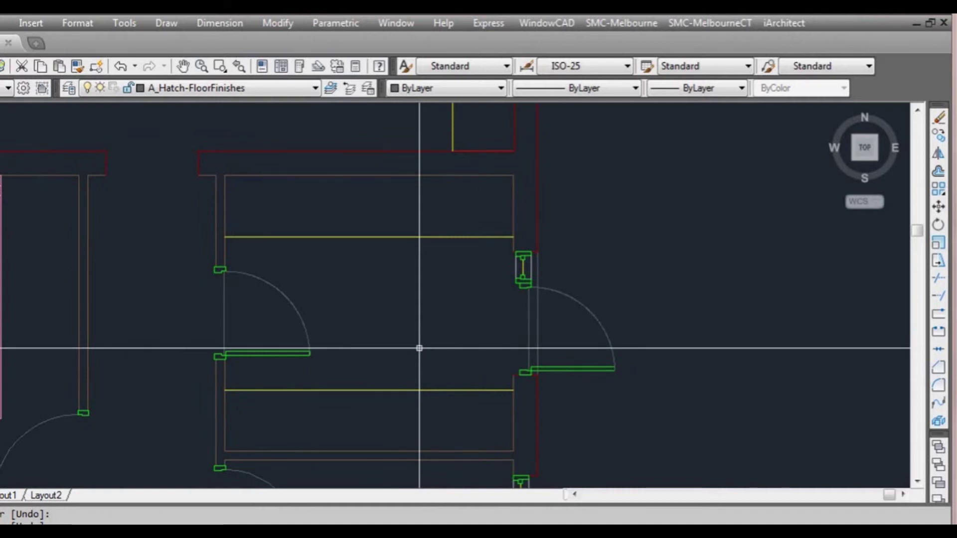
- Hatch the floor between the two yellow lines, including the door swing area, with ANSI37 at angle 45 and scale 50
type("h")
key("space")
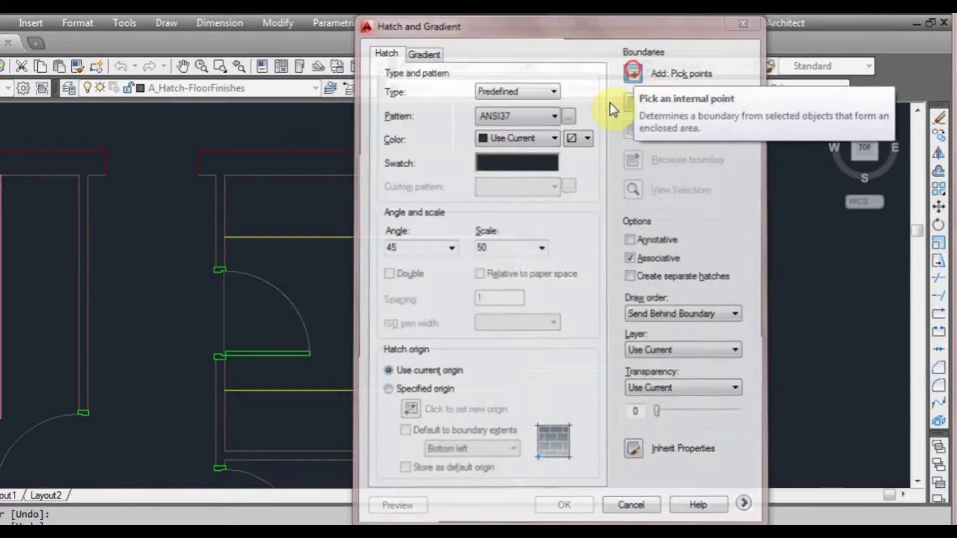
left_click(632, 70)
left_click(428, 297)
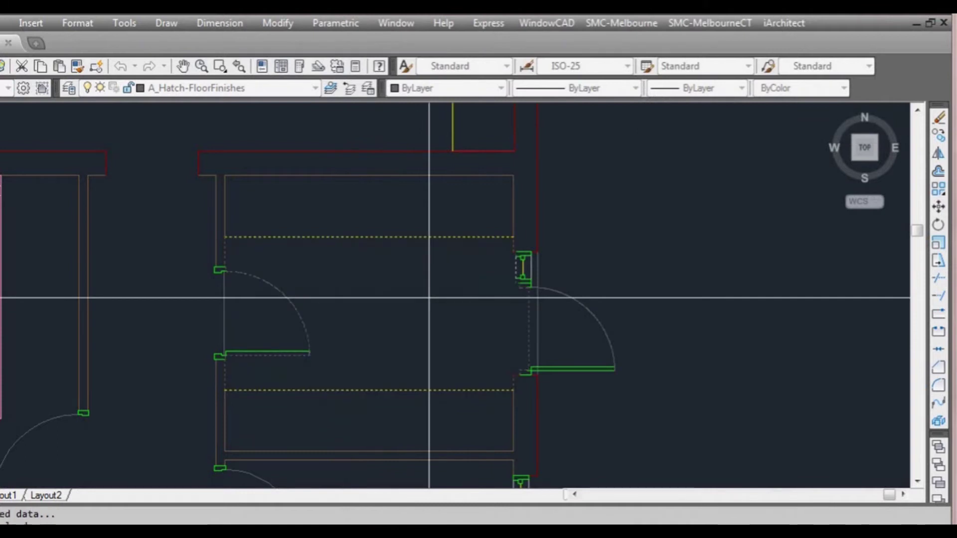
left_click(286, 323)
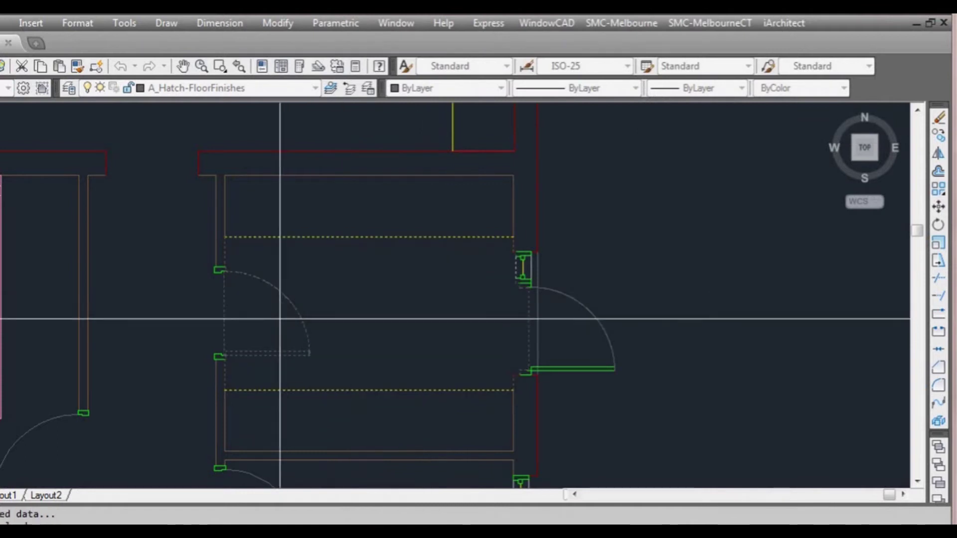
right_click(283, 325)
left_click(563, 507)
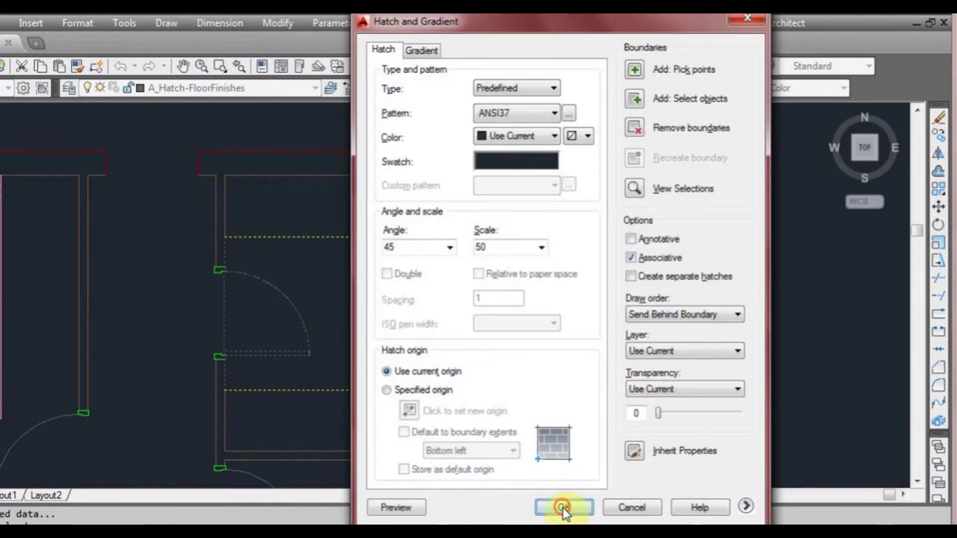
- Draw a vertical line between the lower and upper frames of the toilet room door to close its opening
middle_click_drag(404, 407, 406, 355)
scroll(405, 354, "down", 1)
middle_click_drag(396, 414, 388, 304)
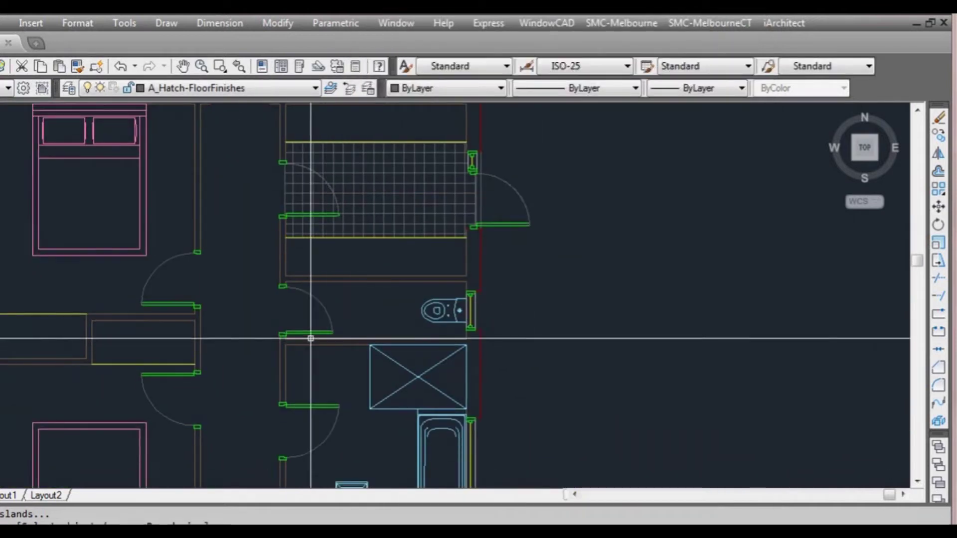
scroll(269, 331, "up", 5)
type("l")
key("Return")
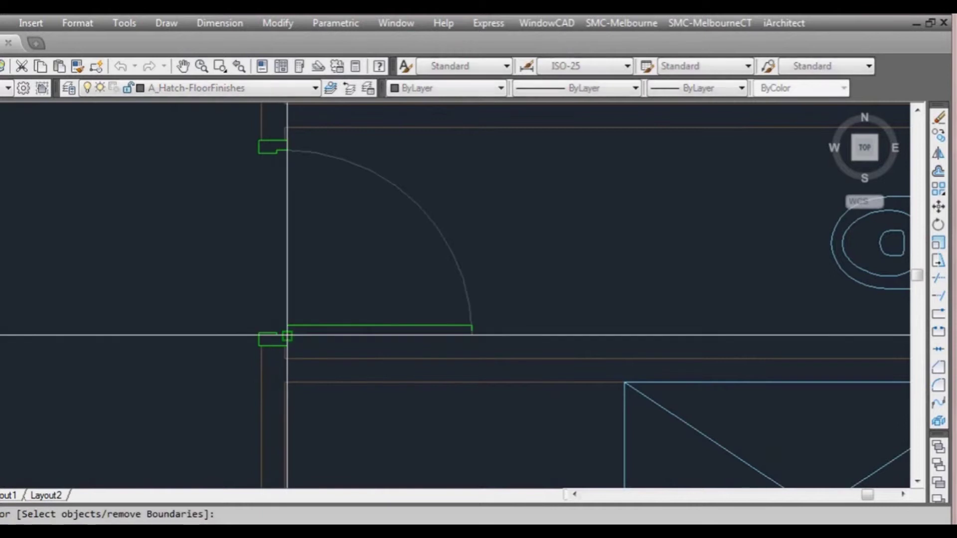
left_click(281, 335)
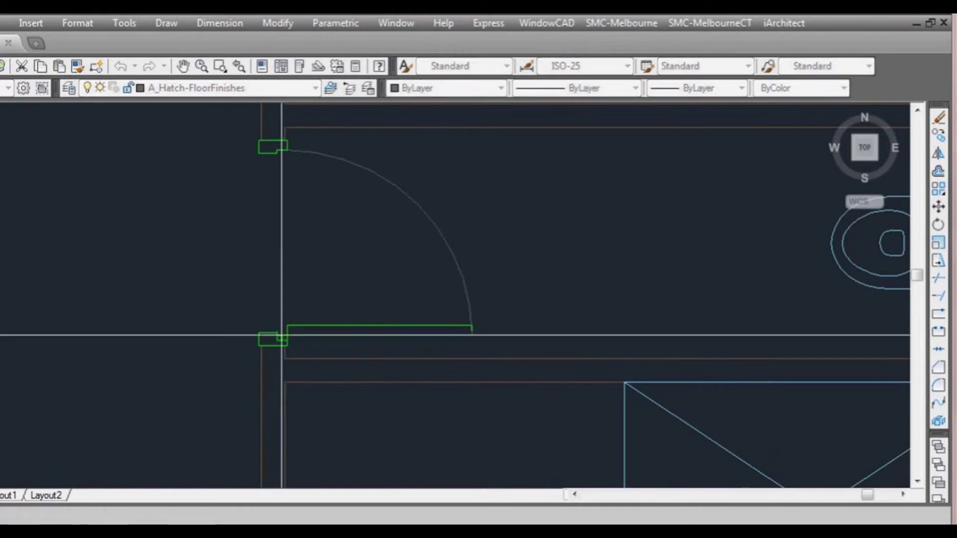
left_click(282, 150)
key("Return")
- Try an ANSI37 hatch at angle 45 and scale 50 on the toilet room floor, preview and apply it, and erase it
scroll(369, 267, "down", 2)
middle_click_drag(435, 269, 311, 323)
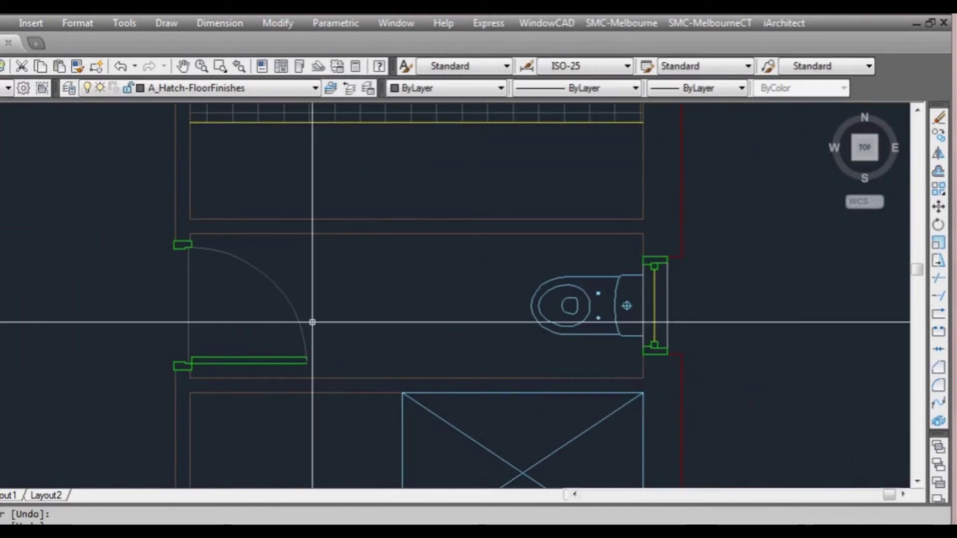
type("h")
key("Return")
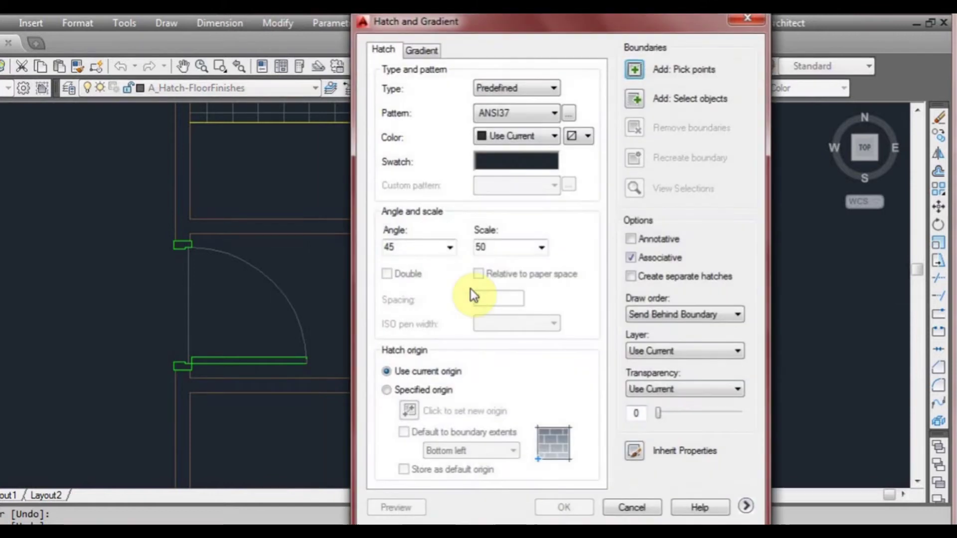
left_click(638, 74)
left_click(438, 284)
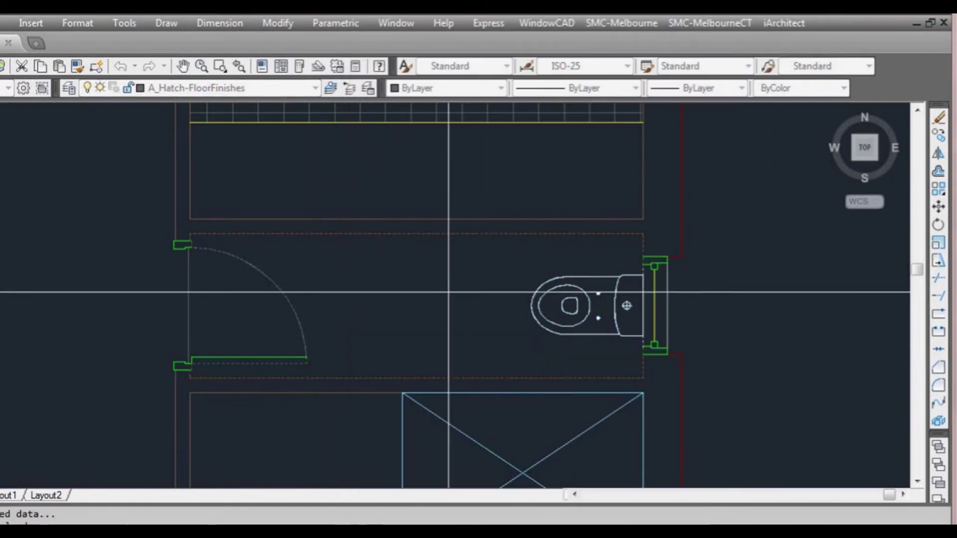
key("Return")
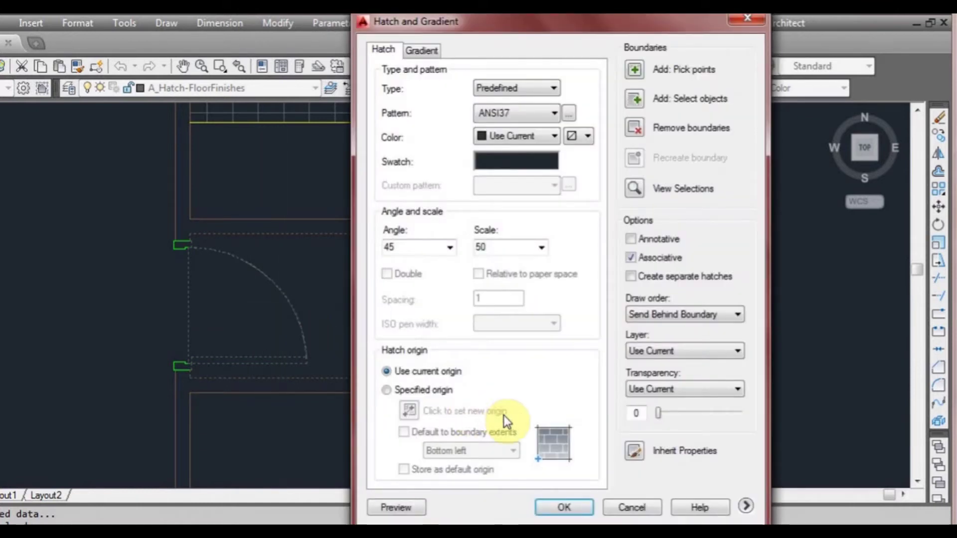
left_click(409, 507)
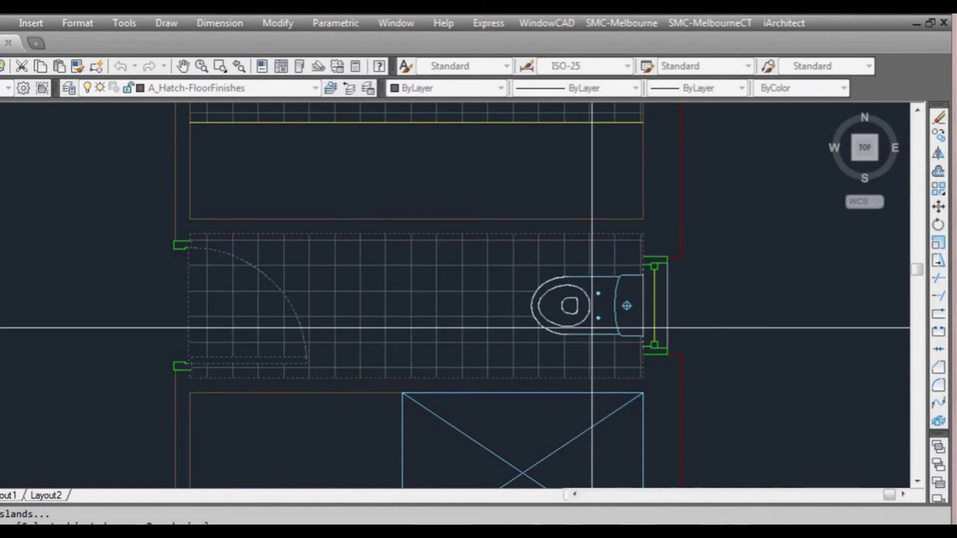
scroll(611, 303, "up", 3)
scroll(615, 306, "down", 2)
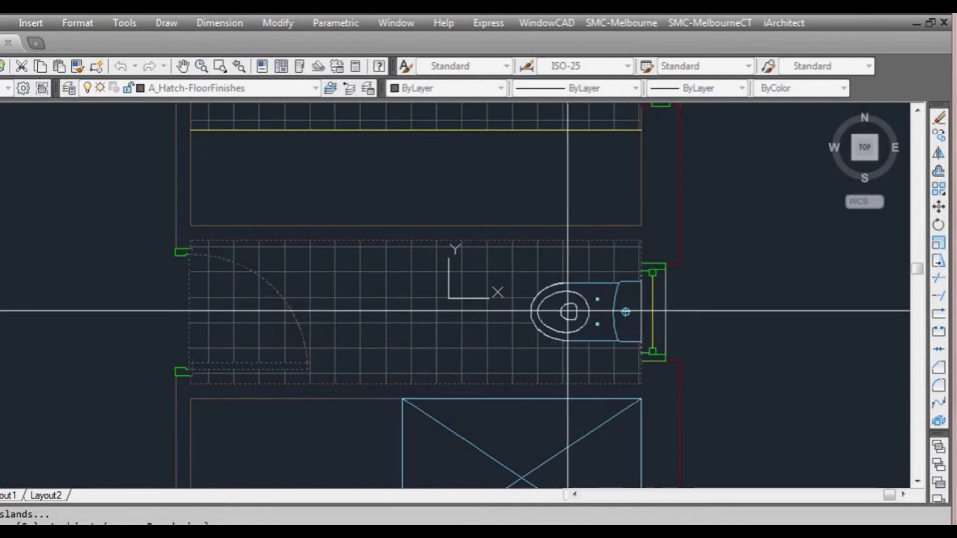
key("Return")
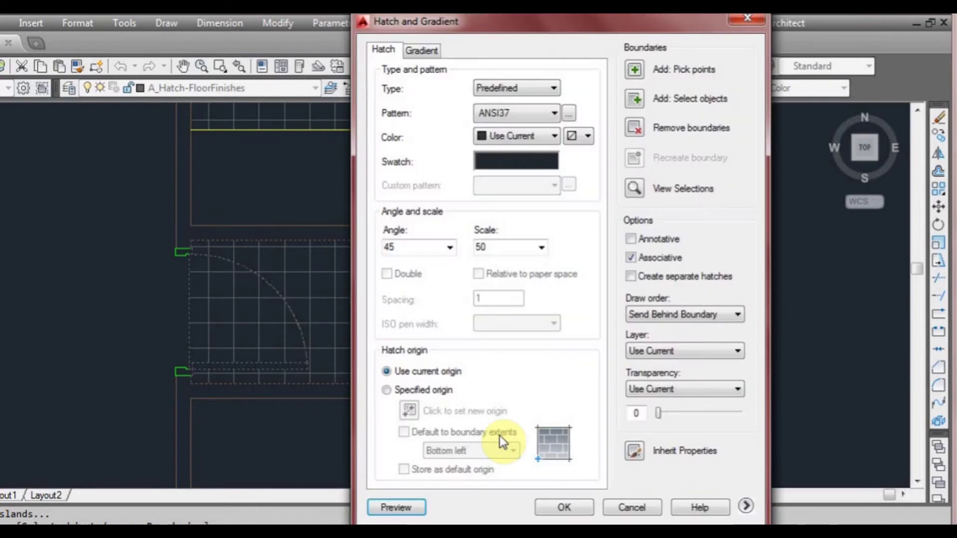
left_click(563, 508)
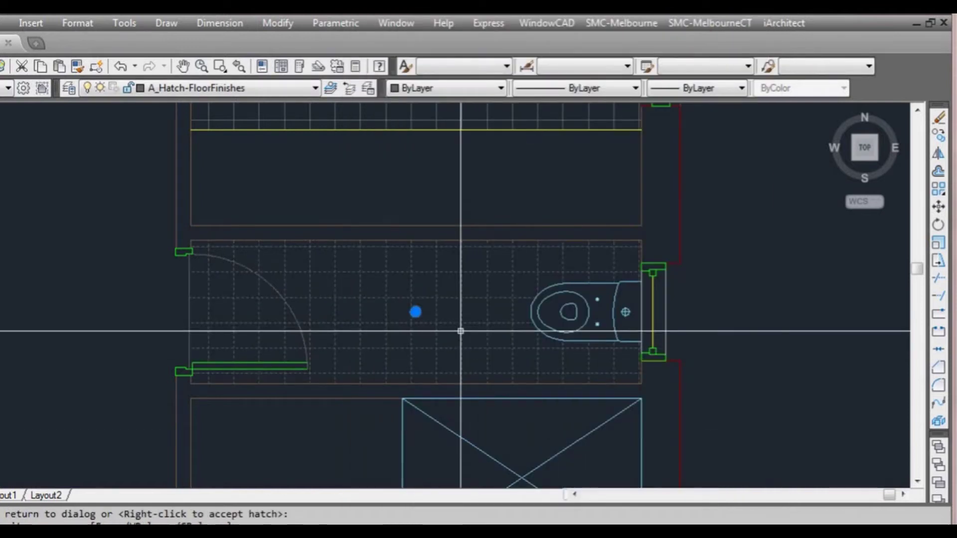
key("Delete")
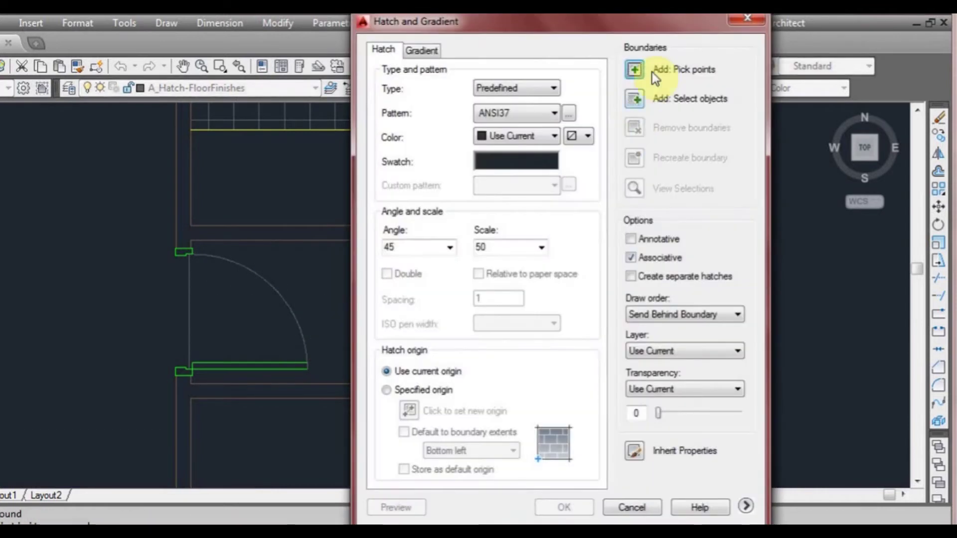
- Hatch the toilet room floor around the toilet, including the door swing area, with ANSI37 at angle 45 and scale 50
left_click(633, 69)
left_click(498, 285)
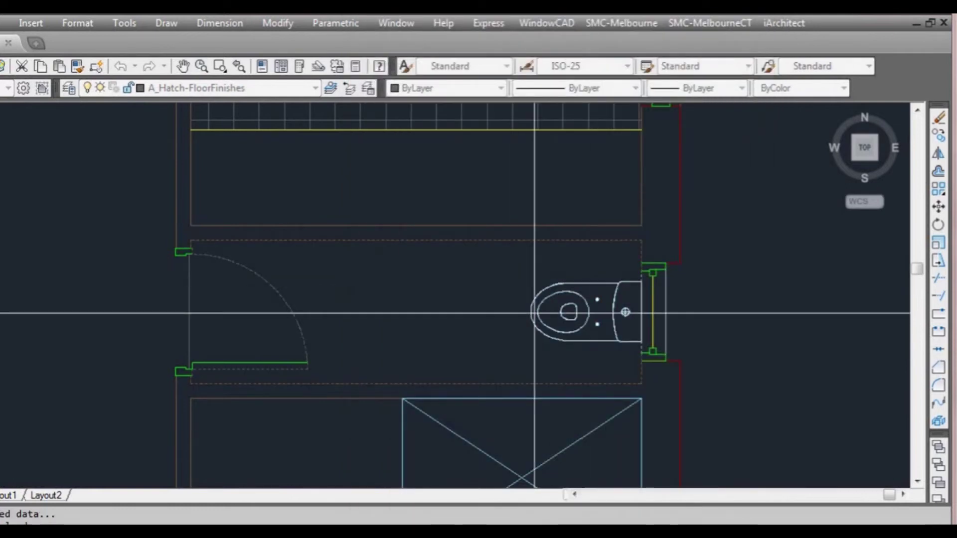
scroll(638, 371, "up", 2)
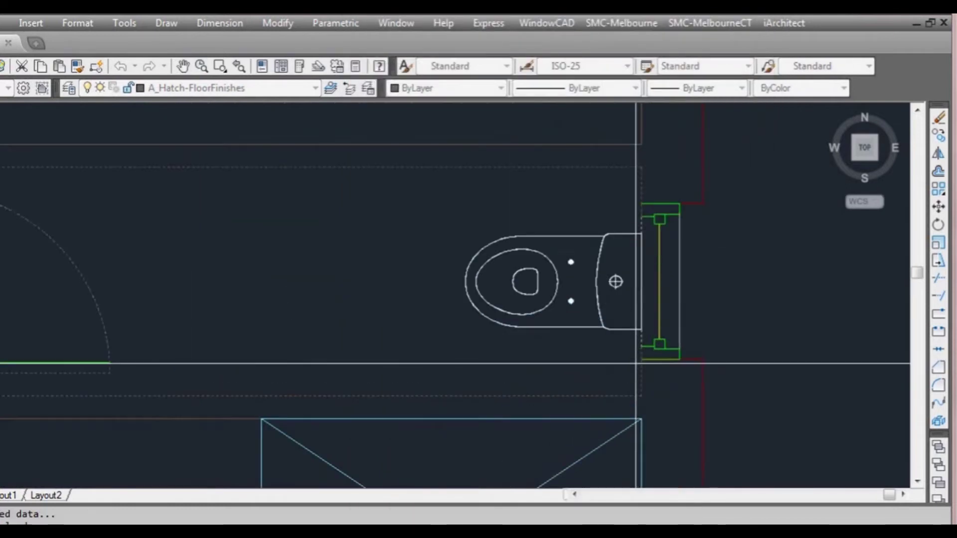
scroll(584, 313, "down", 2)
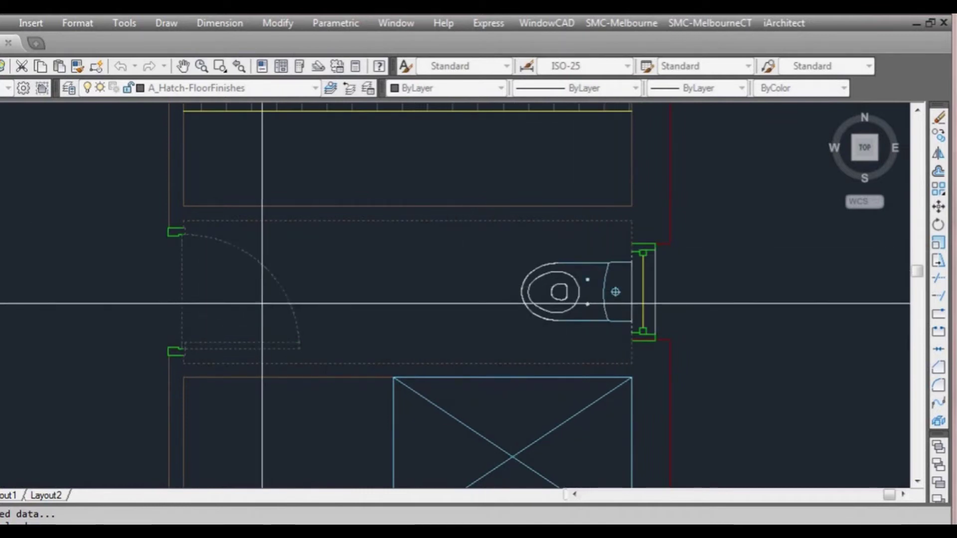
key("Return")
left_click(565, 508)
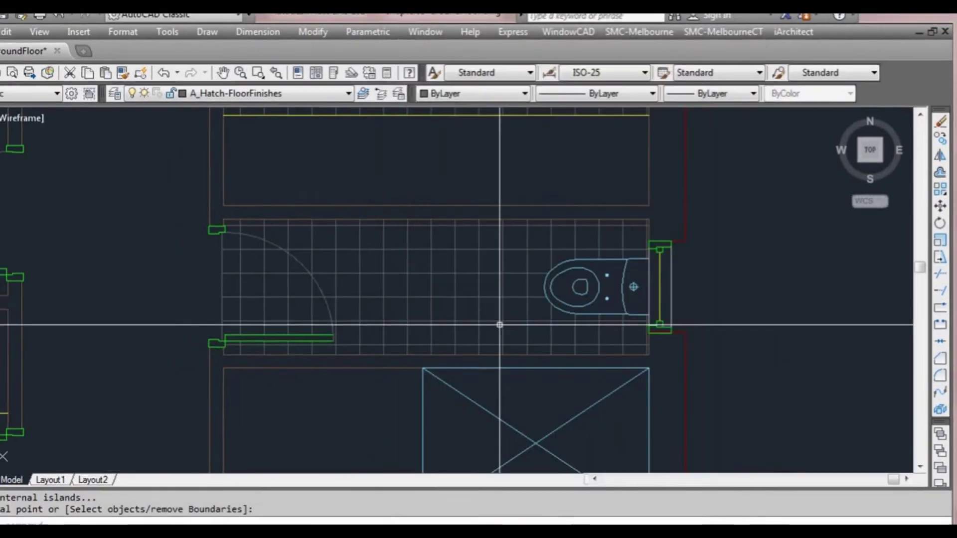
scroll(568, 274, "up", 2)
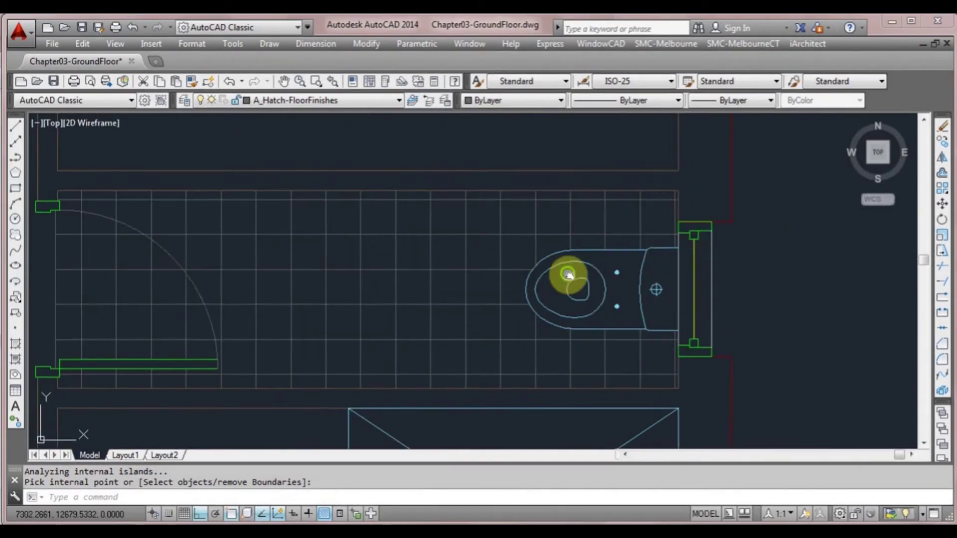
middle_click_drag(567, 274, 621, 279)
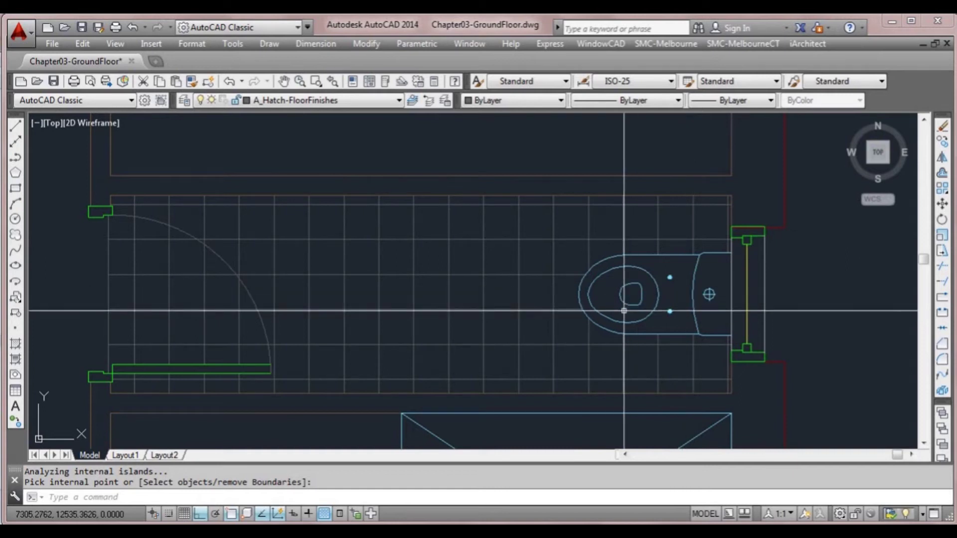
key("Return")
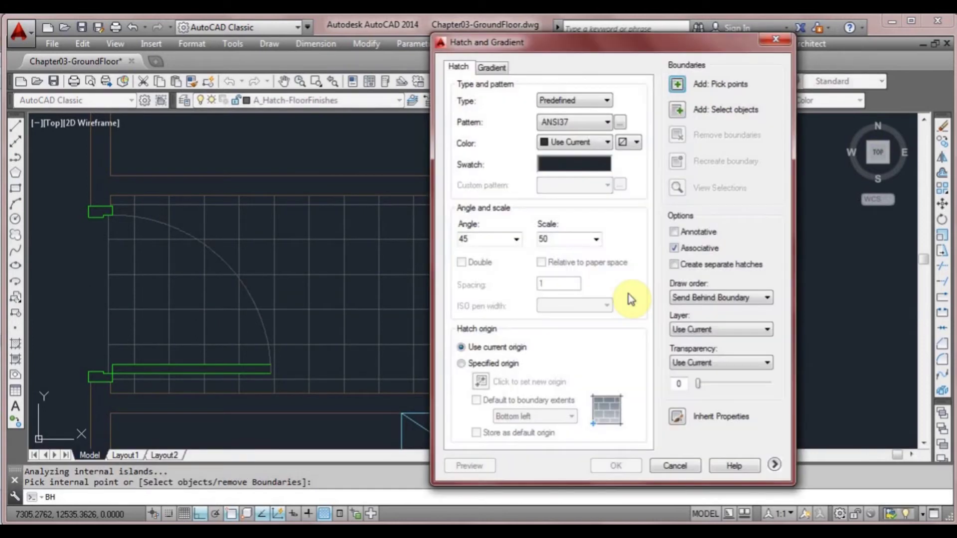
left_click(678, 110)
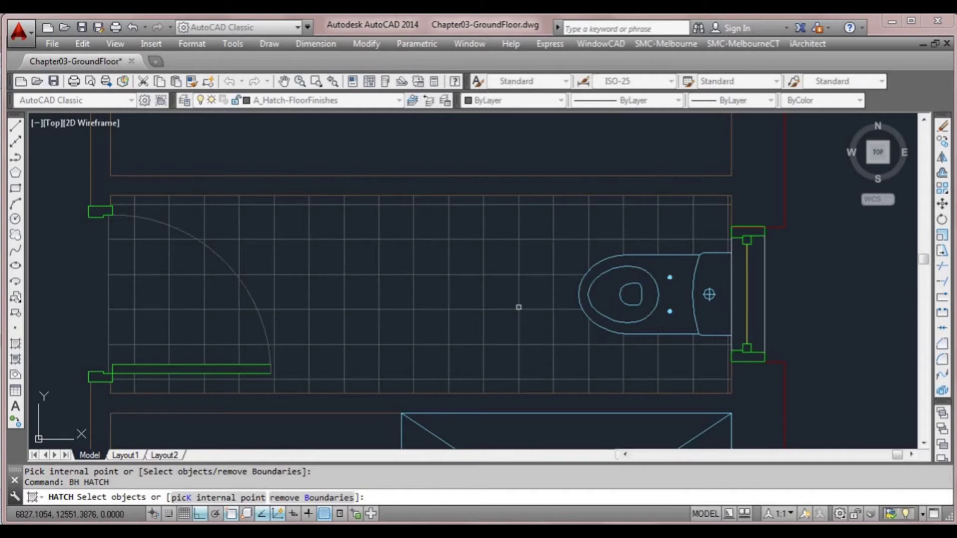
key("Escape")
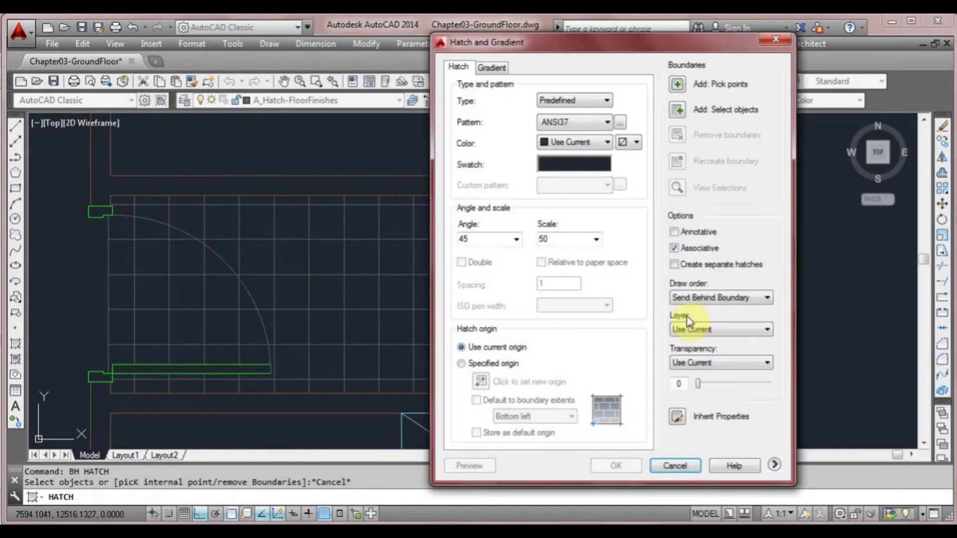
left_click(687, 468)
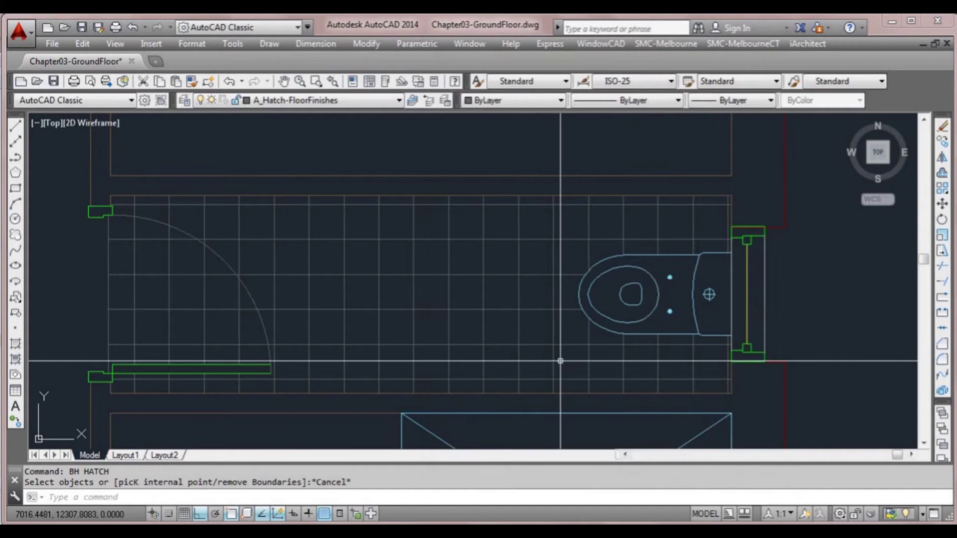
- Draw a vertical line from the lower to the upper frame of the bathroom door to close its opening
scroll(491, 331, "up", 2)
scroll(432, 378, "down", 2)
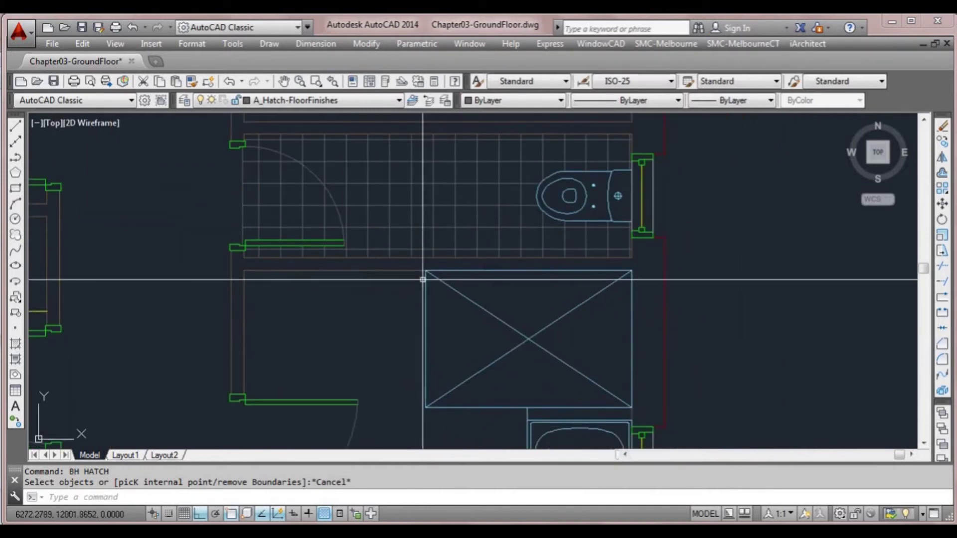
scroll(394, 322, "up", 3)
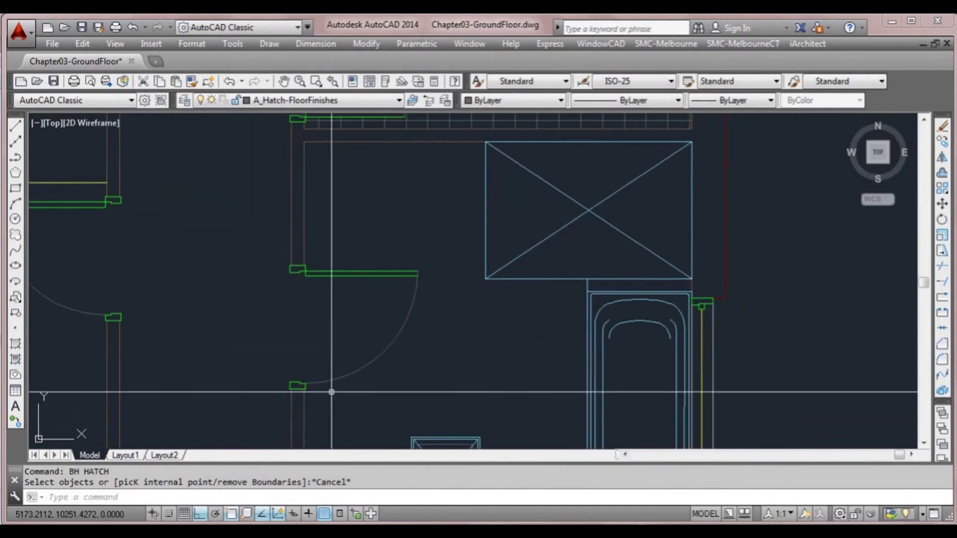
scroll(299, 377, "up", 4)
left_click(310, 395)
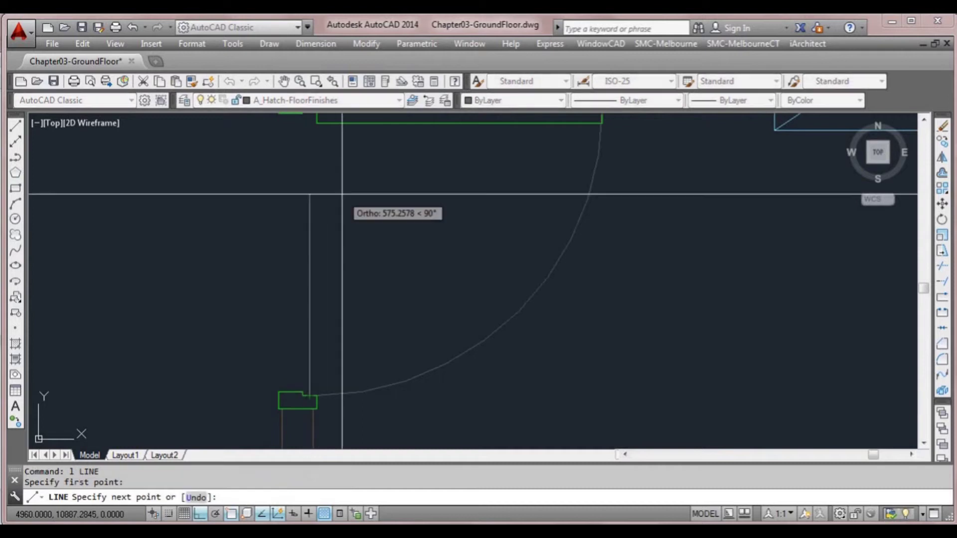
middle_click_drag(341, 194, 344, 285)
key("Return")
- Hatch the bathroom floor around the shower, bath and basin, outside the door swing, with ANSI37 at angle 45 and scale 50
scroll(402, 227, "down", 2)
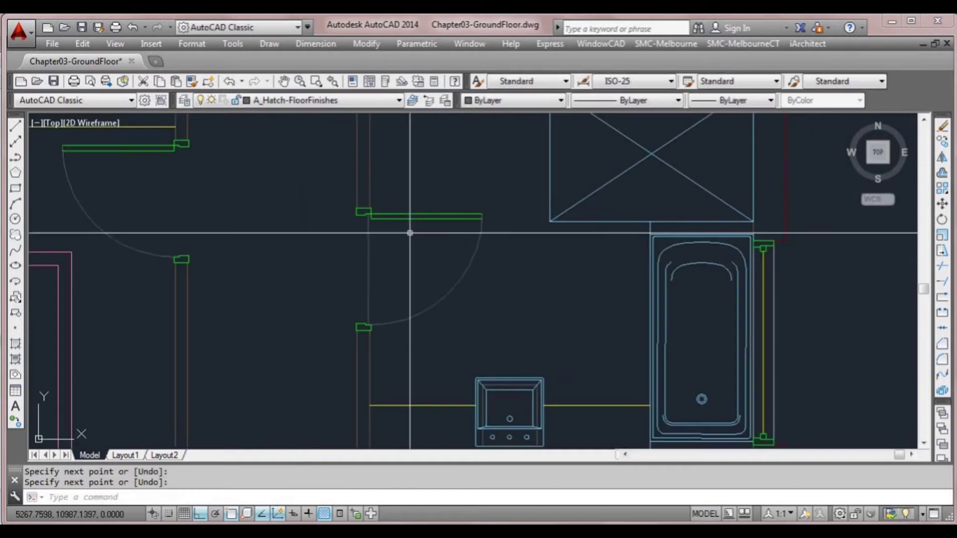
scroll(509, 280, "down", 1)
middle_click_drag(514, 279, 457, 308)
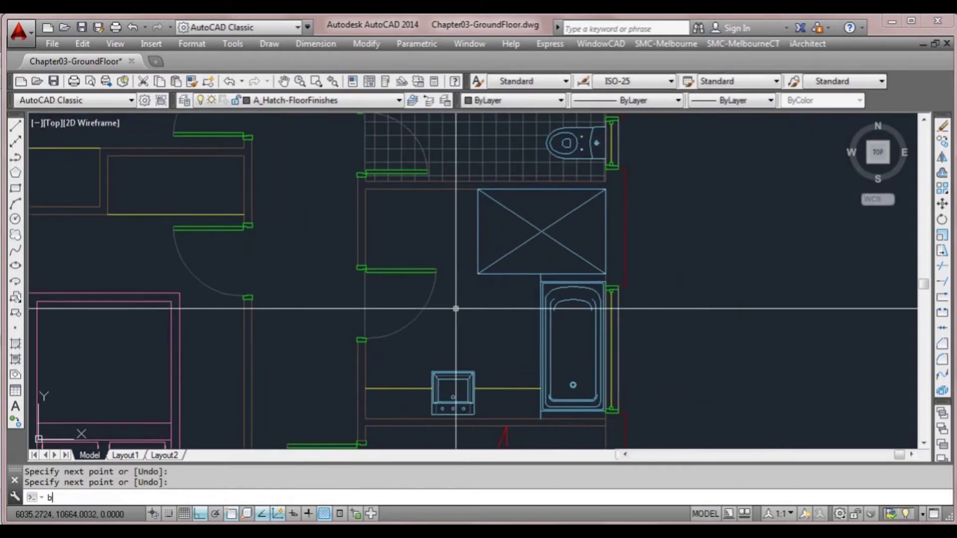
type("bh")
key("Return")
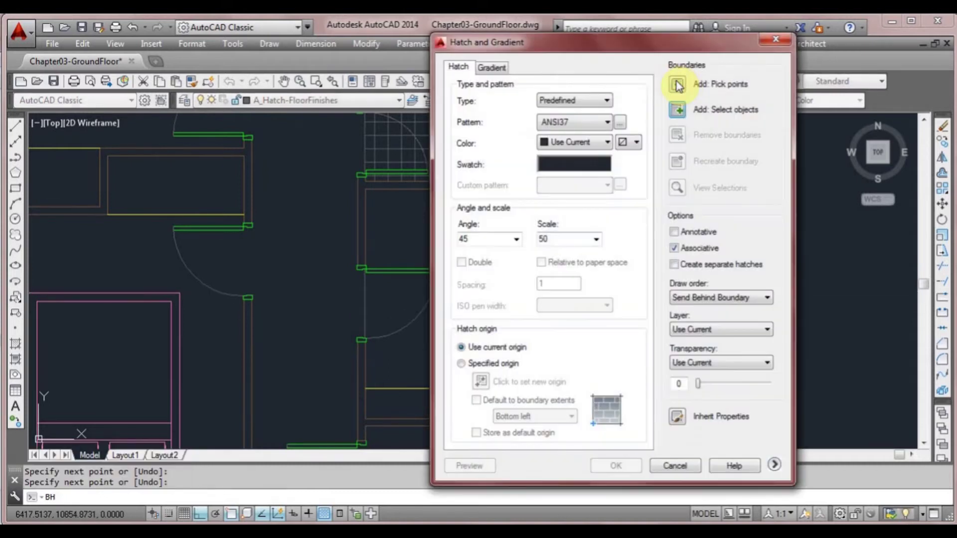
left_click(678, 85)
left_click(486, 296)
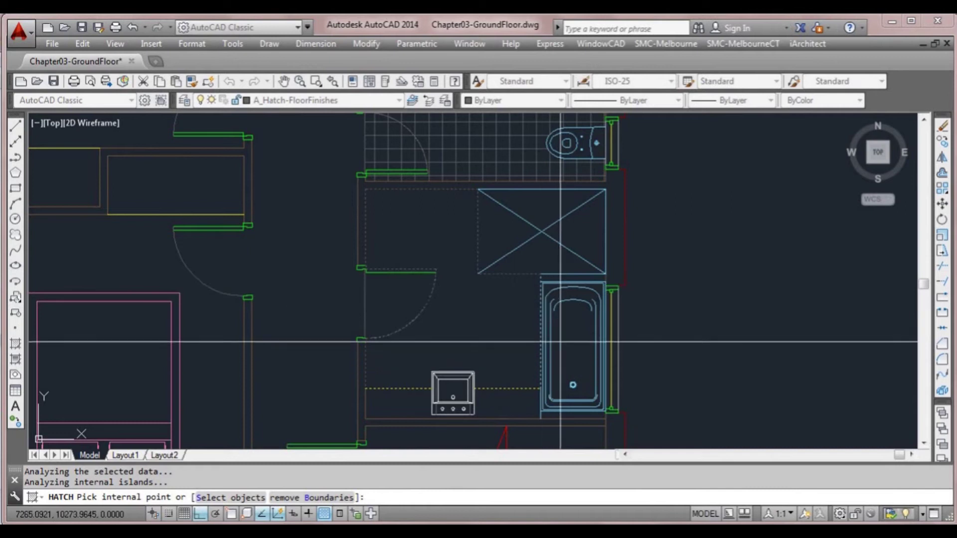
right_click(506, 388)
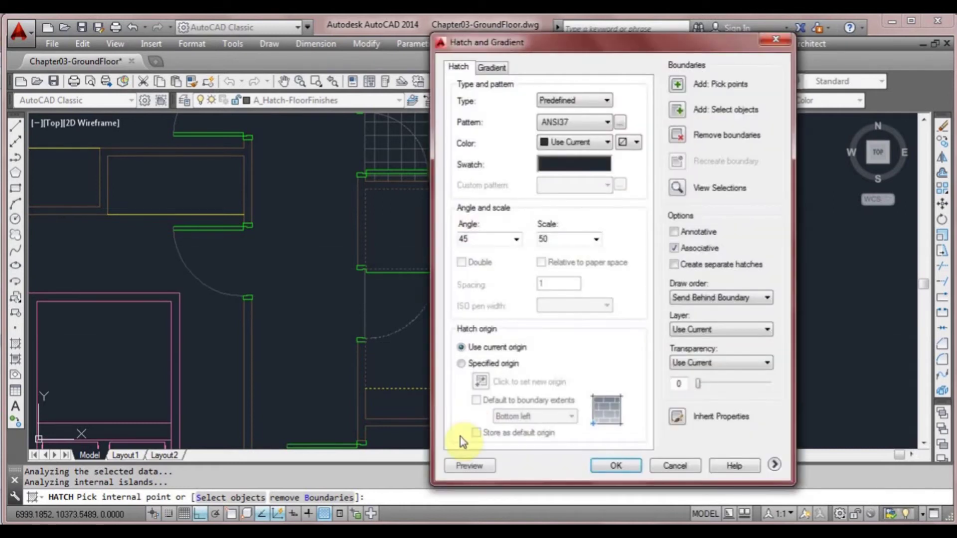
left_click(616, 466)
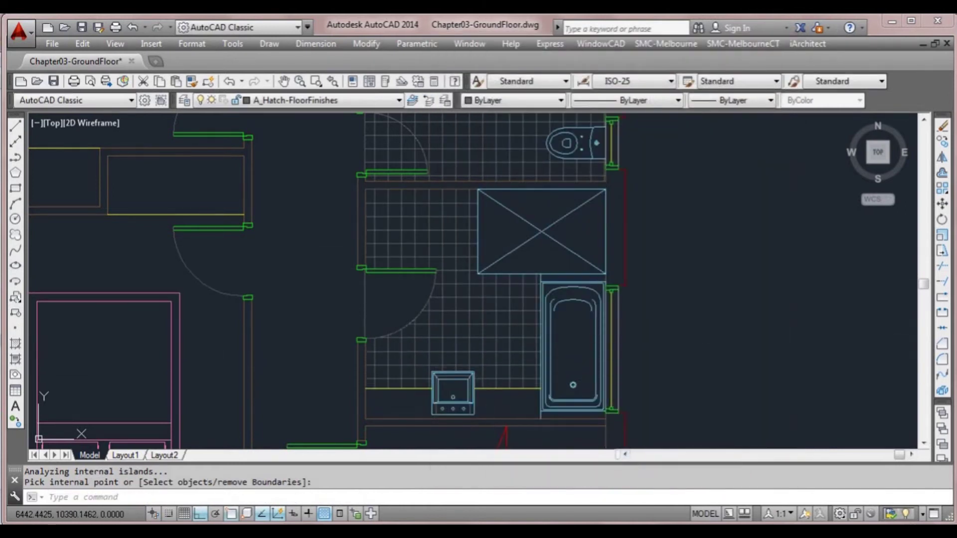
- Extend the bathroom floor hatch to include the door swing area by adding a pick point inside it
left_click(495, 345)
scroll(439, 321, "up", 2)
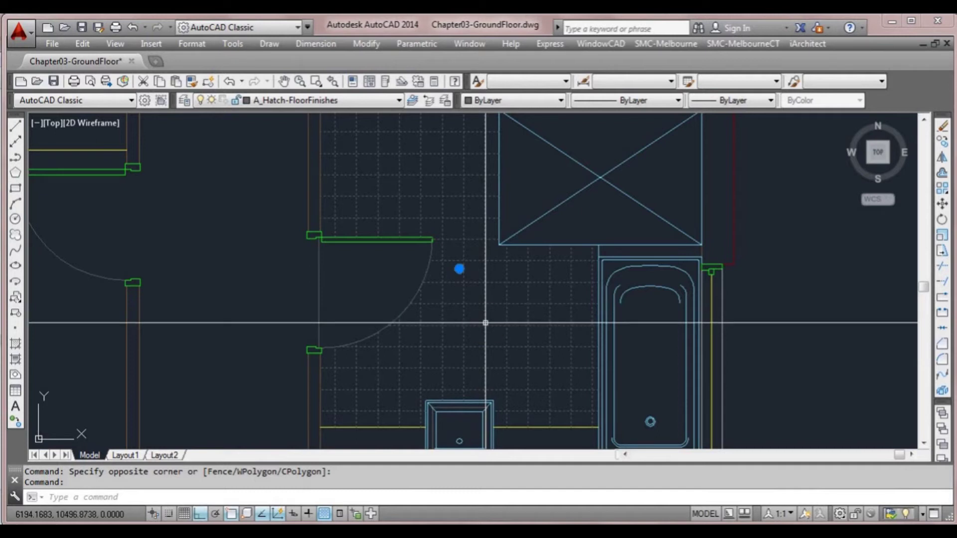
middle_click_drag(485, 323, 474, 341)
right_click(476, 344)
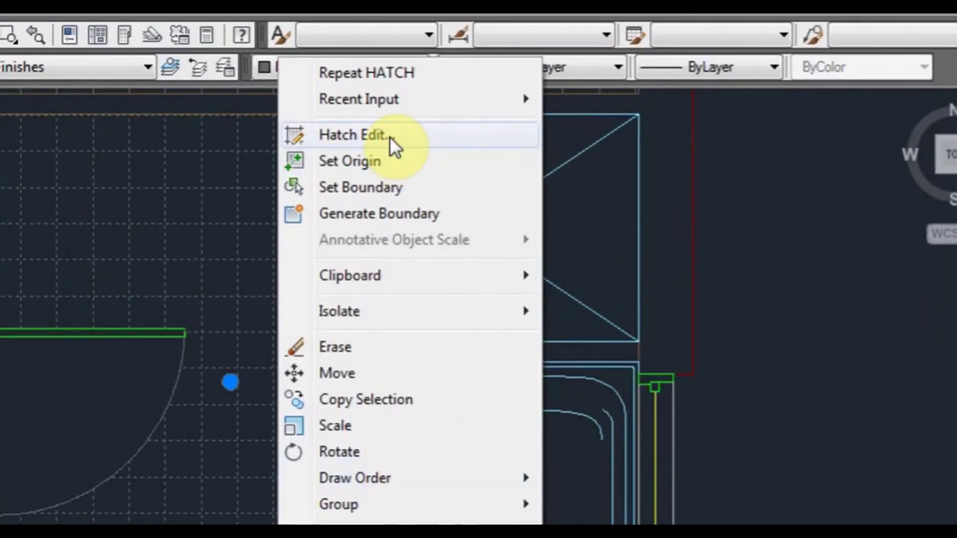
left_click(432, 137)
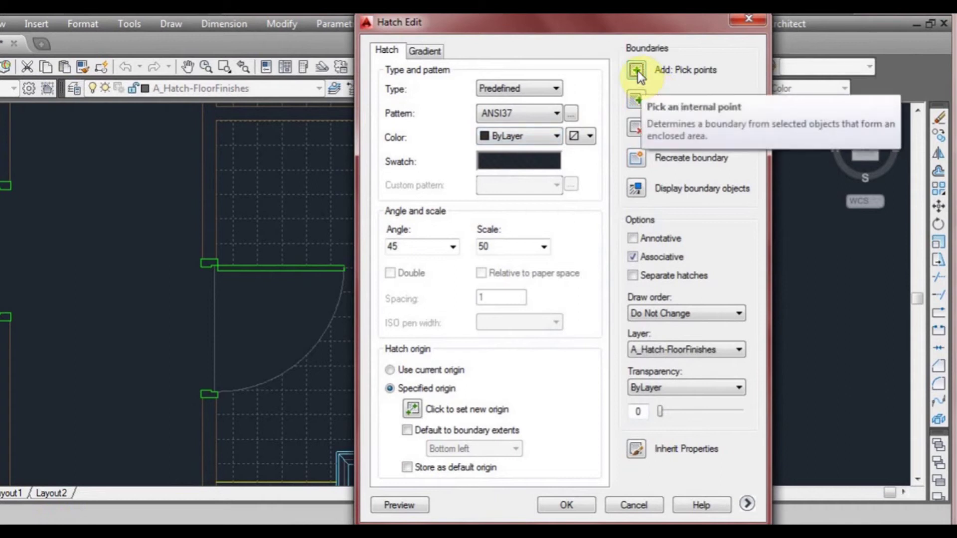
left_click(638, 71)
left_click(318, 291)
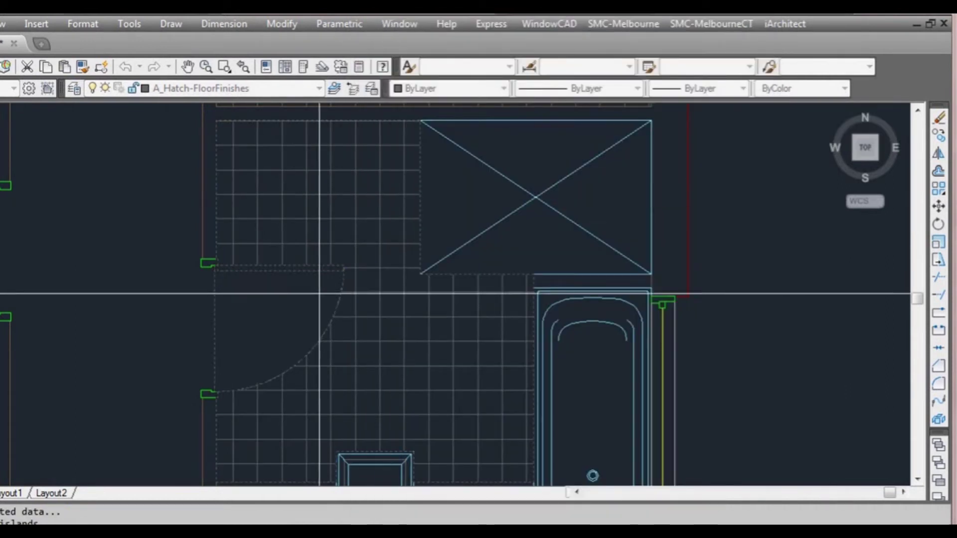
right_click(377, 367)
key("Return")
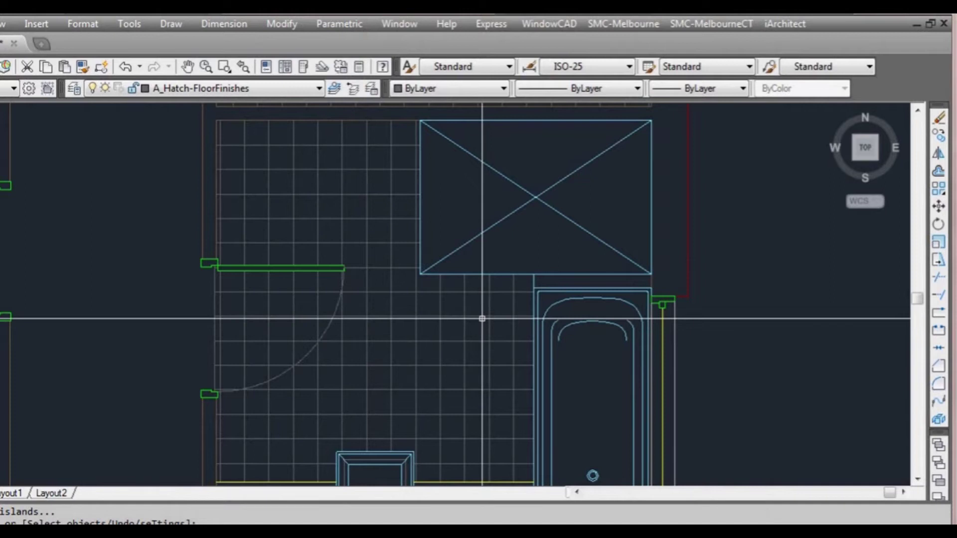
- Set the bathroom hatch's origin to the midpoint of the line closing its door opening
scroll(482, 319, "down", 2)
scroll(380, 395, "up", 2)
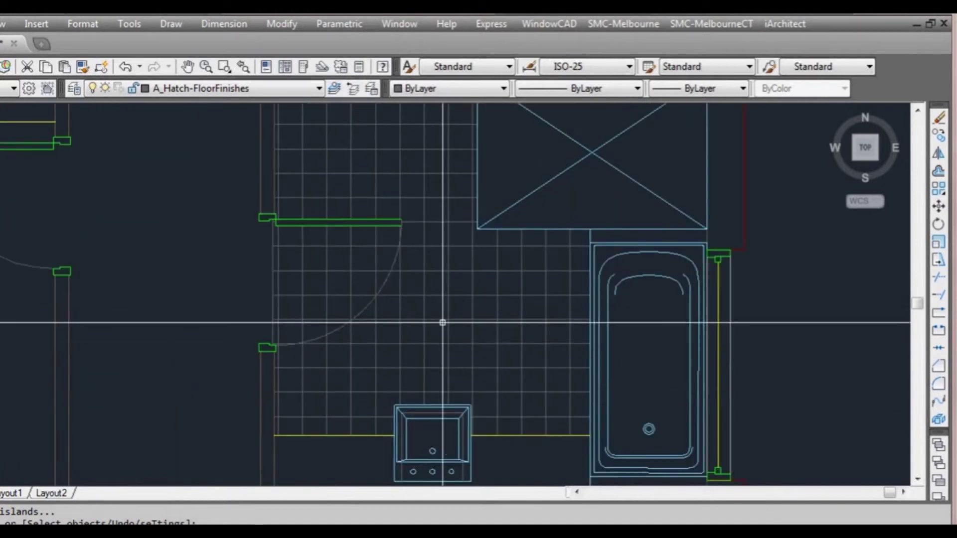
middle_click_drag(443, 322, 448, 369)
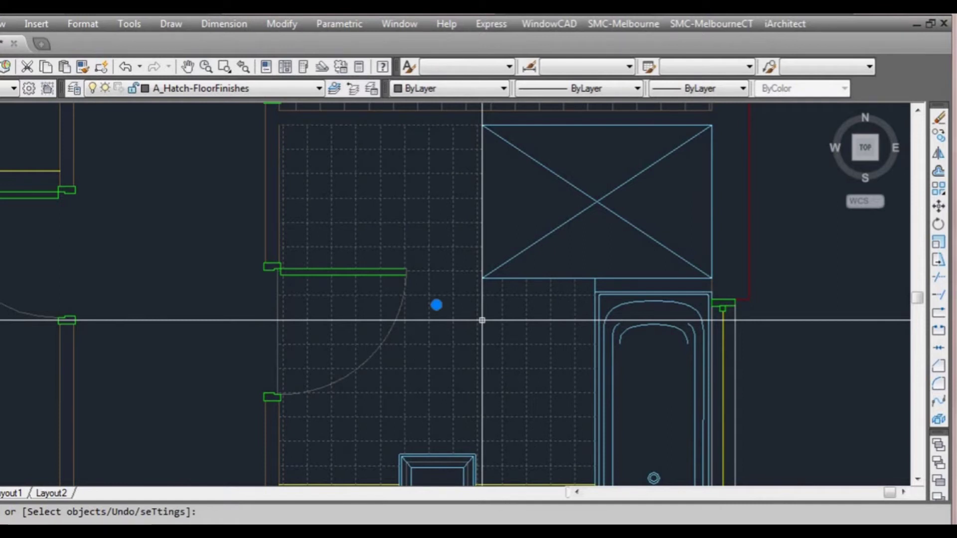
right_click(482, 320)
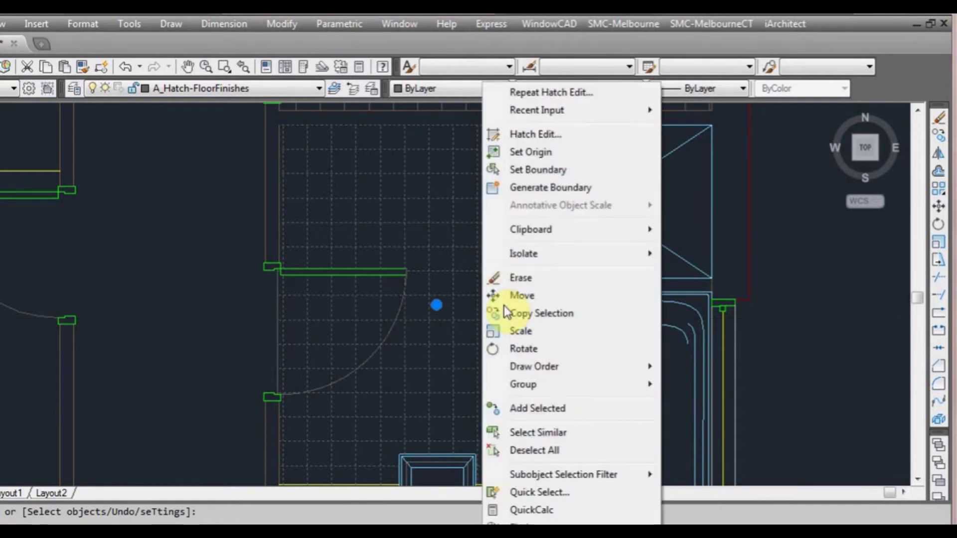
left_click(555, 133)
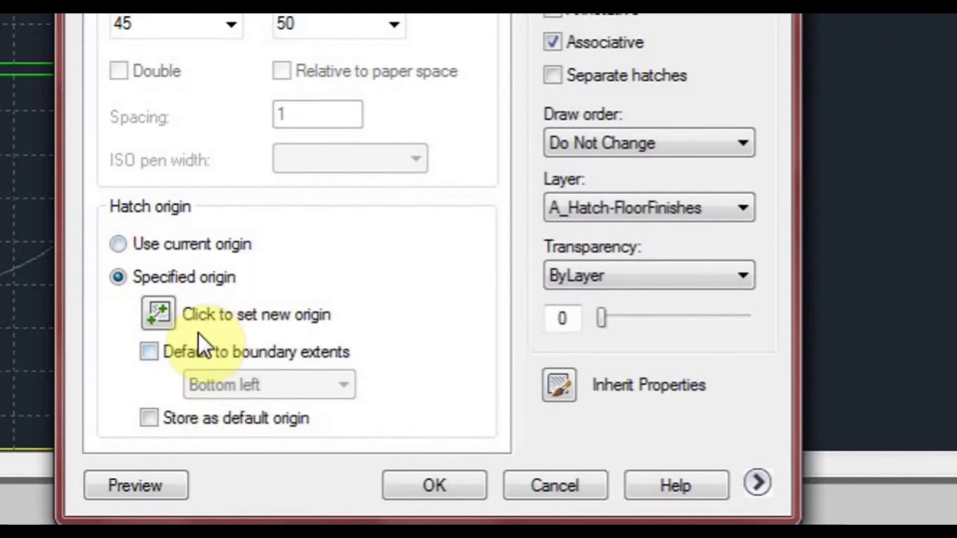
left_click(159, 310)
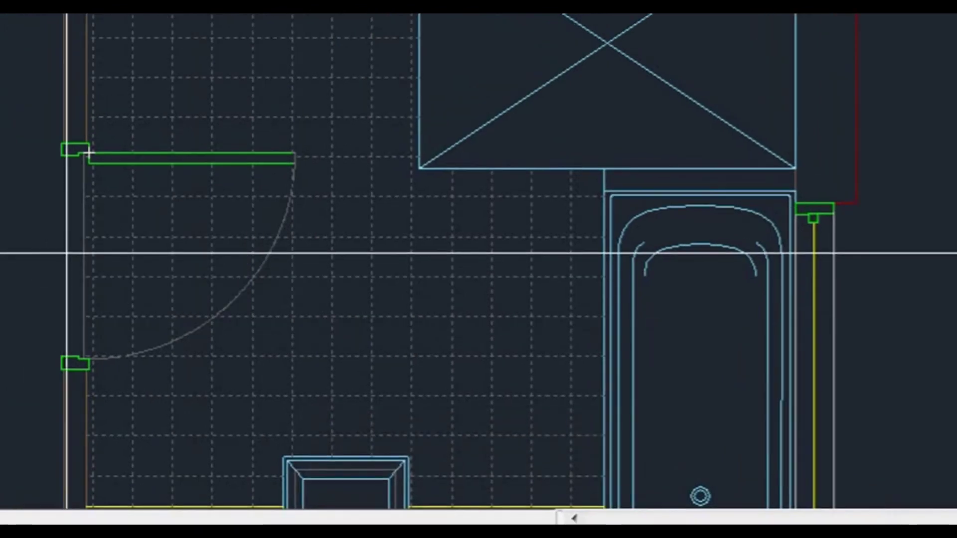
left_click(84, 257)
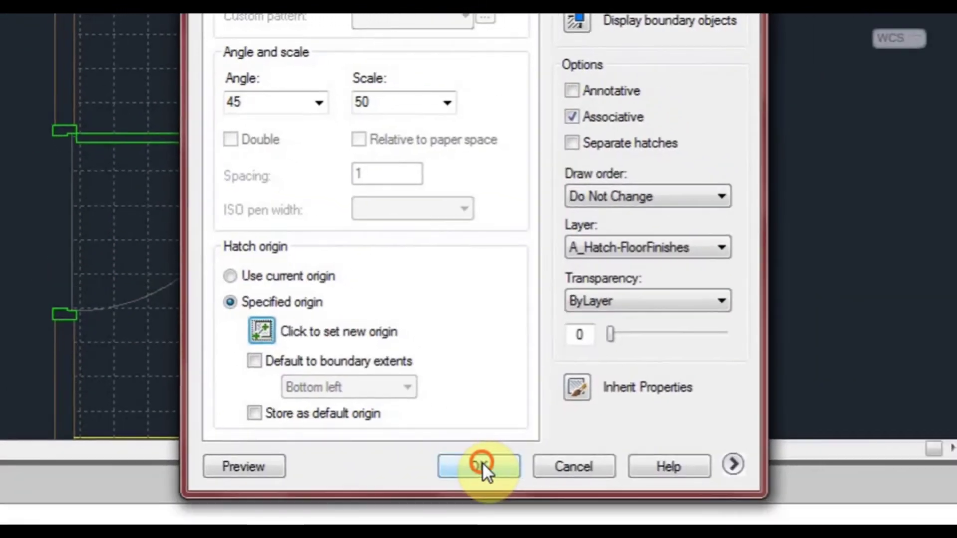
left_click(481, 462)
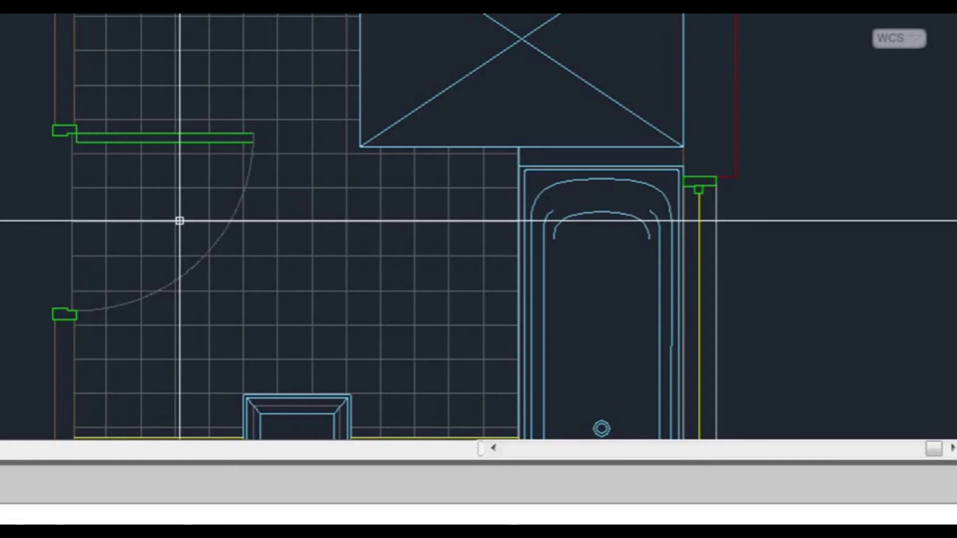
- Set the toilet room hatch's origin to the midpoint of the line closing its door opening
scroll(397, 196, "down", 2)
middle_click_drag(421, 145, 420, 335)
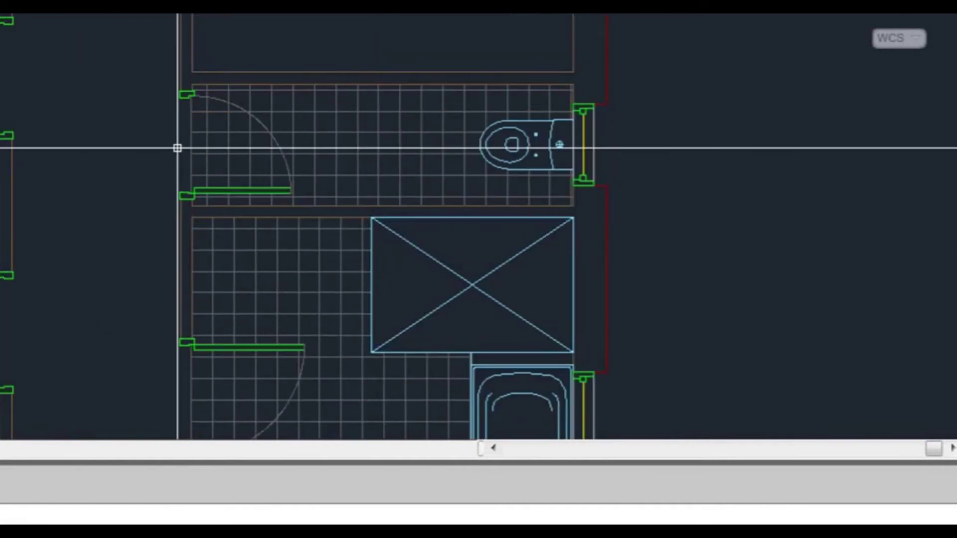
scroll(178, 148, "up", 3)
middle_click_drag(278, 134, 224, 156)
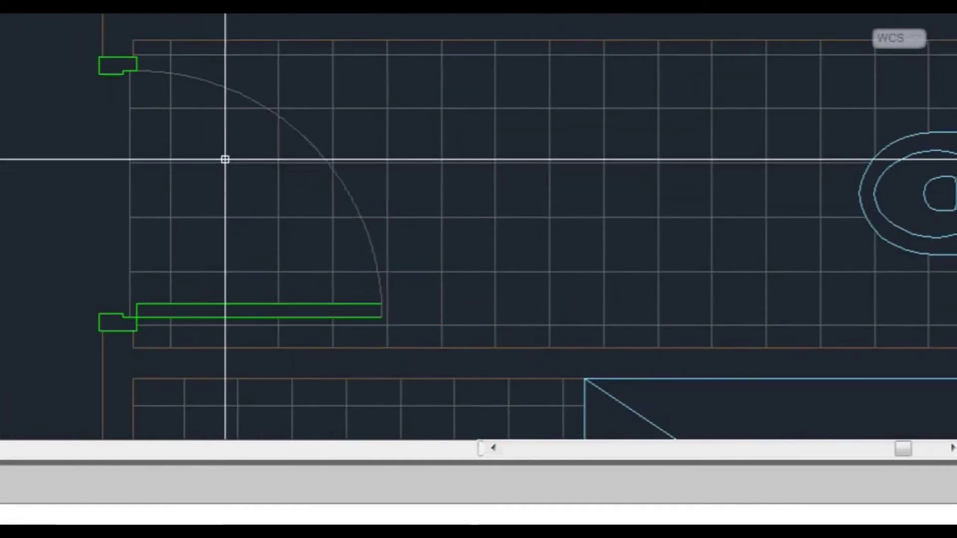
right_click(194, 177)
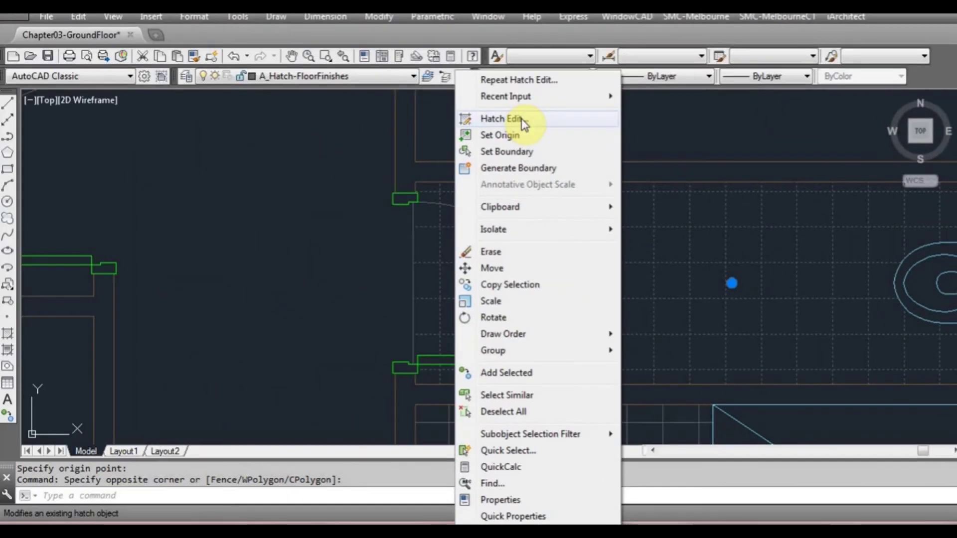
left_click(525, 119)
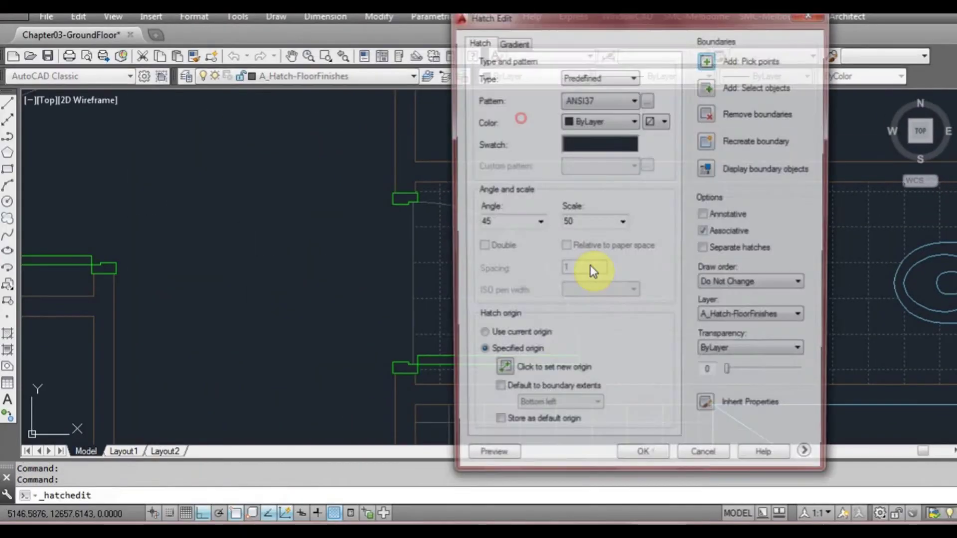
left_click(501, 374)
left_click(415, 282)
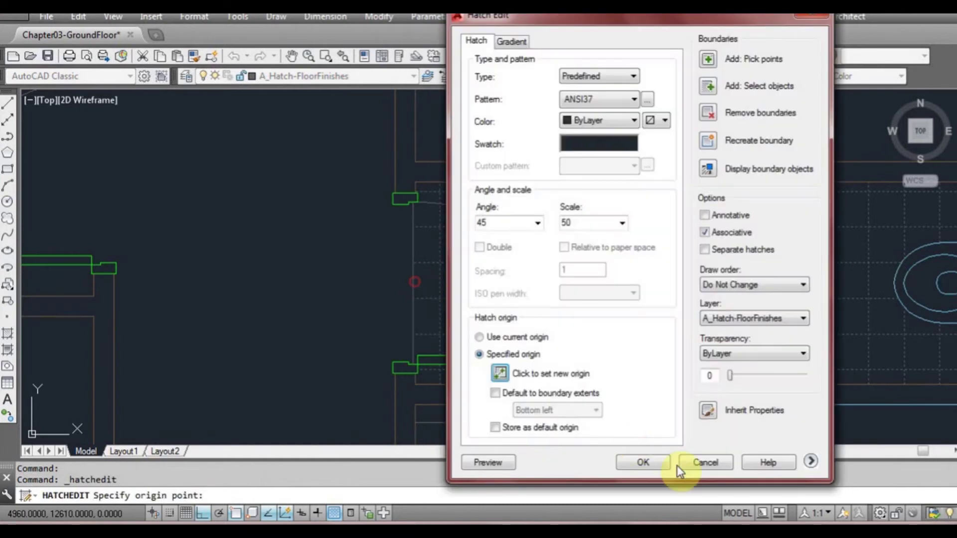
left_click(645, 458)
- Set the origin of the hatch in the tiled room north of the toilet to the midpoint of its internal door opening line
scroll(499, 324, "up", 3)
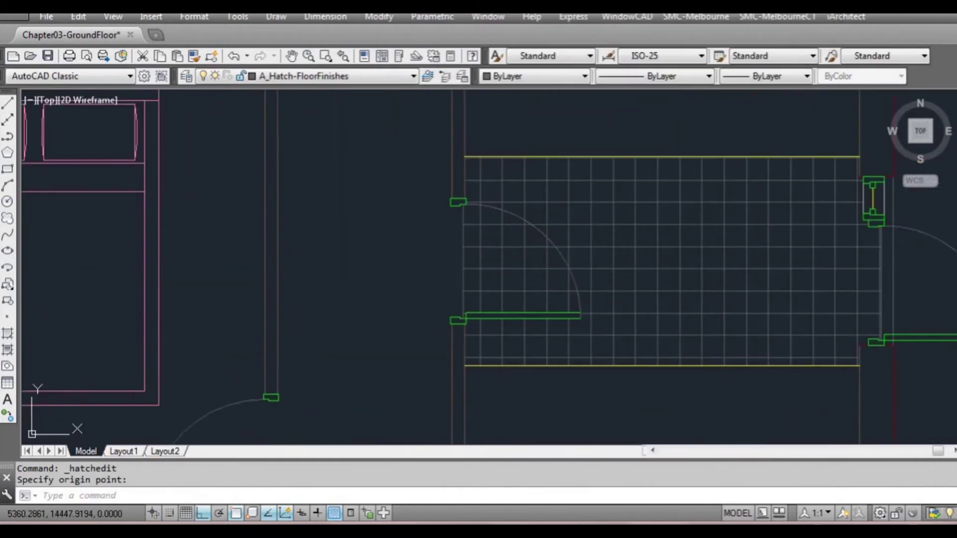
right_click(510, 262)
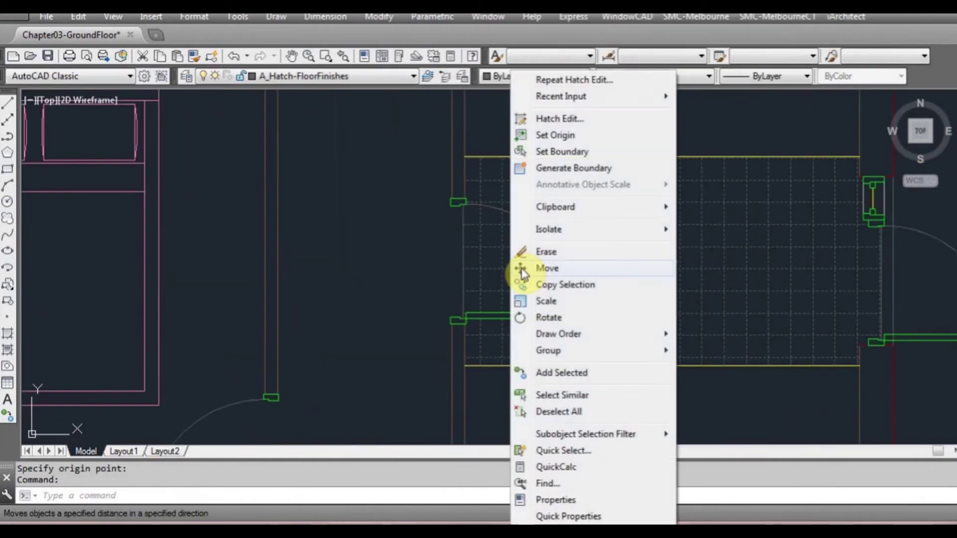
left_click(561, 120)
left_click(500, 373)
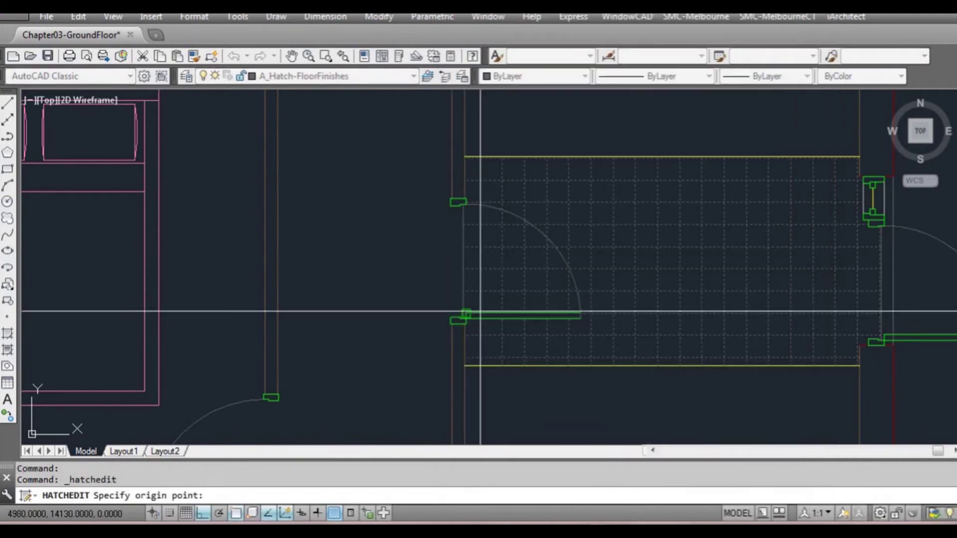
left_click(463, 261)
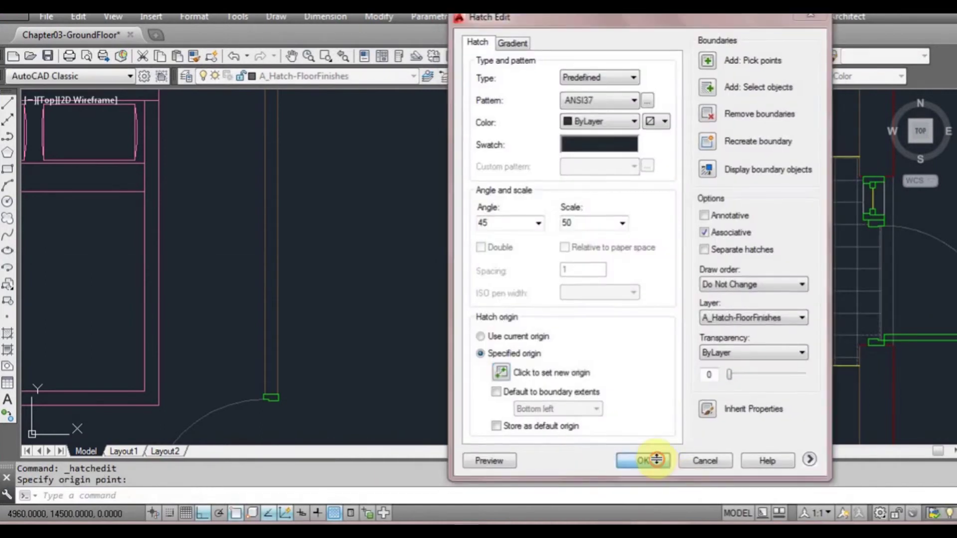
left_click(647, 520)
- Examine the hatched wet areas across the plan and the external walls at the building's south end
scroll(701, 361, "down", 6)
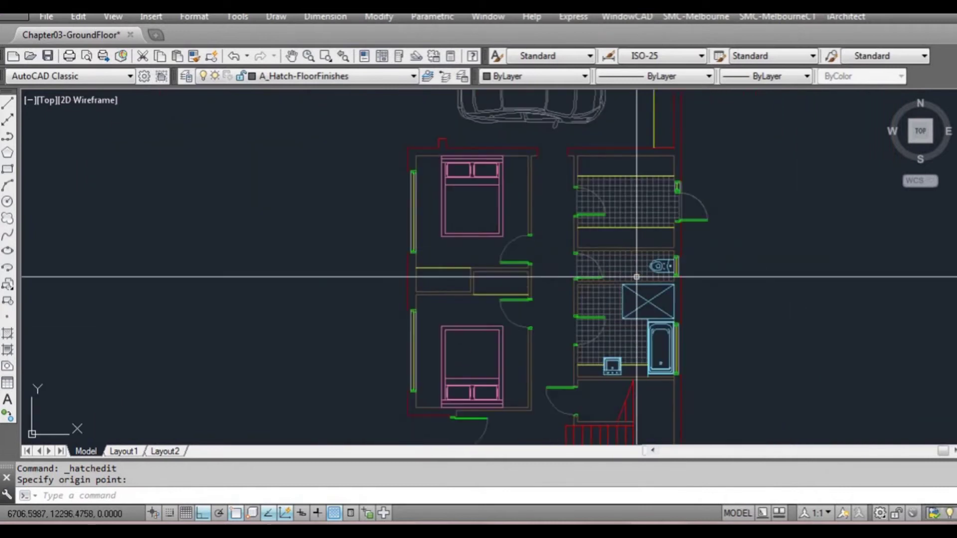
scroll(630, 212, "up", 1)
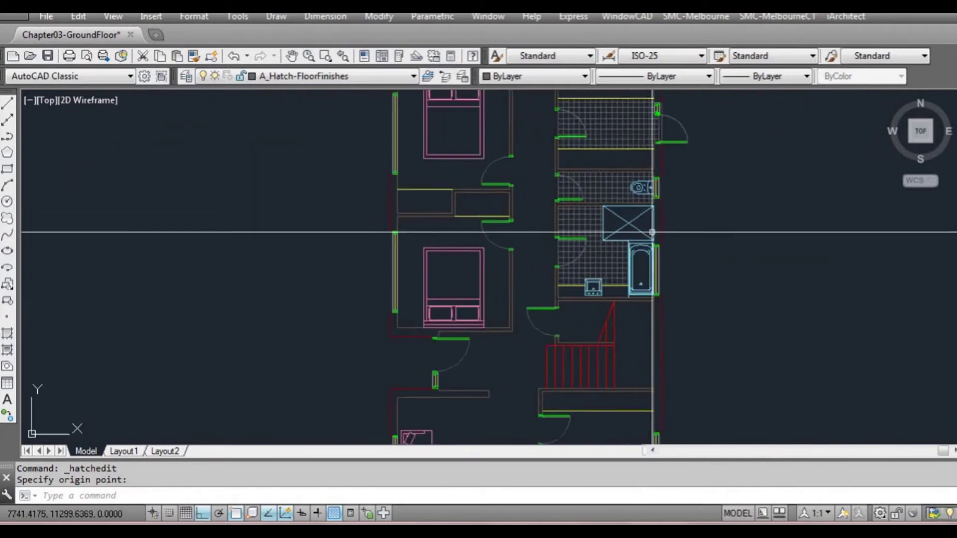
mouse_move(621, 344)
middle_mouse_down()
mouse_move(621, 145)
mouse_move(629, 384)
middle_mouse_up()
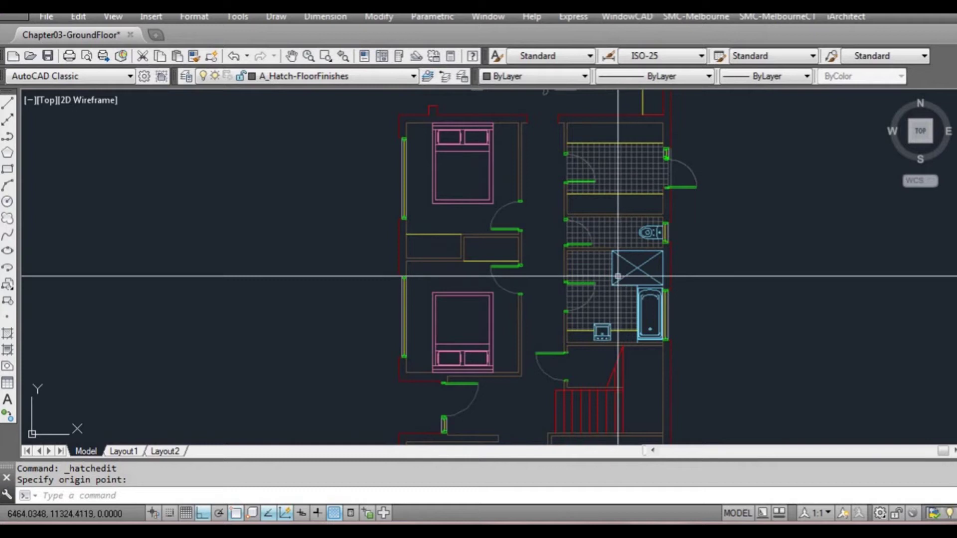
middle_click_drag(634, 257, 624, 293)
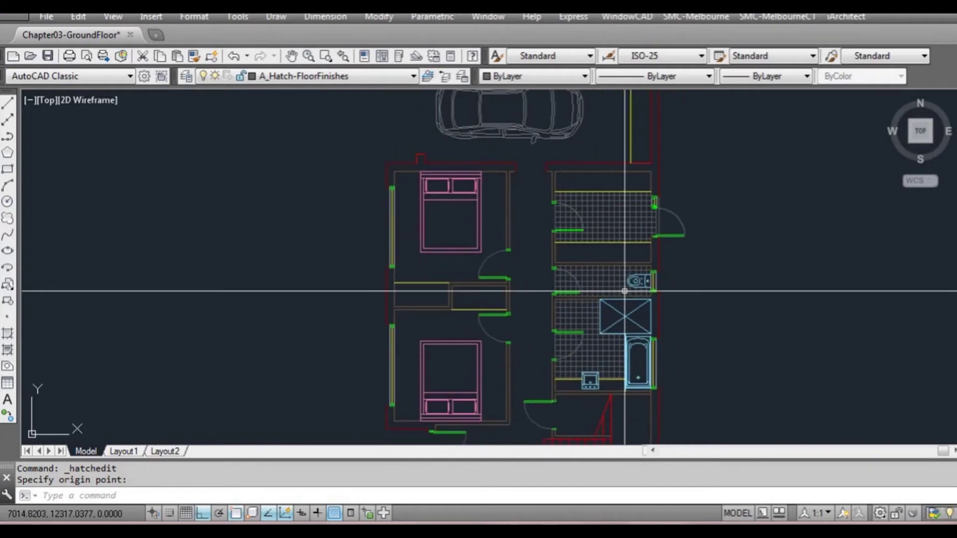
middle_click_drag(637, 346, 629, 258)
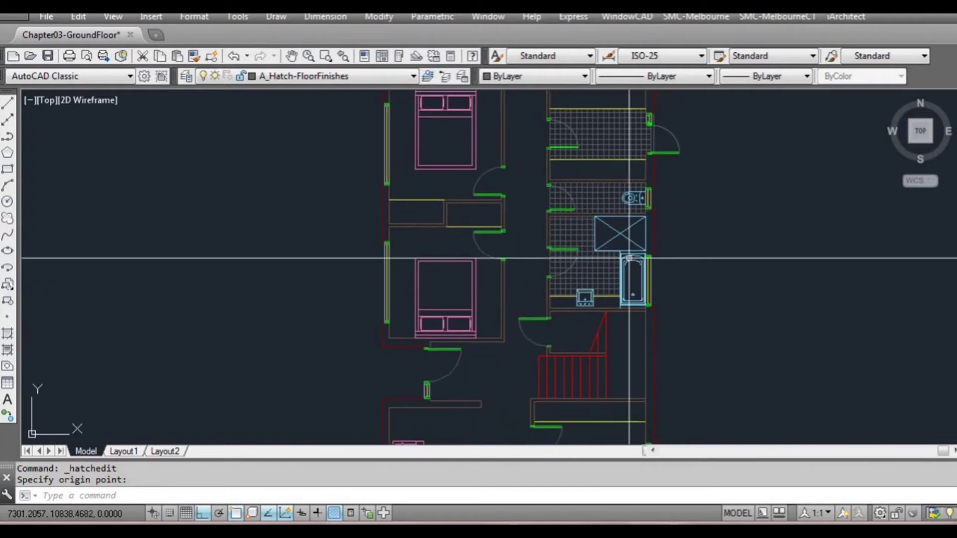
middle_click_drag(546, 433, 543, 306)
scroll(544, 306, "down", 1)
middle_click_drag(503, 438, 504, 342)
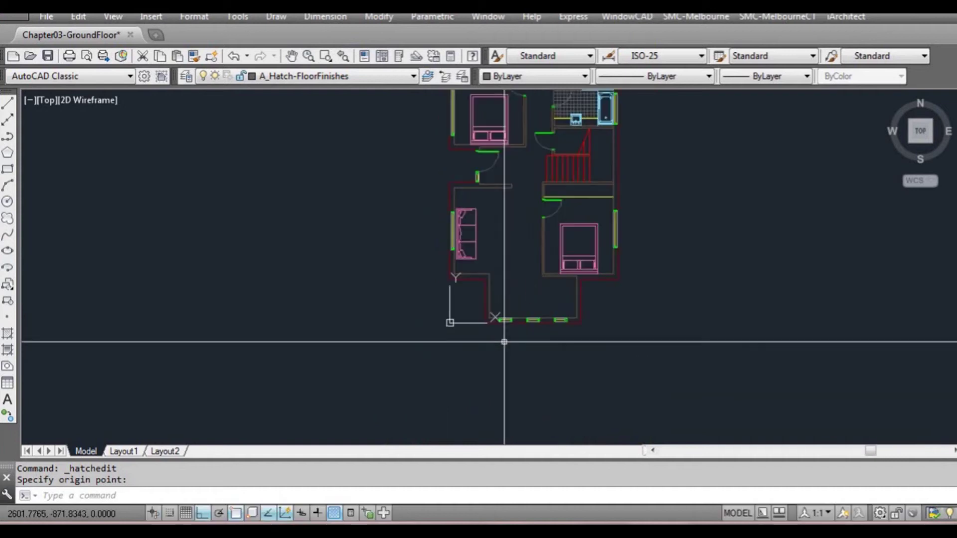
scroll(507, 318, "up", 2)
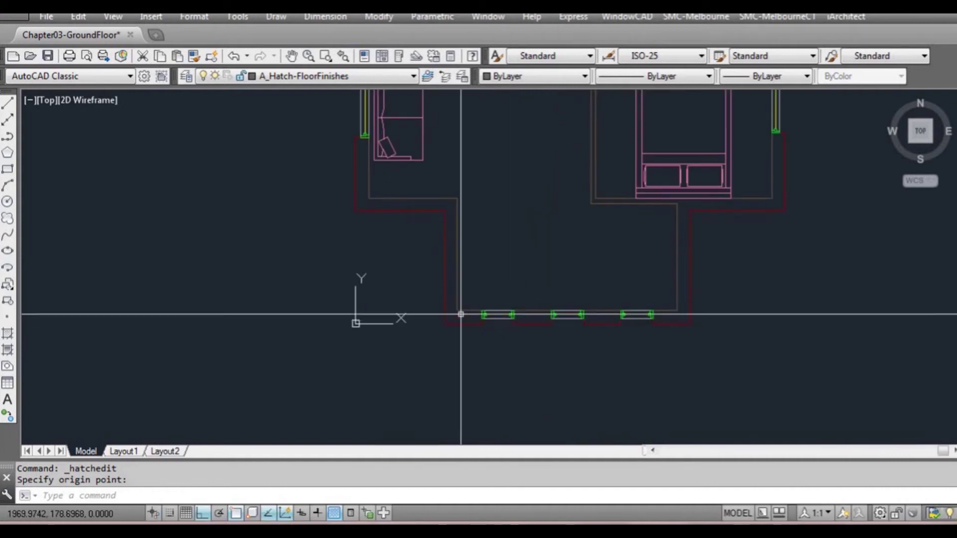
scroll(463, 319, "up", 2)
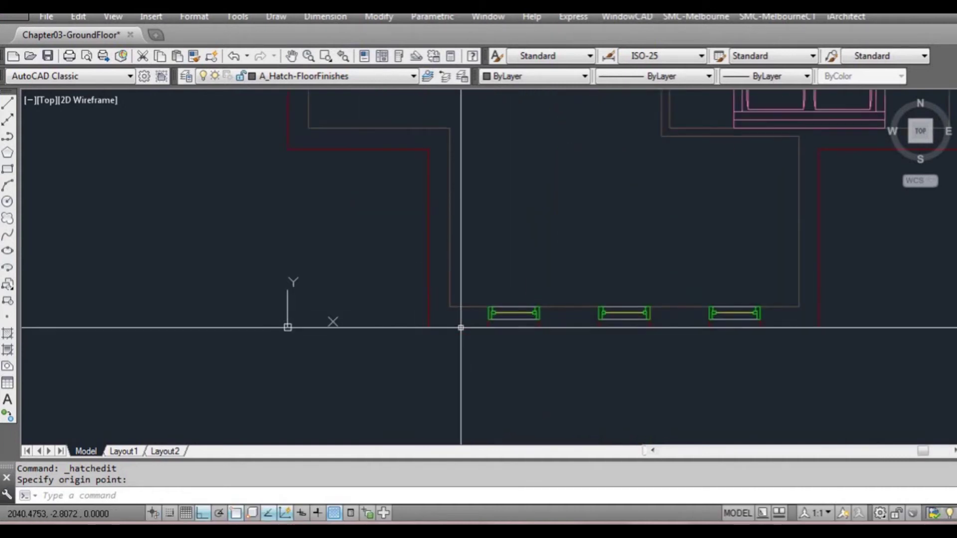
scroll(460, 328, "up", 2)
scroll(476, 333, "down", 2)
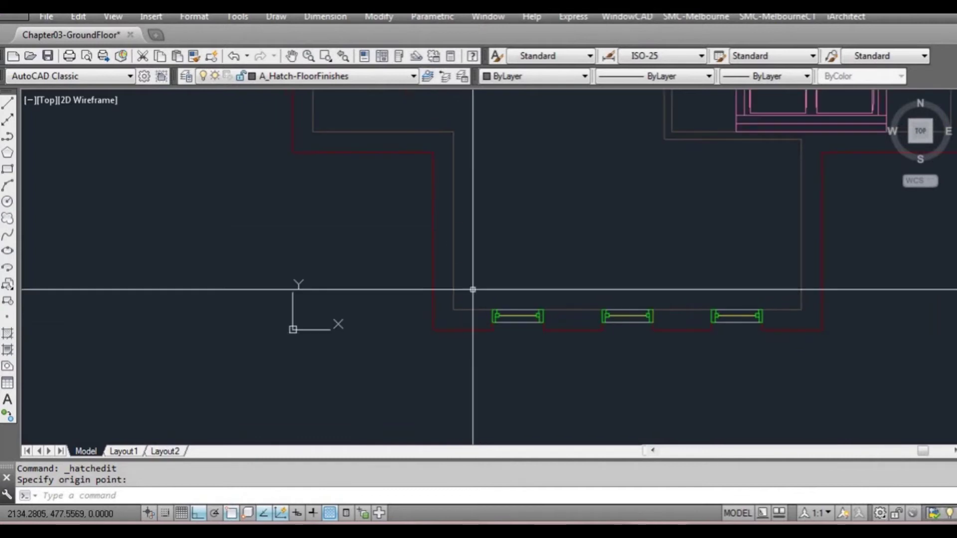
middle_click_drag(468, 232, 532, 350)
middle_click_drag(480, 267, 494, 304)
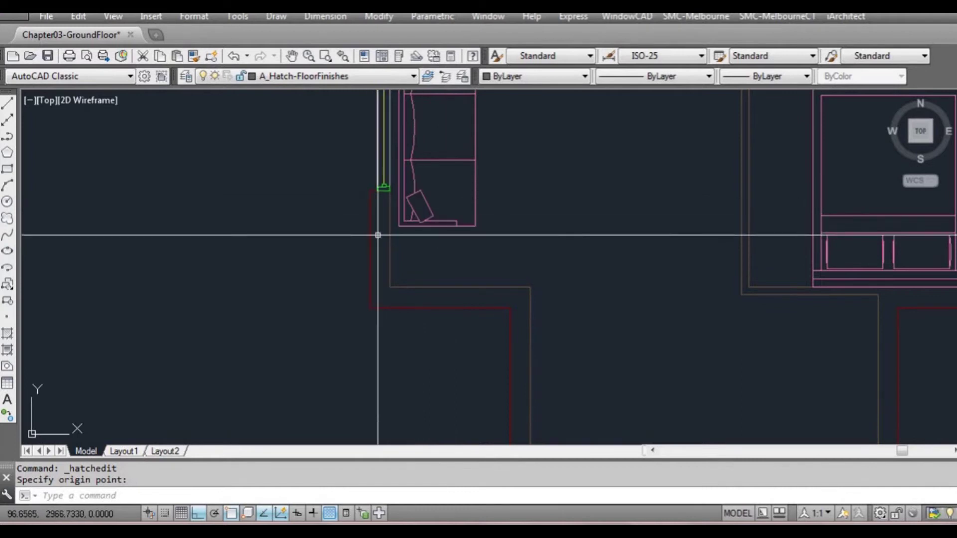
- Offset the west external wall line below the sofa-side window inward by 110
scroll(379, 243, "up", 3)
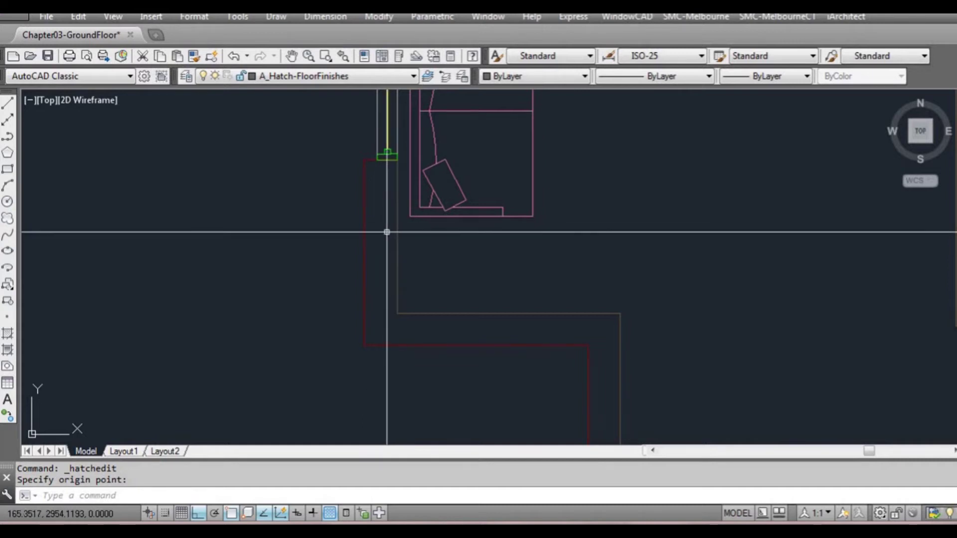
type("o")
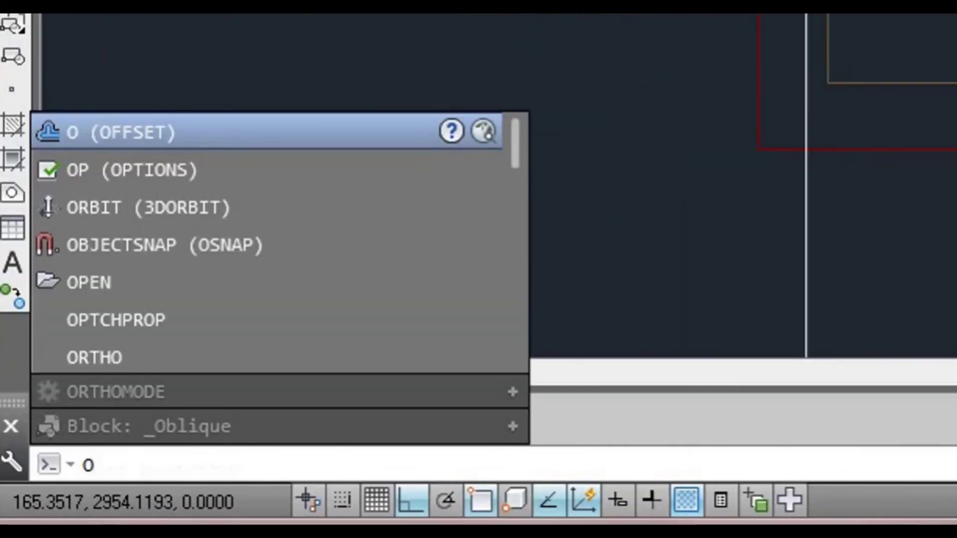
key("Return")
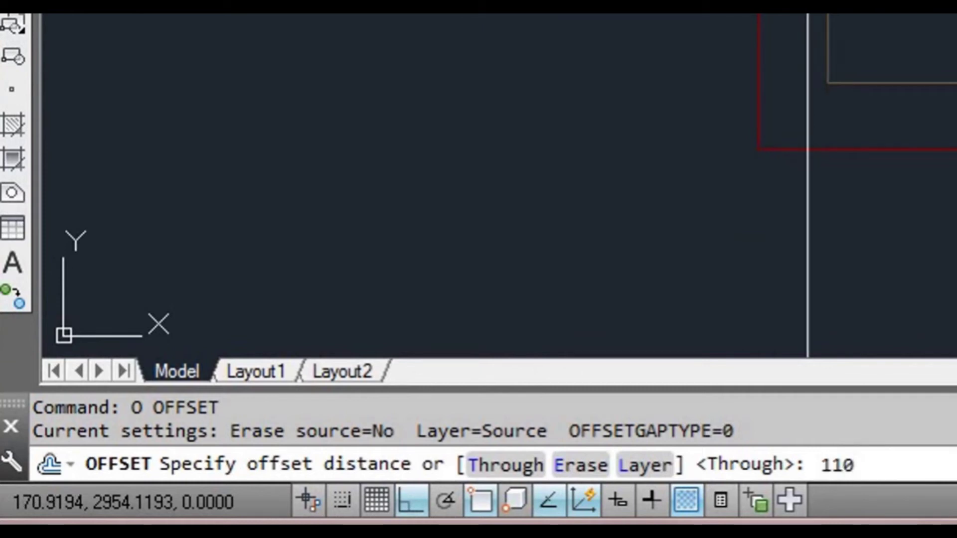
key("Return")
left_click(359, 228)
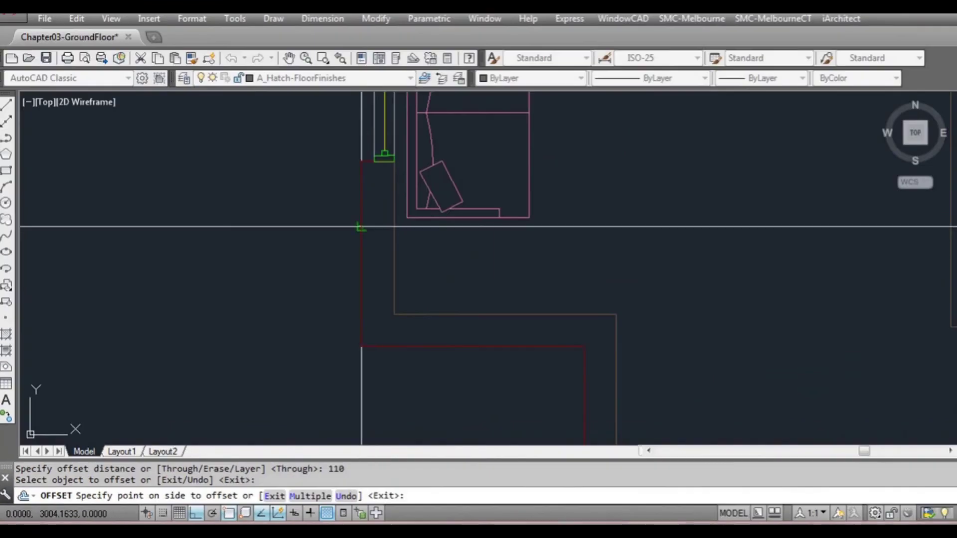
left_click(438, 279)
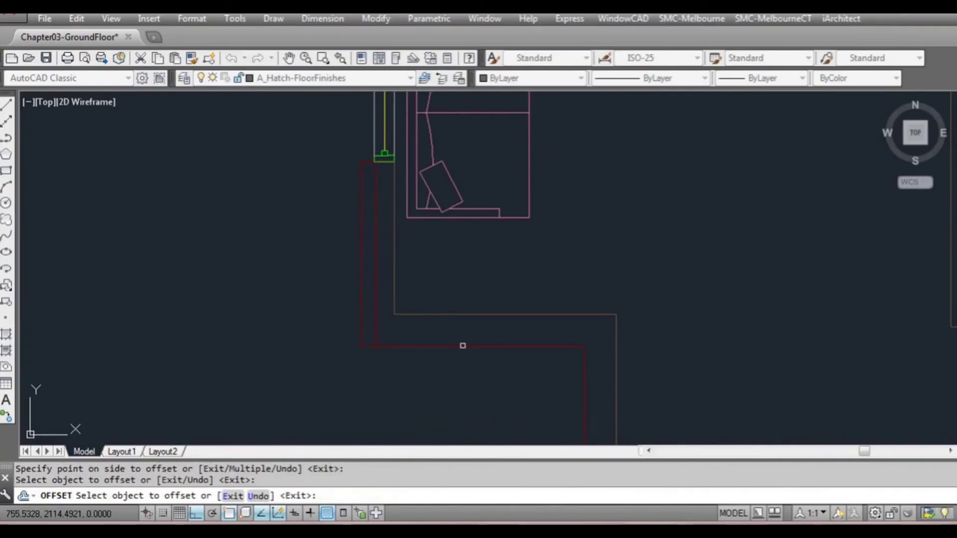
- Offset the stepped south-west wall's horizontal line and its vertical return inward by 110
left_click(463, 345)
left_click(504, 267)
middle_click_drag(558, 363, 473, 234)
left_click(496, 250)
left_click(578, 272)
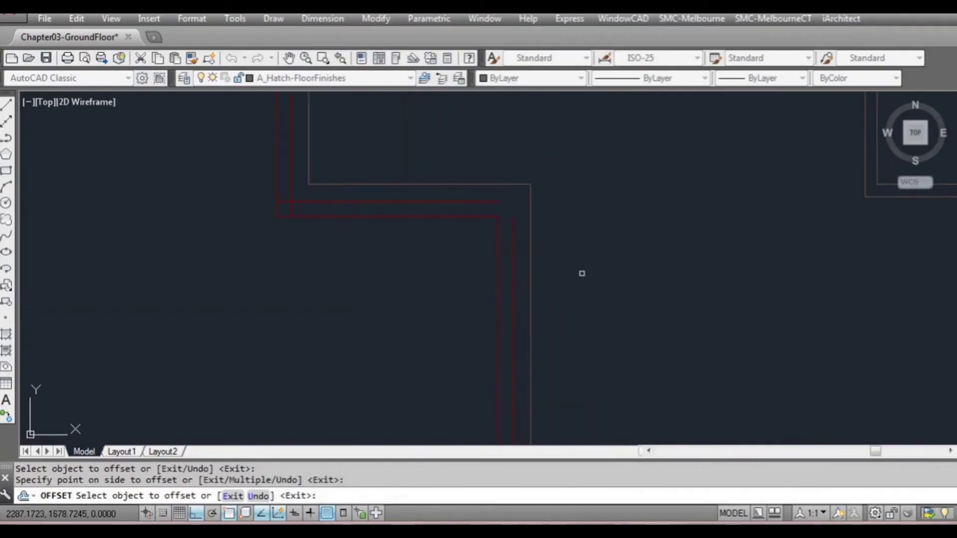
- Offset the four south wall line segments beside and between the three windows inward by 110
scroll(582, 273, "down", 3)
scroll(510, 248, "up", 3)
left_click(495, 304)
left_click(631, 307)
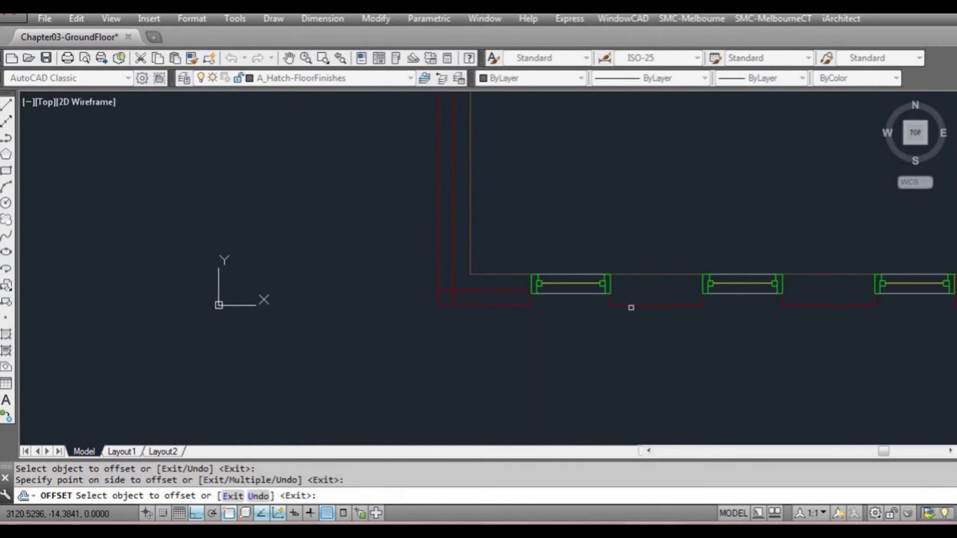
middle_click_drag(670, 258, 302, 238)
left_click(457, 286)
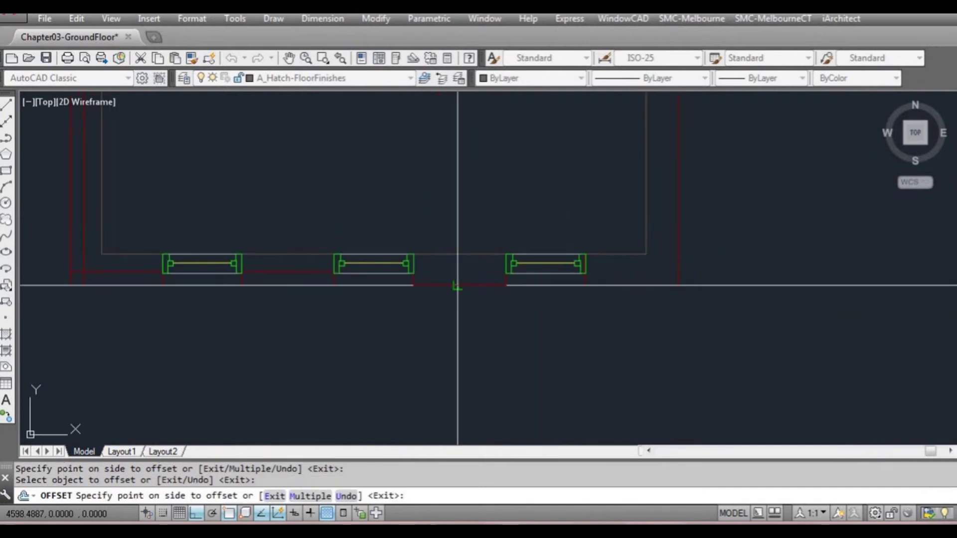
left_click(464, 202)
left_click(609, 285)
left_click(594, 207)
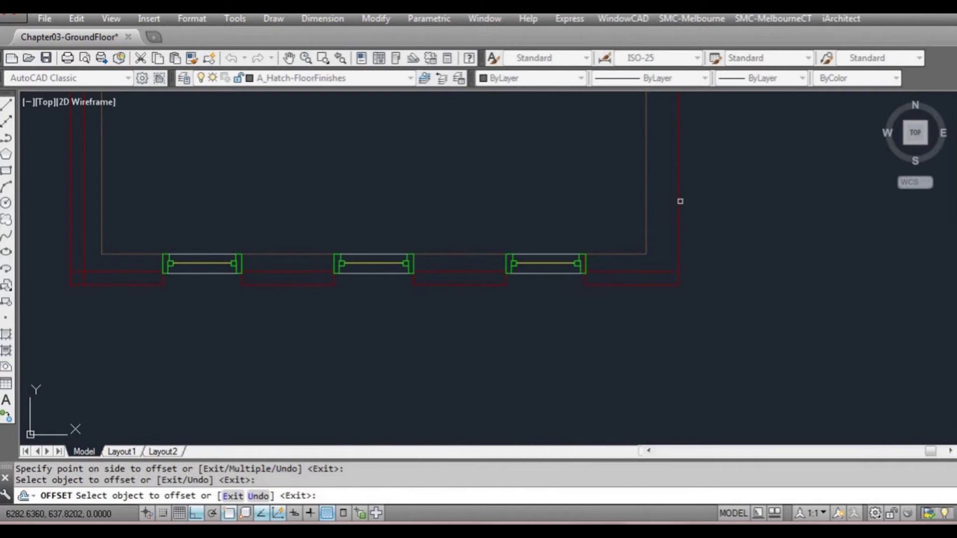
- Offset the south bay's east wall line and the stepped wall lines around the south-east bedroom inward by 110
left_click(677, 199)
left_click(624, 198)
scroll(622, 199, "down", 3)
middle_click_drag(632, 155, 595, 274)
scroll(619, 273, "up", 3)
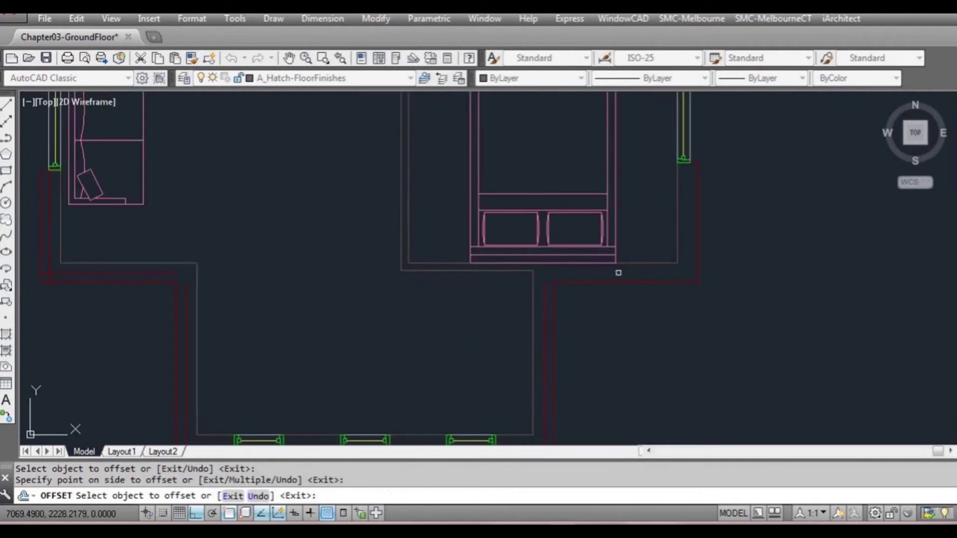
left_click(622, 289)
left_click(656, 201)
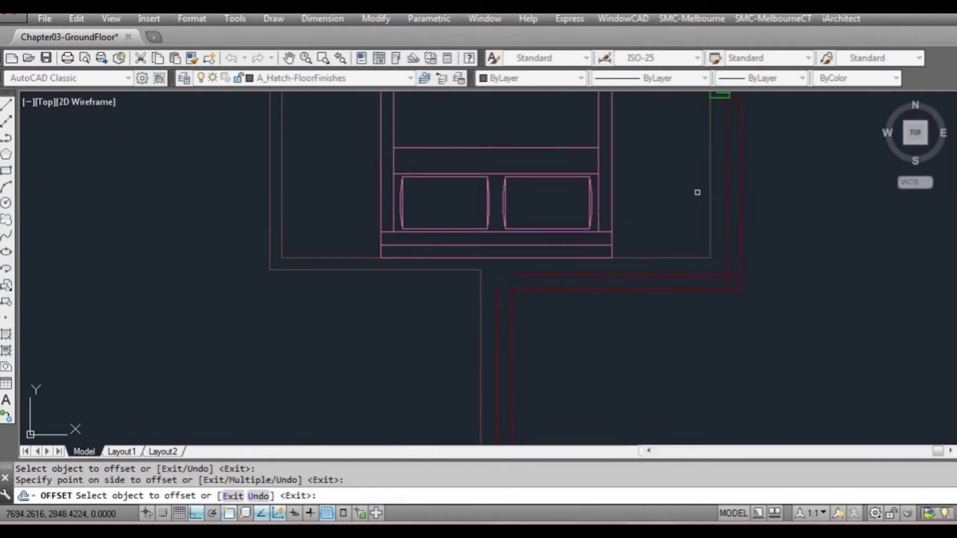
- Offset the east external wall line beside the stairs inward by 110
scroll(698, 188, "down", 4)
scroll(651, 252, "up", 5)
left_click(612, 221)
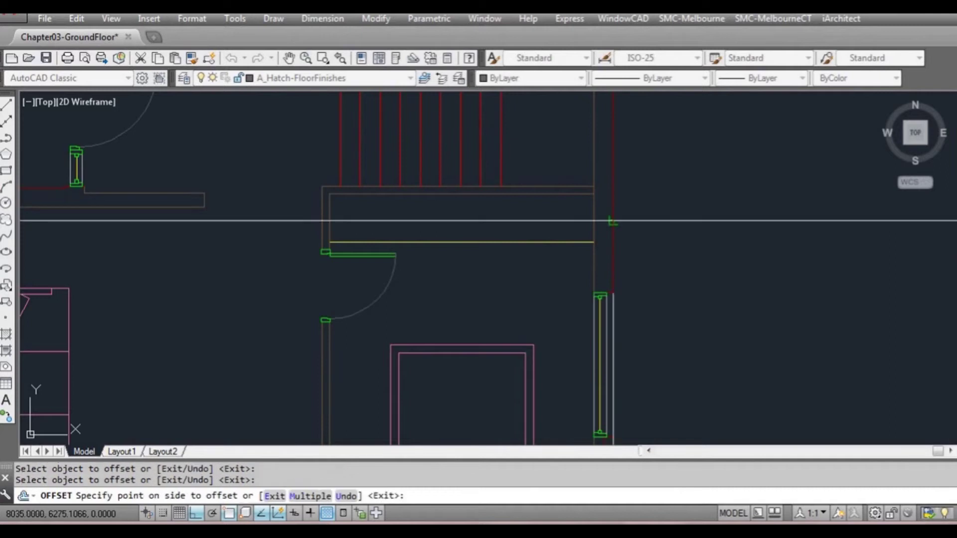
left_click(578, 229)
- Offset the east wall line segments beside the shower and north of the toilet window inward by 110
scroll(577, 233, "down", 2)
middle_click_drag(593, 100, 571, 300)
scroll(572, 297, "up", 2)
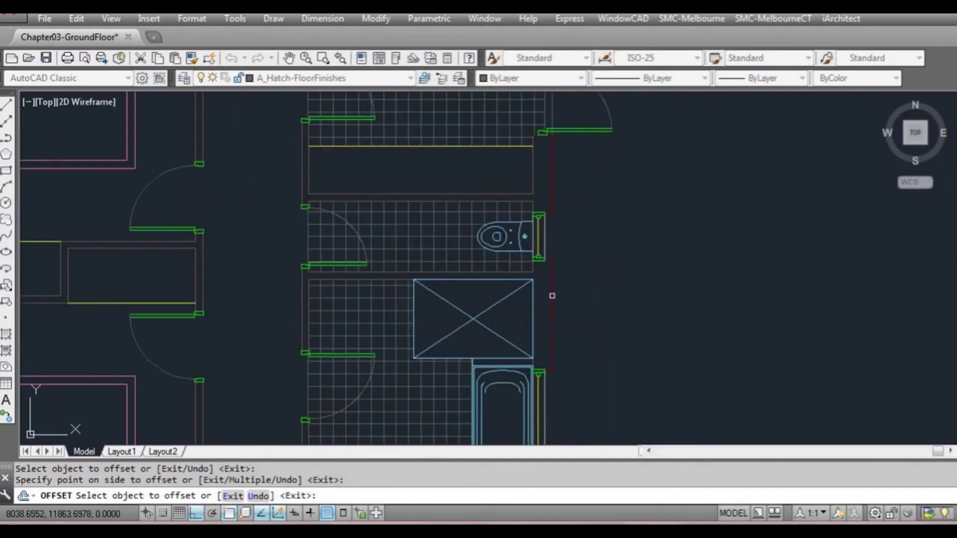
left_click(552, 297)
left_click(493, 295)
middle_click_drag(549, 203, 540, 278)
left_click(542, 255)
left_click(510, 252)
- Offset the east wall line north of the external side door inward by 110
middle_click_drag(542, 132, 532, 294)
left_click(533, 228)
left_click(482, 237)
middle_click_drag(482, 236, 503, 275)
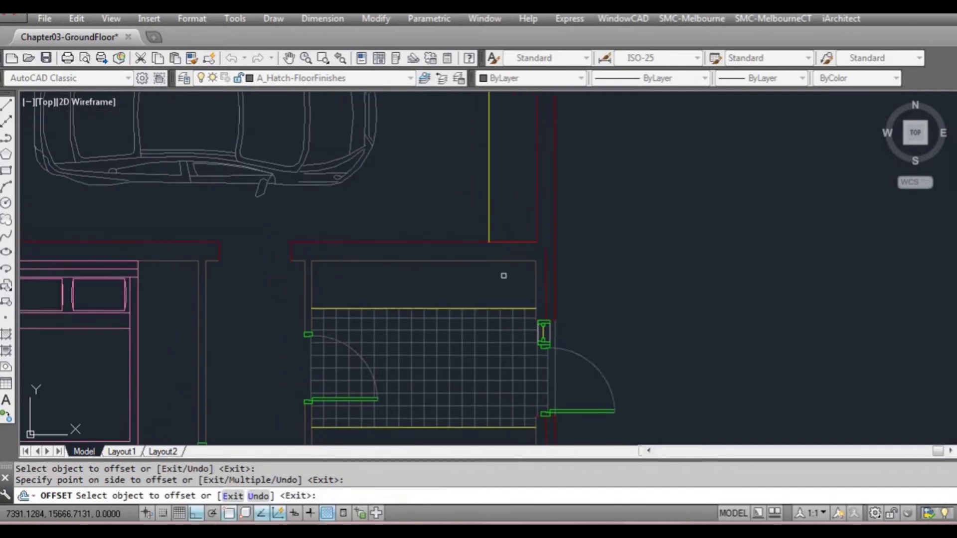
- Offset the north-west bedroom's west wall line and the short north wall line up to the pier inward by 110
middle_click_drag(238, 284, 618, 269)
left_click(298, 253)
left_click(360, 264)
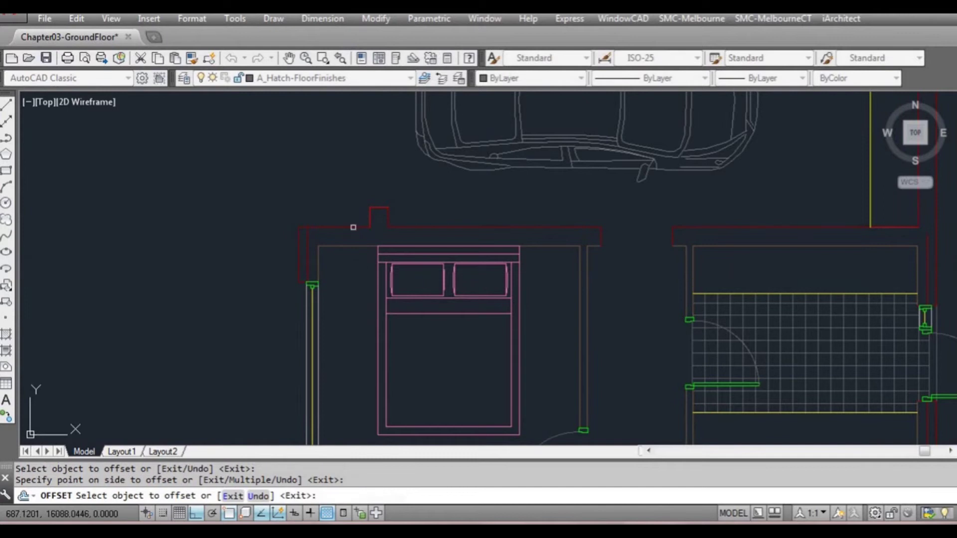
left_click(353, 227)
left_click(355, 283)
- Offset the garage-side wall lines on both sides of the passage opening by 110 toward the rooms
middle_click_drag(554, 255, 469, 296)
scroll(512, 277, "up", 2)
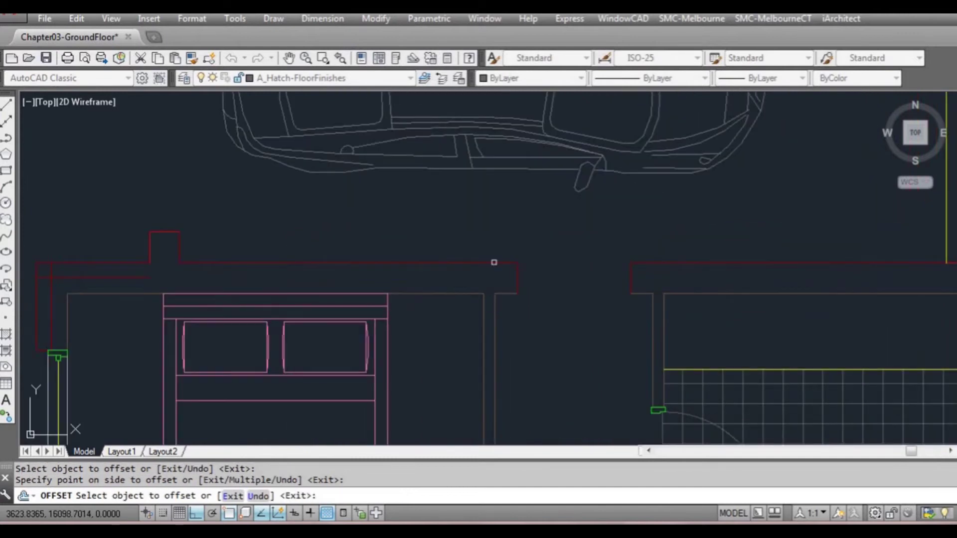
left_click(494, 263)
left_click(618, 310)
middle_click_drag(619, 311, 522, 309)
left_click(566, 263)
left_click(615, 331)
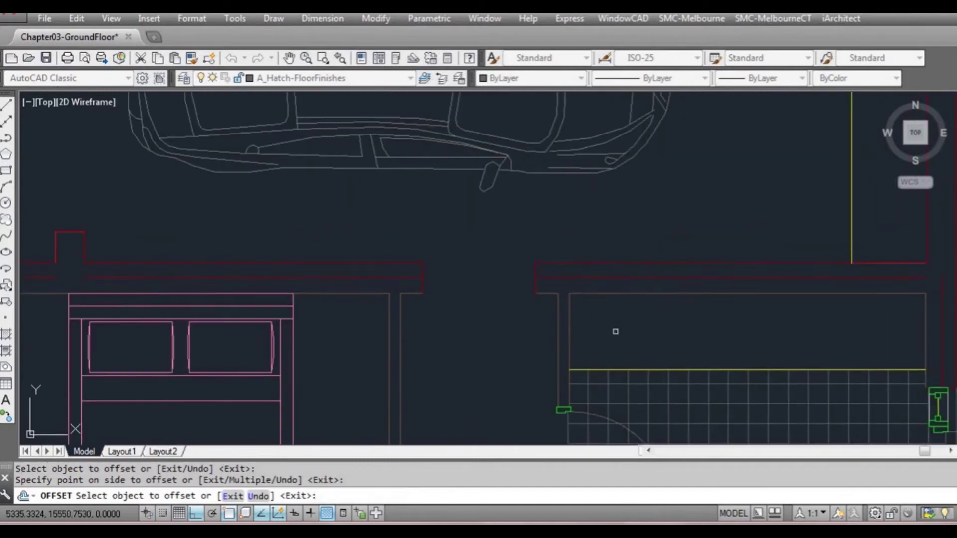
- Offset the garage's outer east wall line inward by 110
scroll(619, 327, "down", 1)
middle_click_drag(775, 299, 649, 305)
middle_click_drag(703, 280, 679, 340)
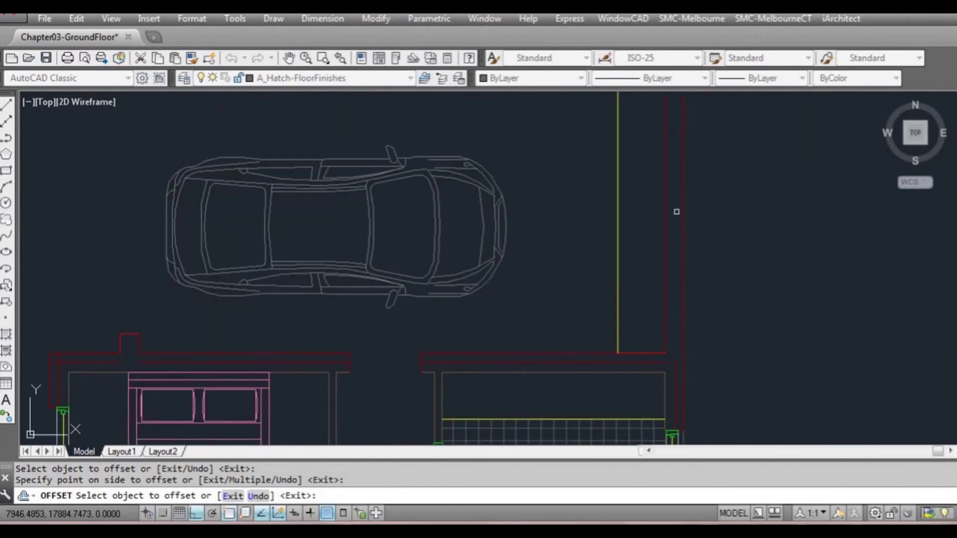
scroll(674, 211, "down", 1)
middle_click_drag(674, 211, 672, 277)
middle_click_drag(635, 349, 672, 291)
scroll(671, 291, "down", 1)
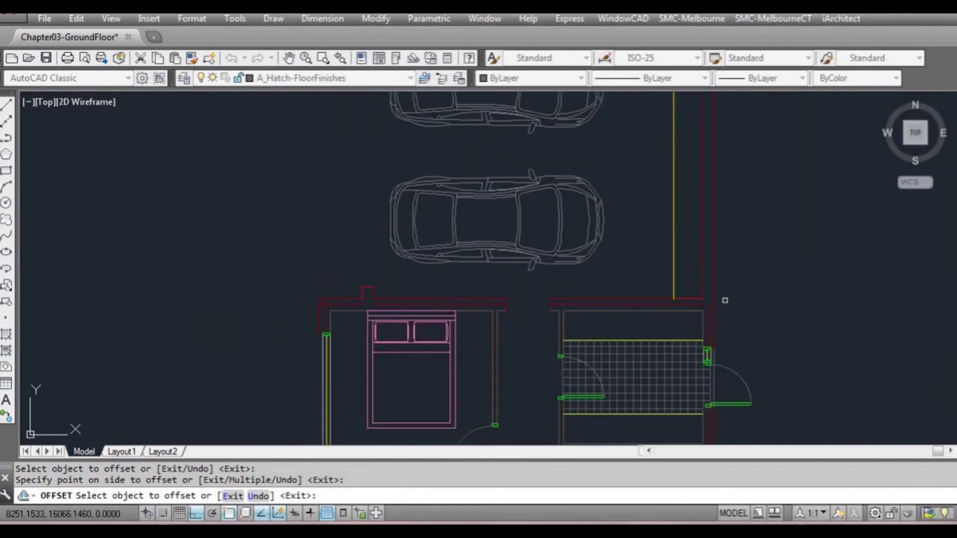
scroll(704, 283, "up", 3)
left_click(697, 281)
left_click(680, 275)
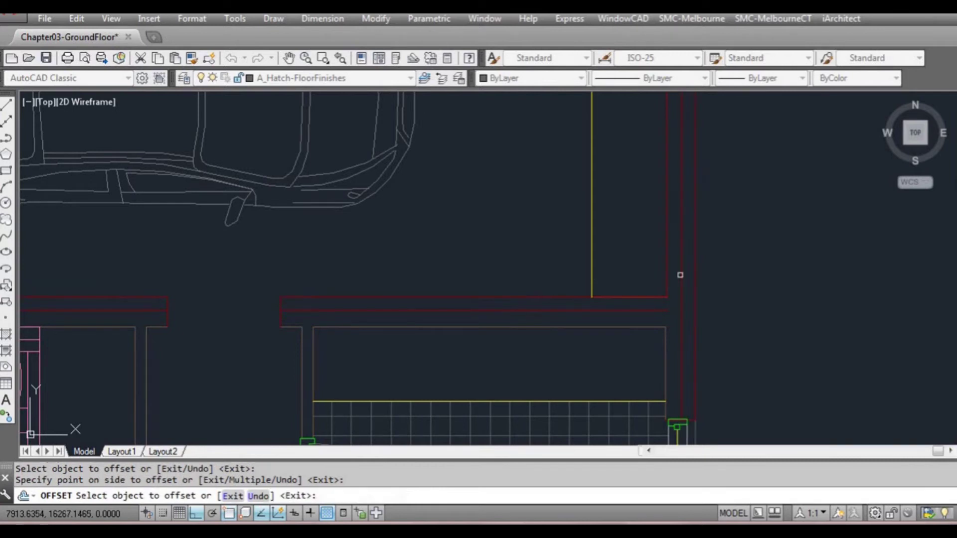
- Offset the garage's north wall inner and outer lines by 110 into the wall thickness
scroll(730, 266, "down", 1)
middle_click_drag(700, 177, 695, 299)
middle_click_drag(691, 224, 682, 296)
scroll(666, 227, "up", 2)
left_click(660, 247)
left_click(658, 218)
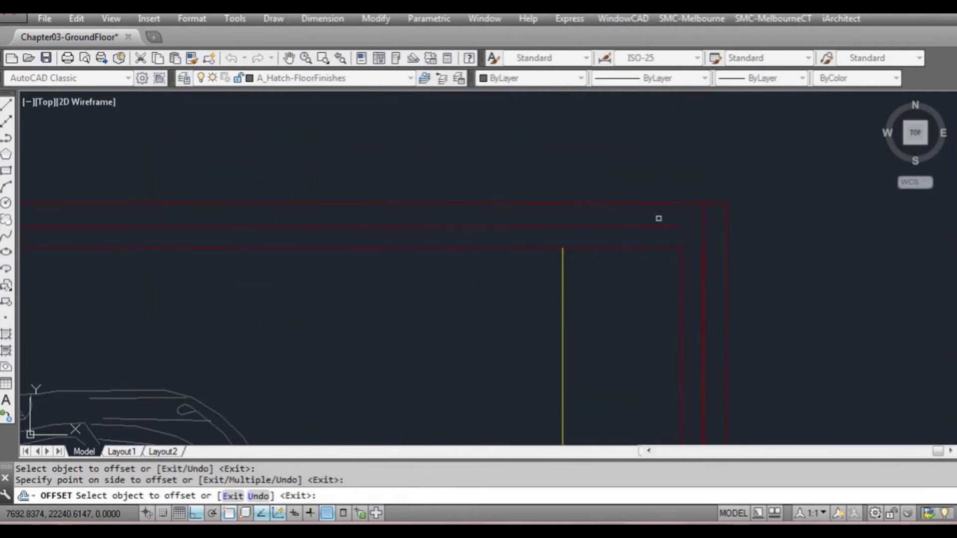
left_click(660, 203)
left_click(657, 223)
- Offset the short inner and outer lines at the garage north wall's west end by 110 into the wall
scroll(641, 283, "down", 2)
middle_click_drag(420, 295, 676, 295)
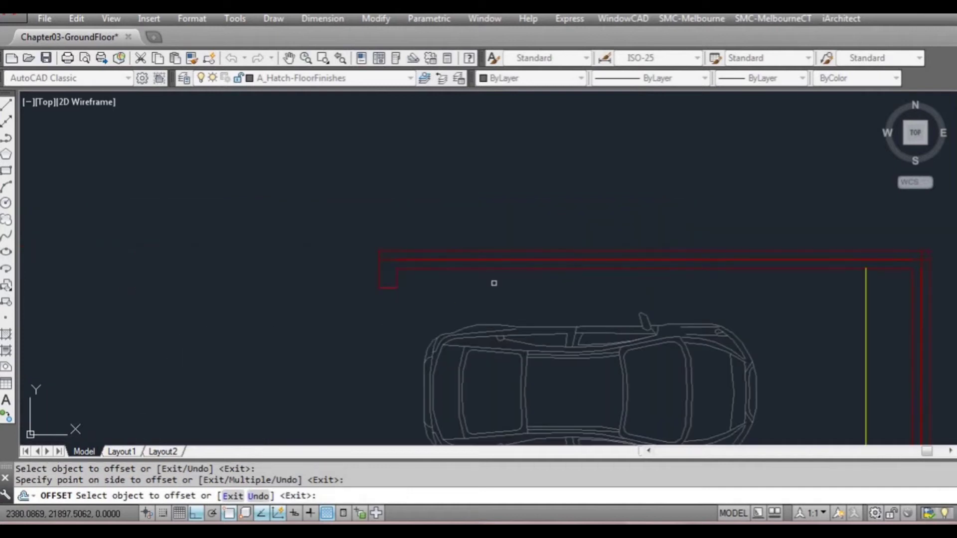
scroll(394, 276, "up", 2)
left_click(406, 275)
left_click(389, 275)
left_click(361, 275)
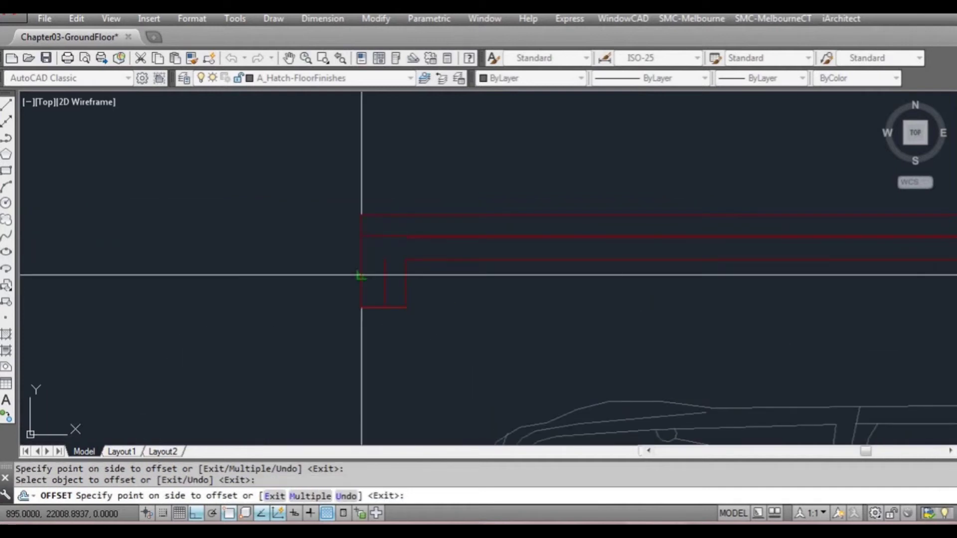
- Offset the west external wall line between the two bedroom windows inward by 110
scroll(439, 280, "down", 3)
middle_click_drag(439, 344, 438, 309)
scroll(406, 357, "up", 5)
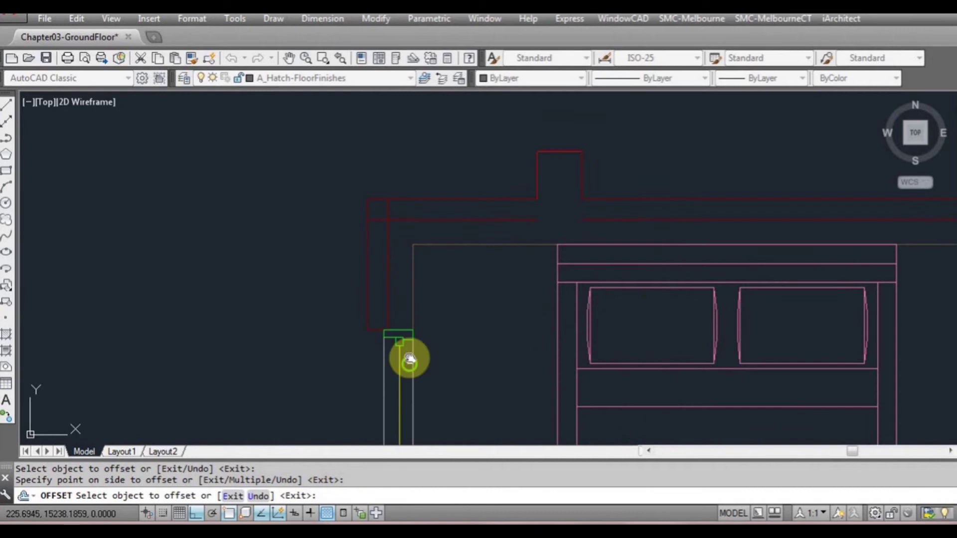
scroll(416, 402, "down", 1)
middle_click_drag(416, 402, 414, 222)
left_click(409, 252)
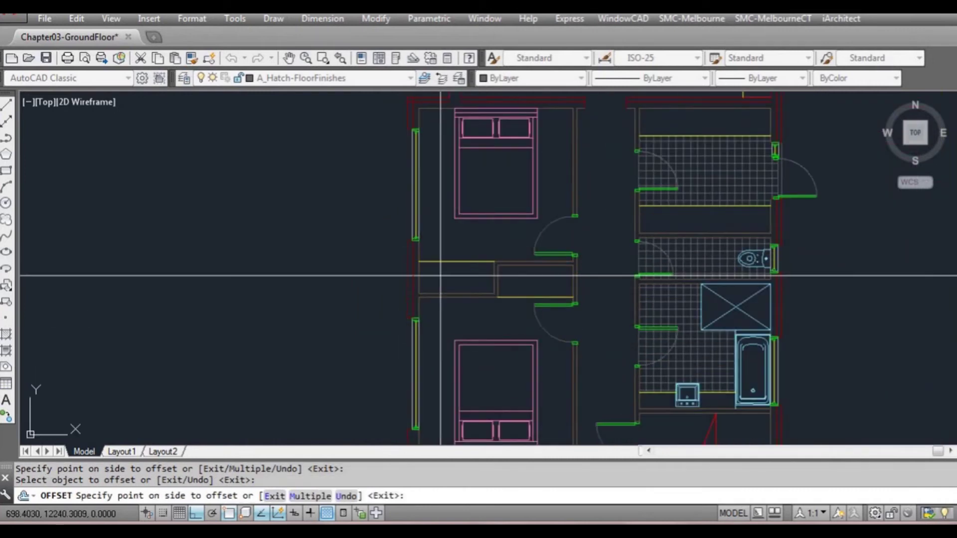
left_click(427, 267)
- Offset the horizontal wall line north of the entry door and its short return by 110 into the wall
middle_click_drag(427, 267, 427, 108)
scroll(402, 296, "up", 4)
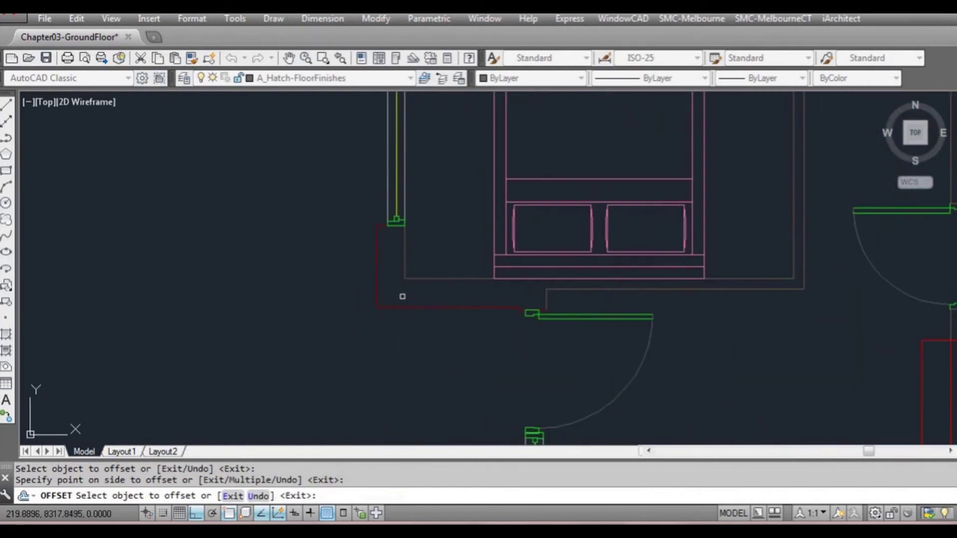
left_click(480, 308)
left_click(498, 247)
scroll(522, 301, "up", 4)
left_click(488, 319)
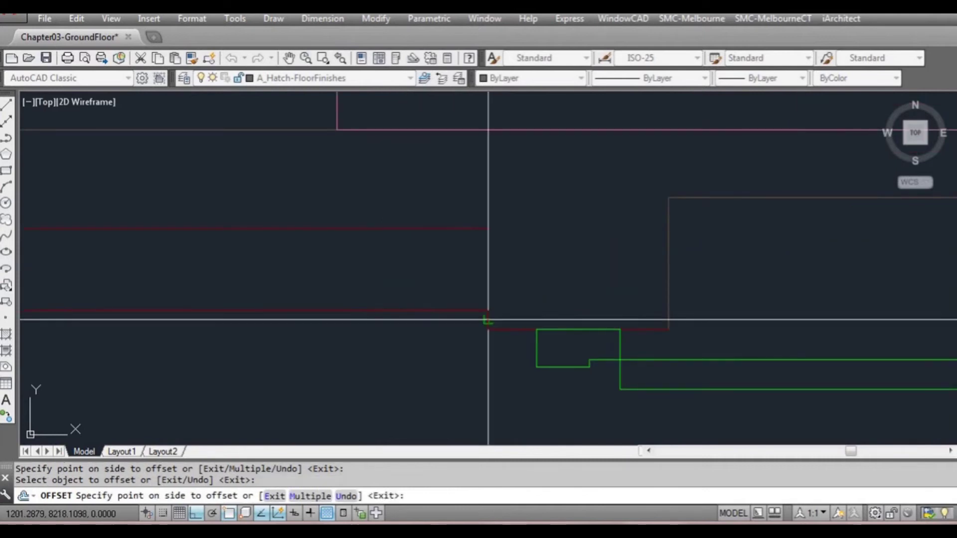
left_click(573, 248)
- Offset the stepped wall lines south of the entry sidelight inward by 110 and end the offsetting
scroll(573, 248, "down", 2)
middle_click_drag(548, 324, 543, 265)
scroll(548, 262, "up", 2)
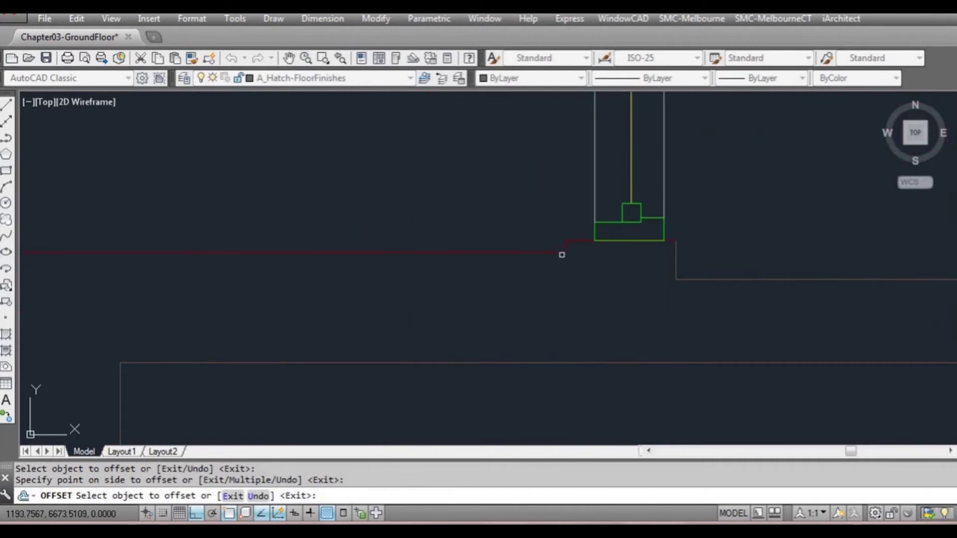
left_click(564, 252)
left_click(553, 255)
scroll(558, 296, "down", 3)
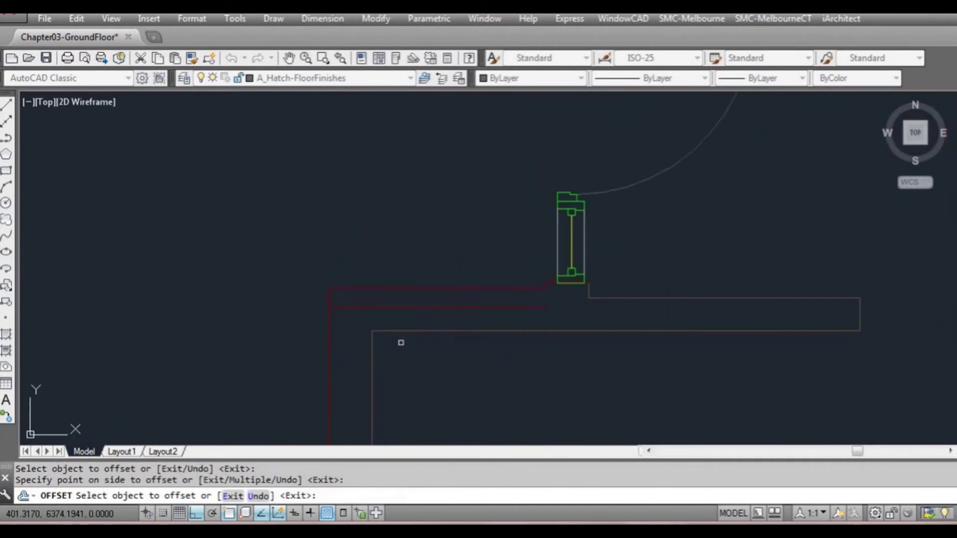
scroll(455, 229, "down", 6)
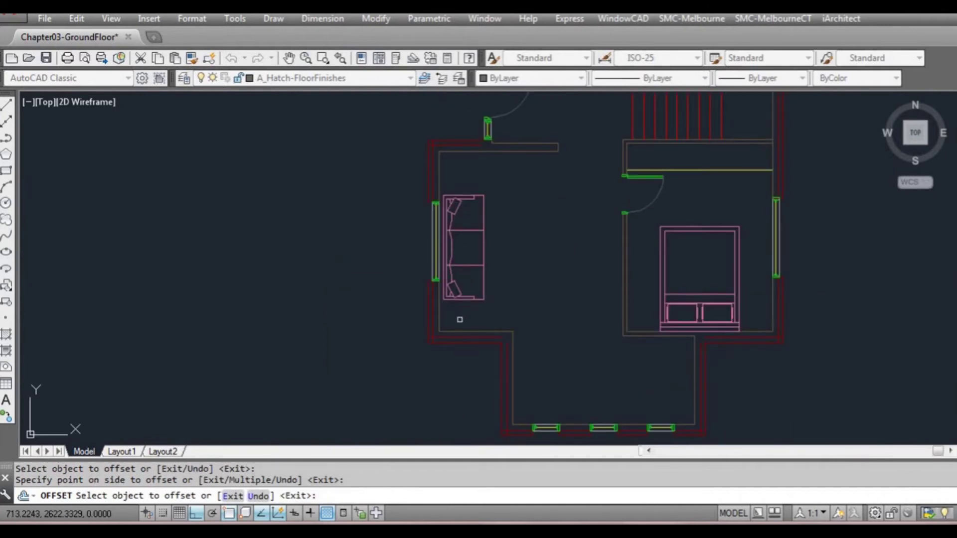
key("Escape")
key("Escape")
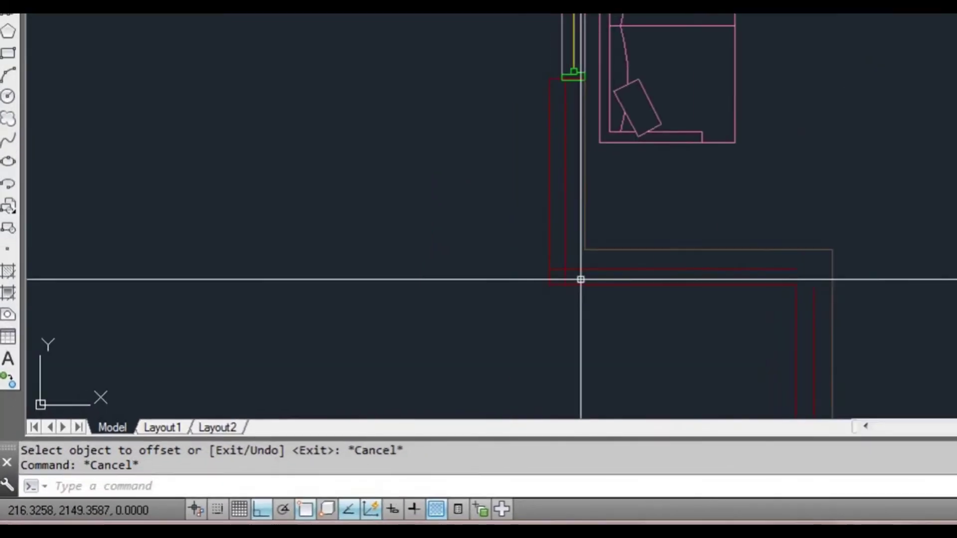
- Fillet the offset lines at the wall corner below the sofa with radius 0 to form a sharp corner
type("f")
key("Return")
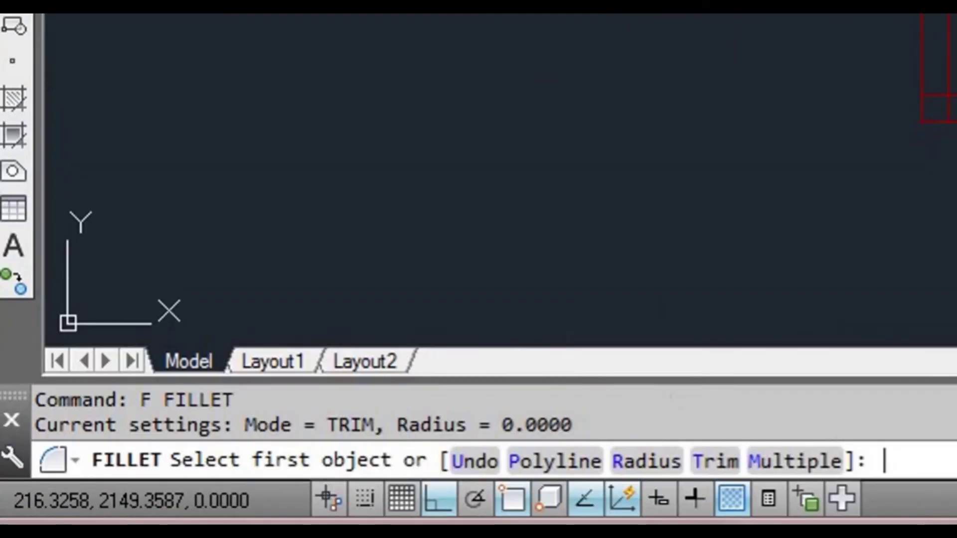
type("r")
key("Return")
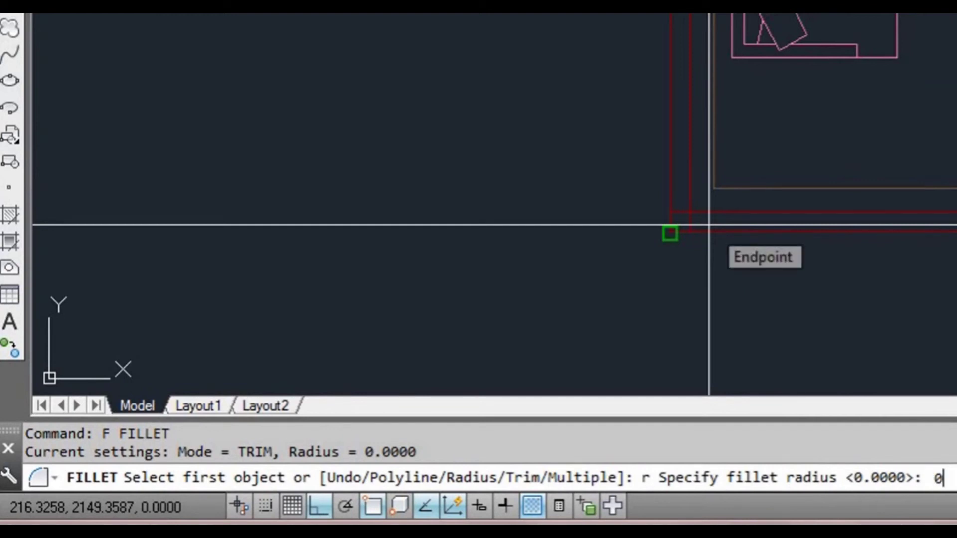
key("Return")
left_click(690, 193)
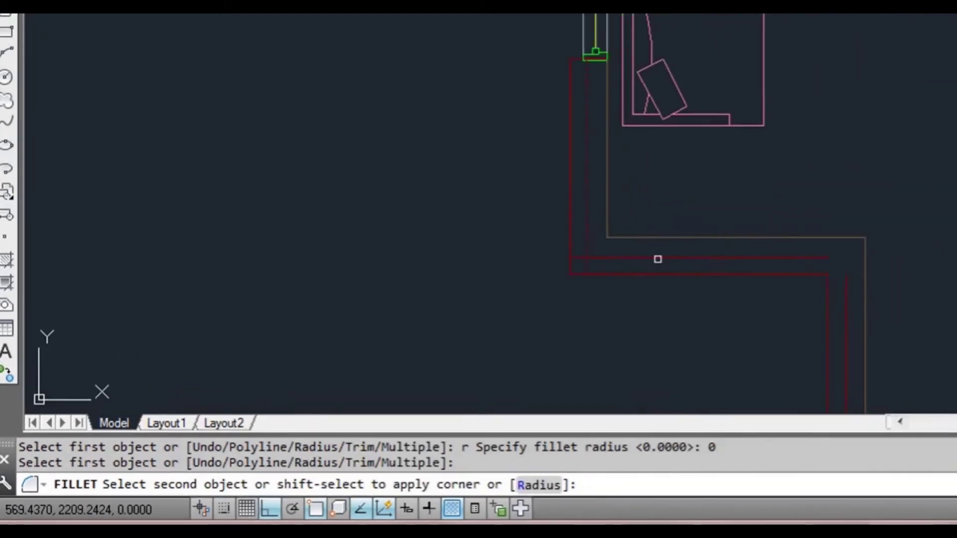
left_click(600, 332)
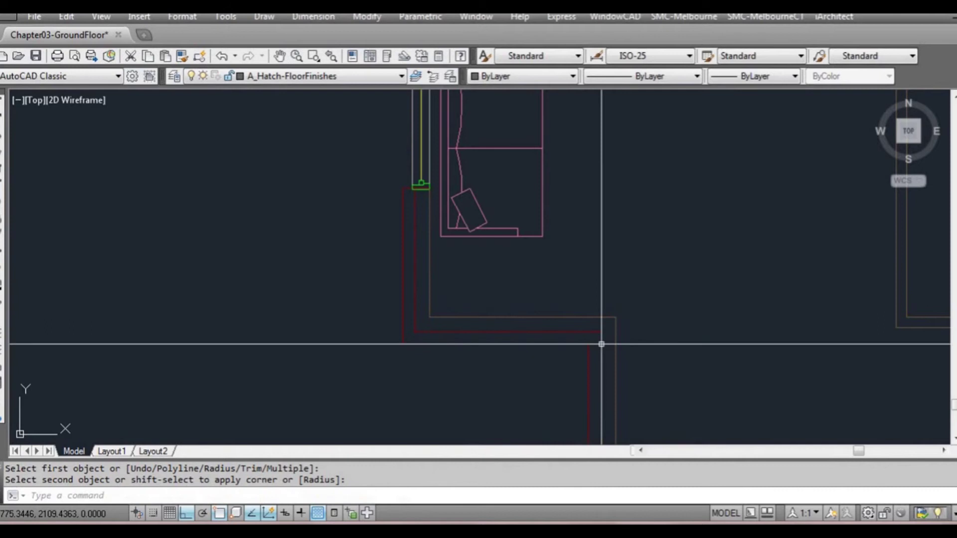
- Fillet the offset lines at the remaining corners of the south projection with radius 0, including its southeast corner
scroll(601, 344, "down", 1)
middle_click_drag(614, 382, 516, 200)
scroll(508, 301, "up", 1)
key("space")
key("Escape")
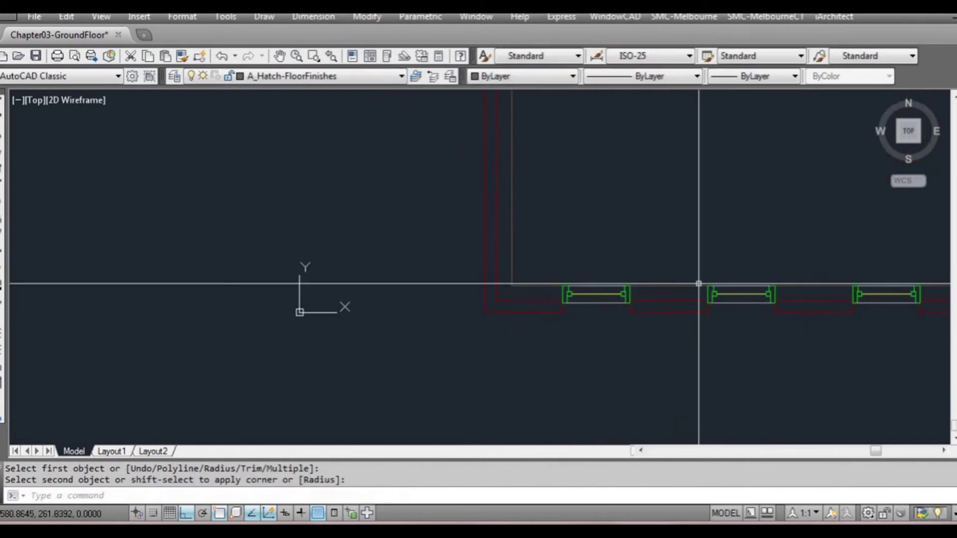
middle_click_drag(700, 284, 300, 344)
key("Return")
left_click(602, 340)
left_click(585, 333)
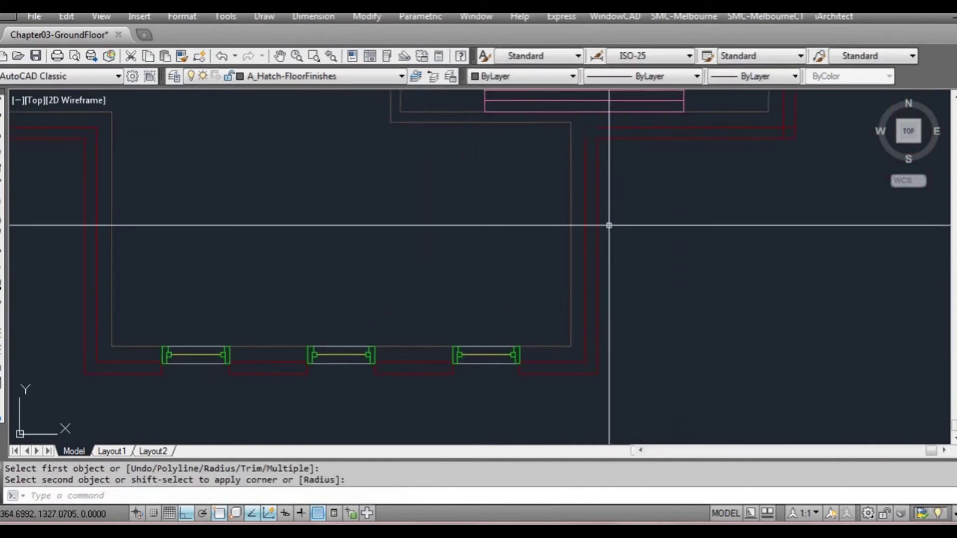
- Fillet the offset lines at the inner step and the outer southeast corner below the south bedroom with radius 0
middle_click_drag(590, 157, 505, 263)
key("Return")
left_click(500, 254)
left_click(536, 231)
key("Return")
left_click(686, 231)
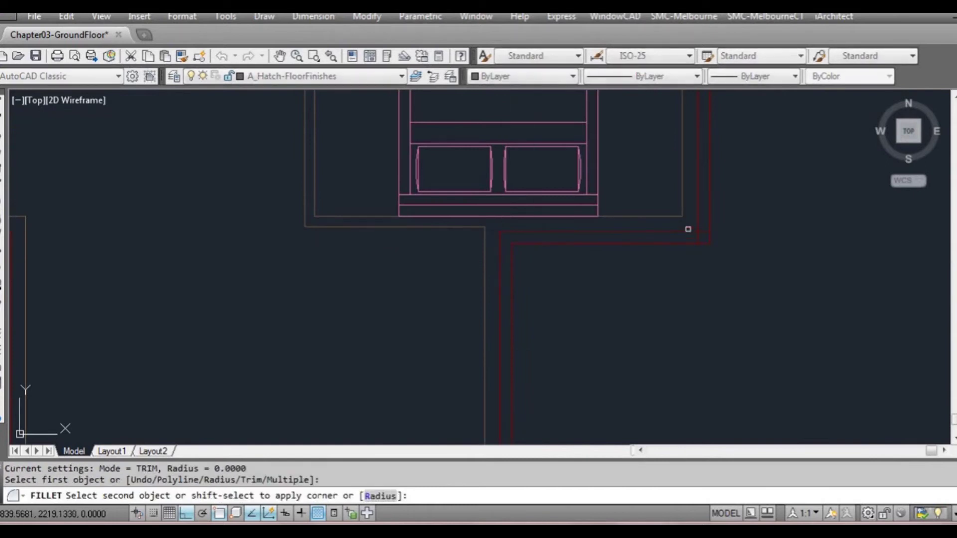
left_click(697, 215)
- Stretch the wall line end where the garage's south wall meets the east wall and fillet the offset lines there with radius 0
scroll(672, 269, "down", 2)
middle_click_drag(696, 104, 595, 380)
middle_click_drag(608, 253, 597, 349)
middle_click_drag(590, 134, 590, 215)
middle_click_drag(588, 110, 588, 214)
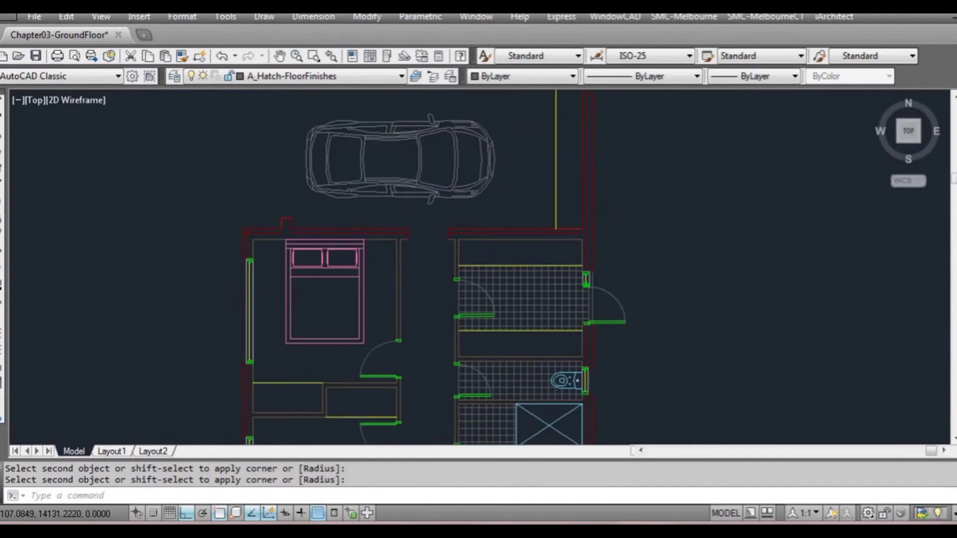
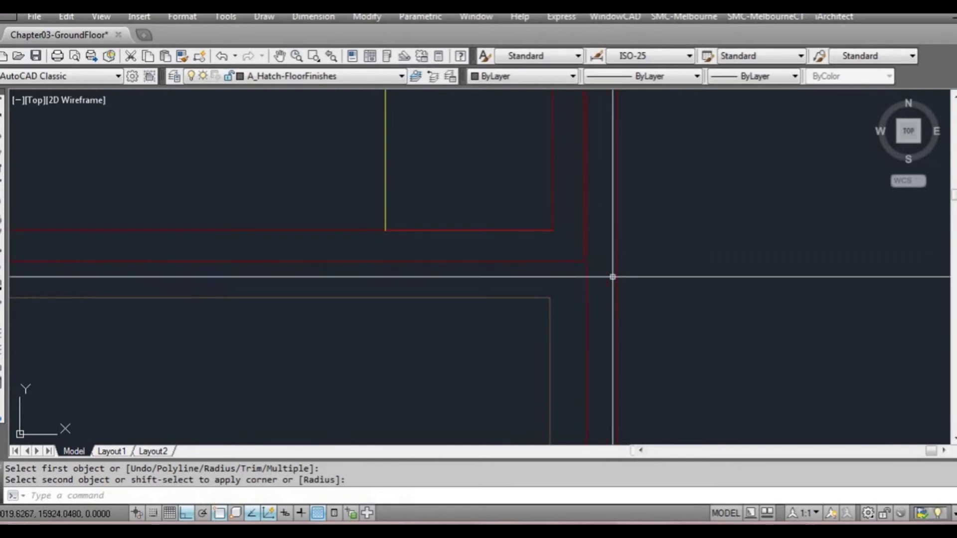
left_click(580, 262)
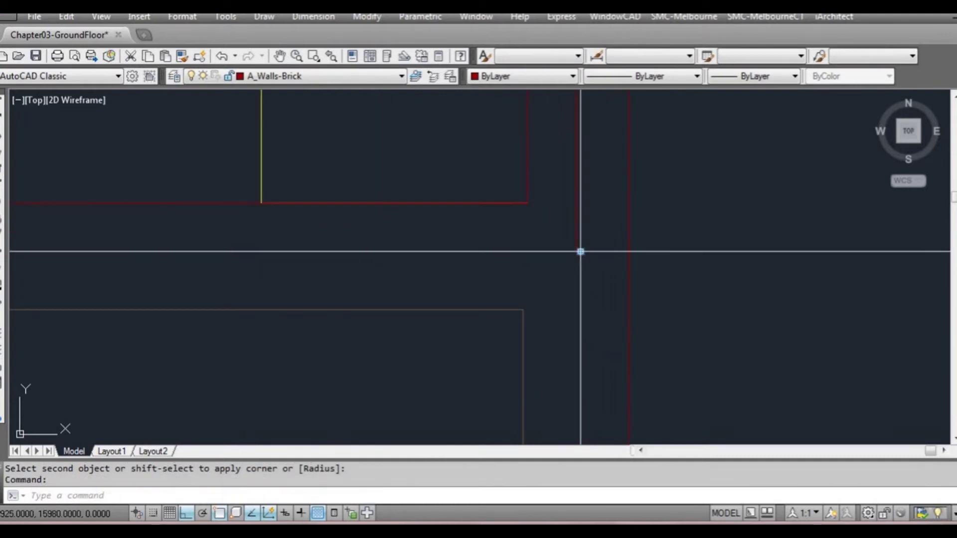
left_click(580, 252)
key("Escape")
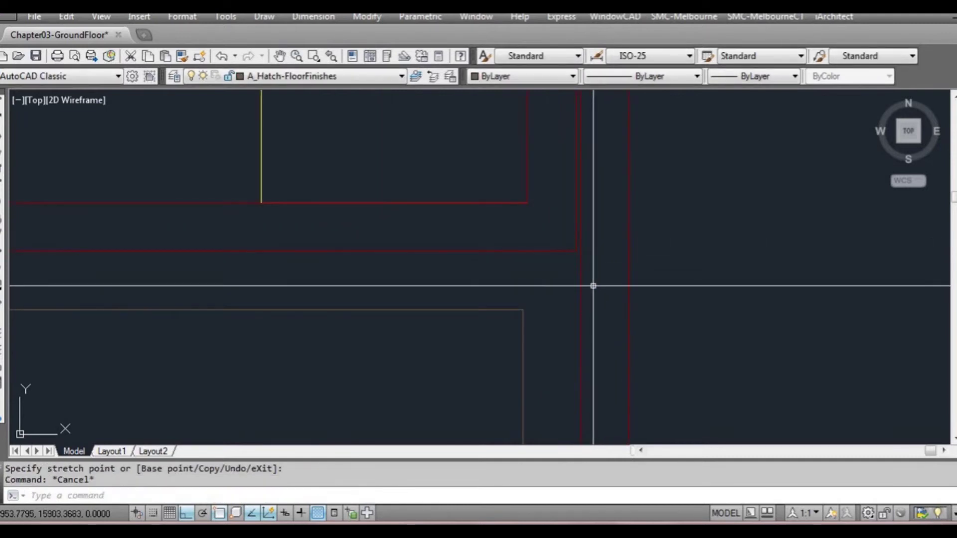
key("Return")
left_click(557, 252)
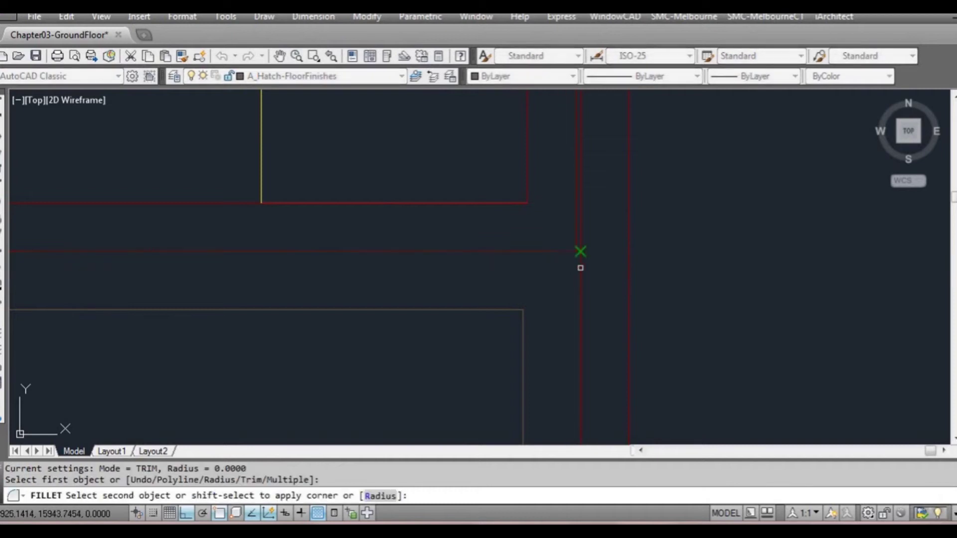
left_click(580, 268)
- Adjust the wall line end at the garage's southeast junction by grip stretching
scroll(591, 239, "up", 2)
left_click(590, 238)
left_click(562, 224)
left_click(562, 249)
left_click(562, 271)
key("Escape")
scroll(587, 298, "down", 4)
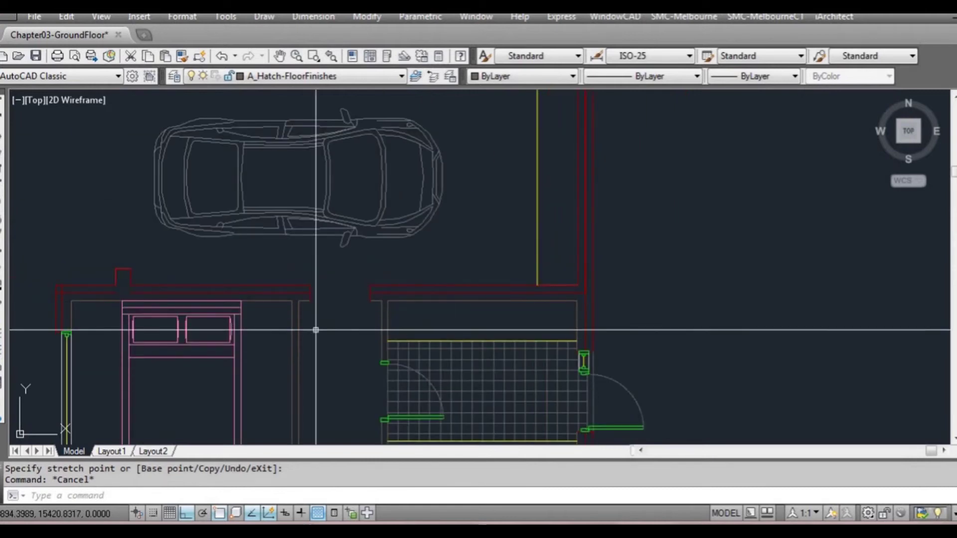
- Fillet the west offset line with the short offset segment at the north bedroom's northwest corner, radius 0
middle_click_drag(130, 310, 444, 292)
scroll(357, 276, "up", 5)
type("f")
key("Return")
left_click(410, 288)
- Erase the short offset segment west of the garage pier and fillet the west offset line to the longer horizontal one
left_click(526, 270)
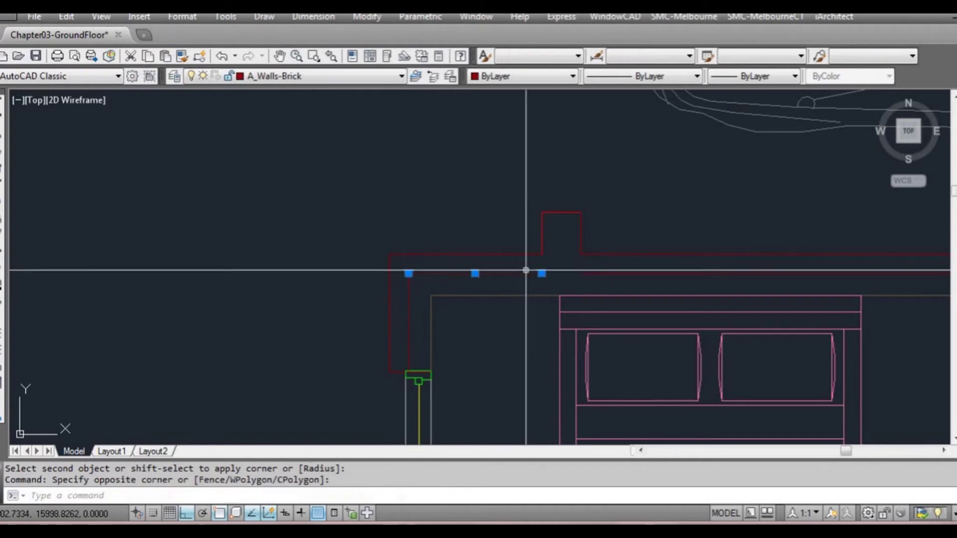
type("e")
key("Return")
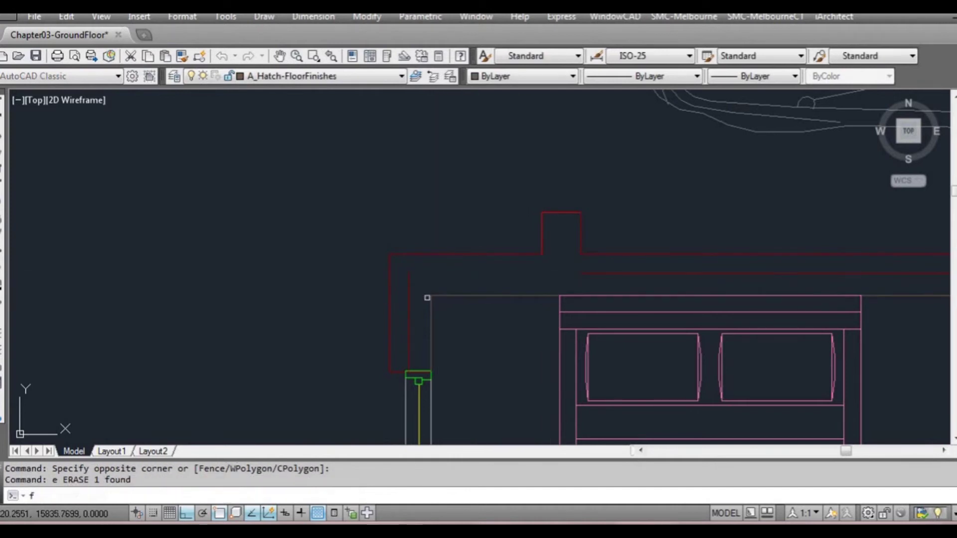
type("f")
key("Return")
left_click(600, 274)
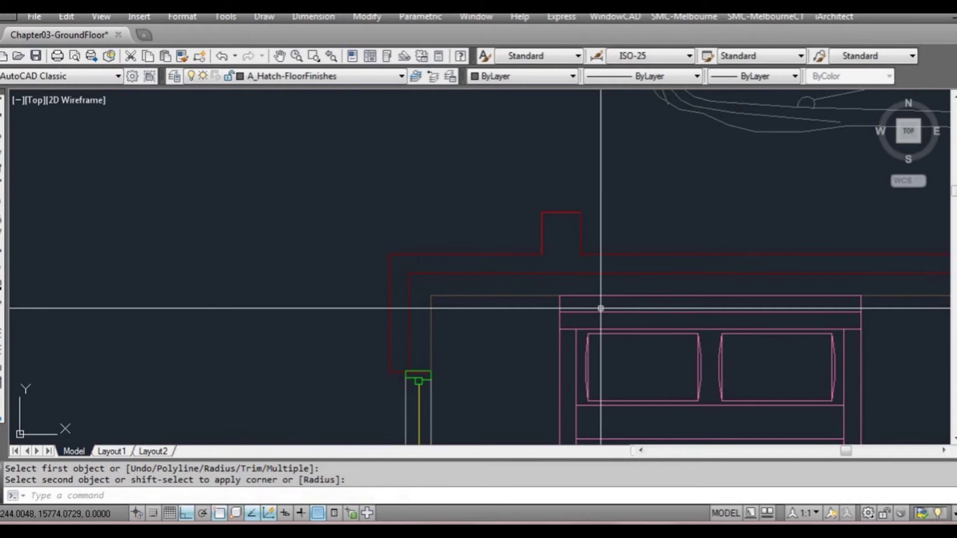
- Offset both side lines of the pier above the north bedroom inward by the current distance and end the offsetting
scroll(593, 307, "down", 5)
scroll(529, 274, "up", 6)
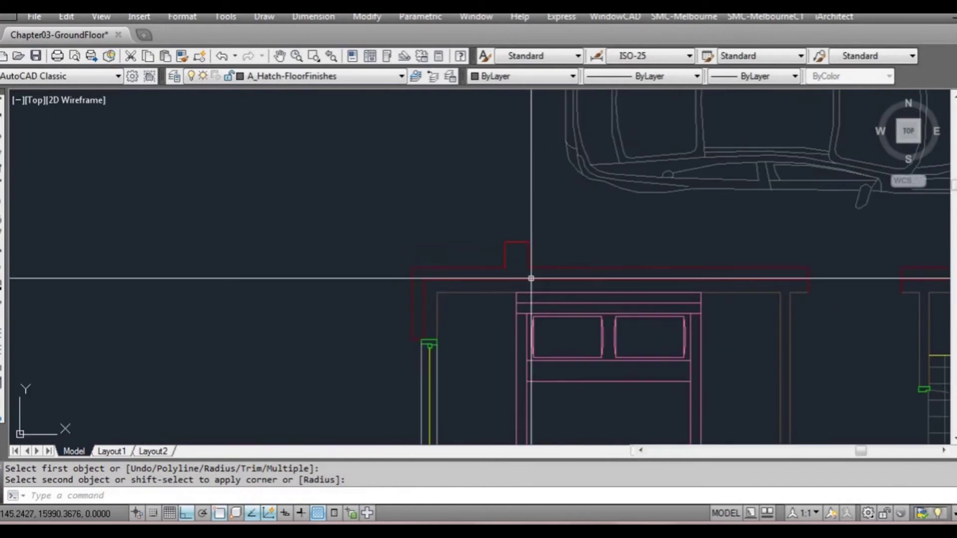
type("o")
key("Return")
key("Return")
left_click(482, 252)
left_click(538, 252)
left_click(538, 251)
left_click(498, 250)
key("Escape")
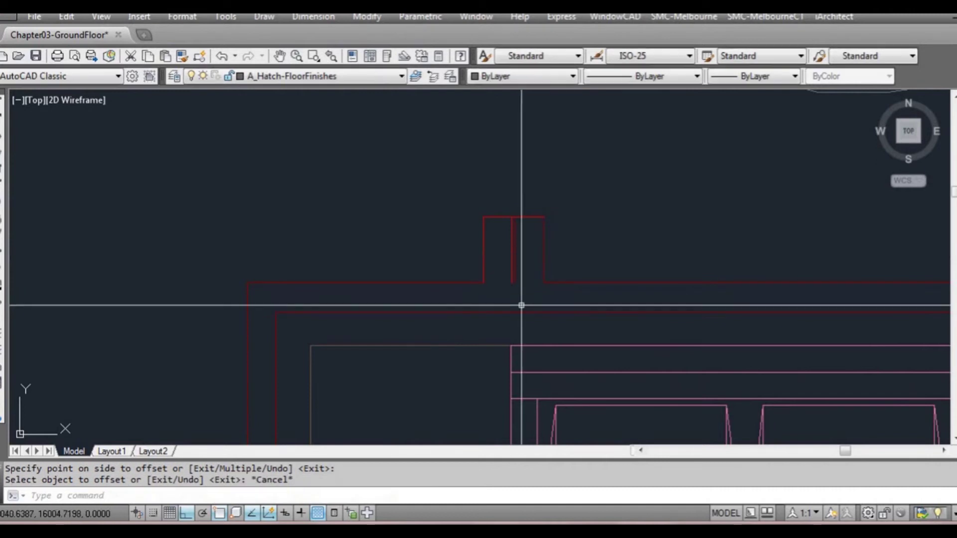
- Extend the two offset lines inside the pier down to the inner brick line of the wall
scroll(520, 304, "up", 2)
type("ex")
key("Return")
left_click(559, 329)
left_click(527, 276)
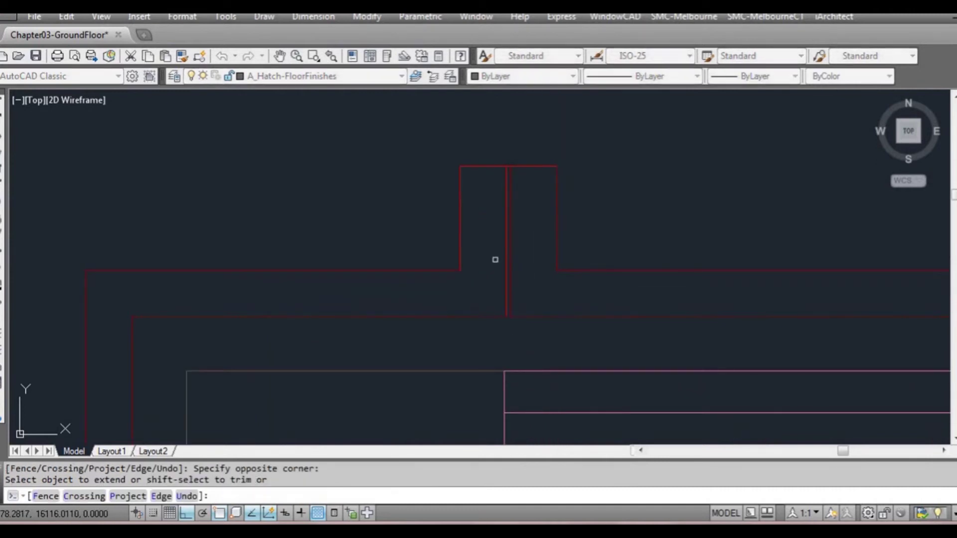
key("Escape")
scroll(517, 324, "up", 2)
type("tr")
key("Return")
left_click(545, 288)
left_click(489, 330)
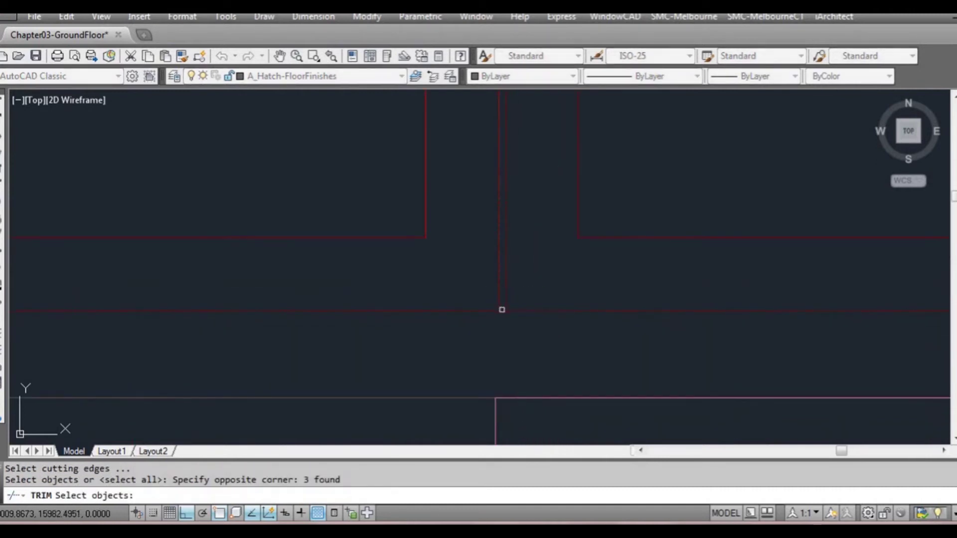
key("Escape")
scroll(545, 309, "down", 2)
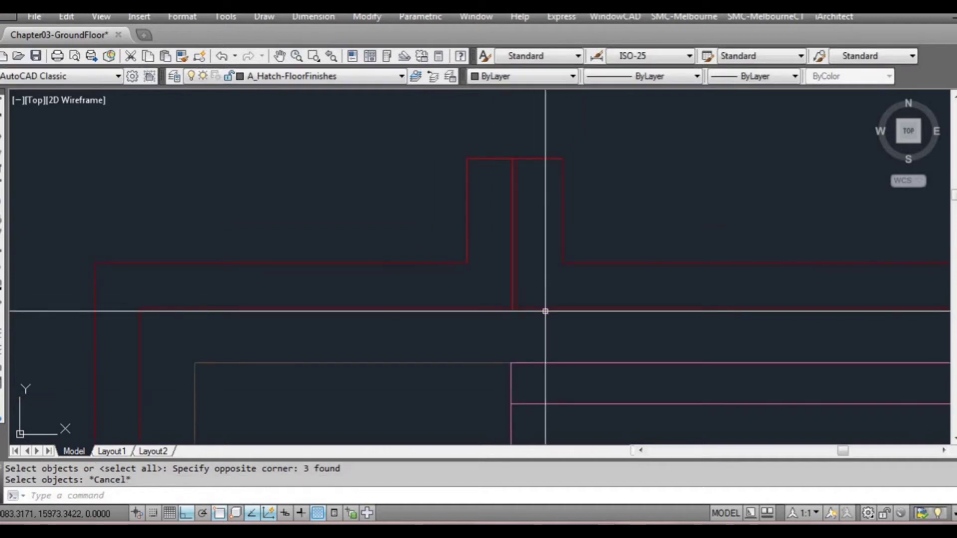
- Draw a short horizontal line across the pier's two offset lines, level with the outer wall face
type("l")
key("Return")
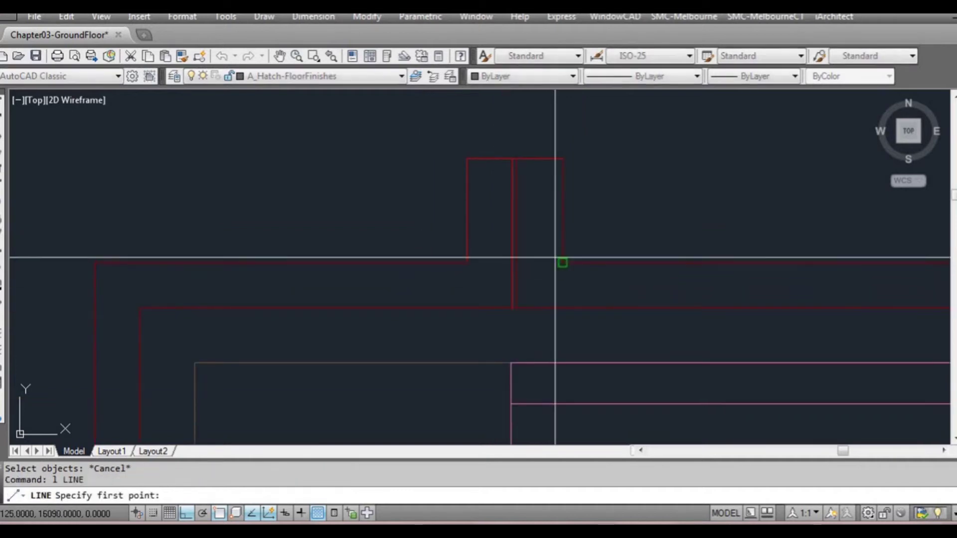
left_click(516, 263)
key("Escape")
- Trim the pier's offset lines below the short closing line at the outer wall face
scroll(522, 271, "up", 2)
type("tr")
key("Return")
left_click(533, 274)
left_click(499, 245)
key("Return")
left_click(509, 279)
key("Escape")
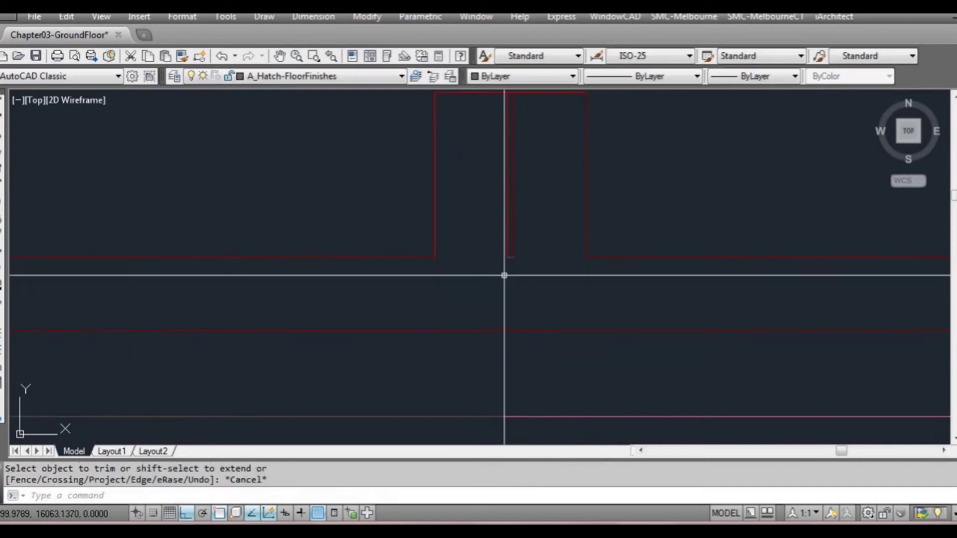
- Match the short closing line in the pier to the properties of the adjacent brick wall line
type("ma")
key("Return")
left_click(511, 233)
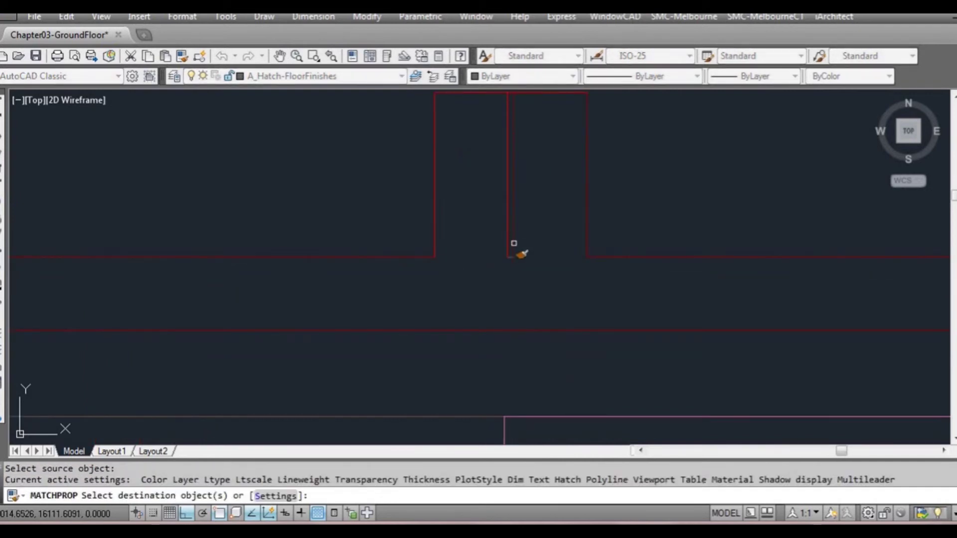
left_click(511, 259)
key("Escape")
- Fillet the offset lines inside the wall at the garage's northwest corner with radius 0
scroll(518, 293, "down", 4)
middle_click_drag(544, 264, 518, 358)
middle_click_drag(533, 218, 521, 322)
scroll(521, 328, "down", 2)
key("Escape")
scroll(476, 179, "up", 5)
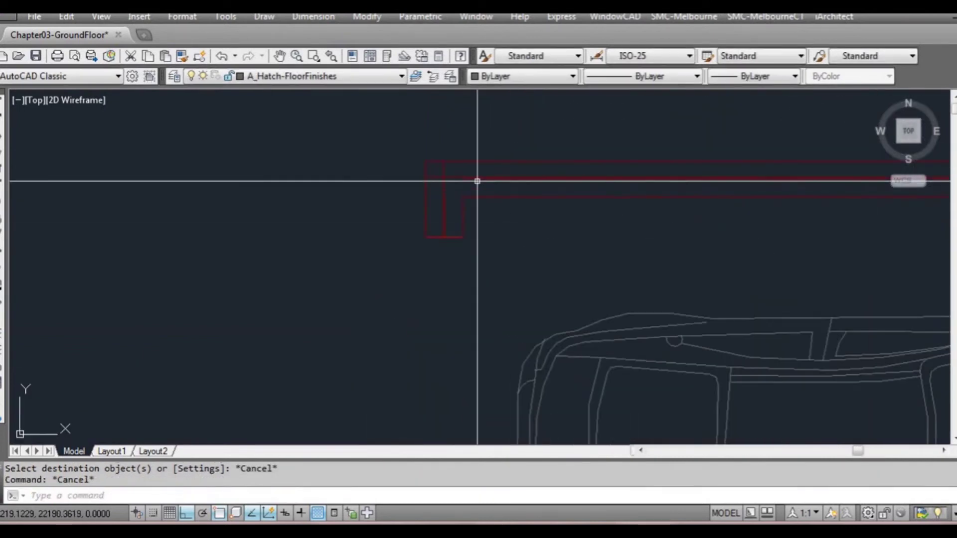
type("f")
key("Return")
left_click(444, 162)
key("Return")
left_click(436, 213)
left_click(487, 166)
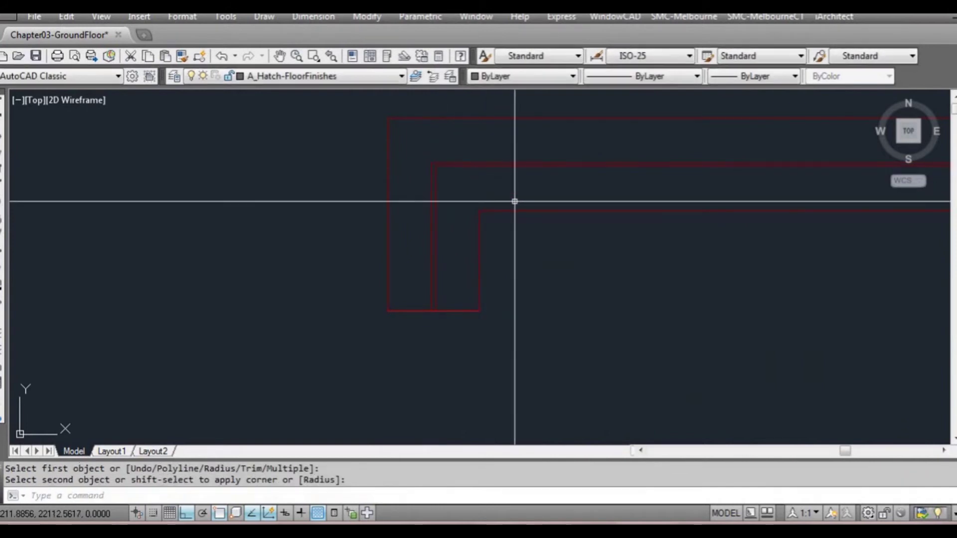
- Fillet both pairs of offset lines at the garage's northeast wall corner with radius 0
scroll(526, 245, "down", 6)
scroll(687, 257, "up", 4)
key("Return")
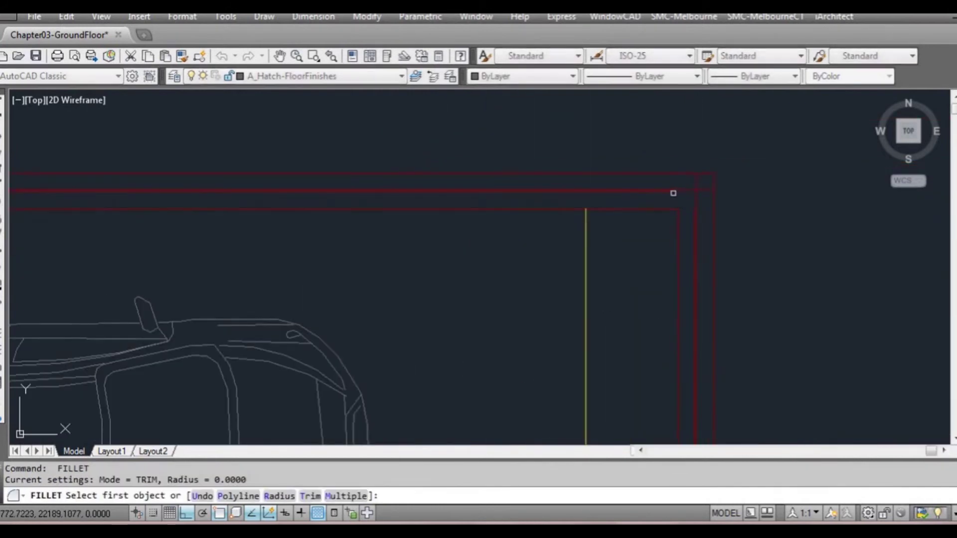
left_click(674, 191)
left_click(695, 212)
key("Return")
scroll(694, 200, "up", 4)
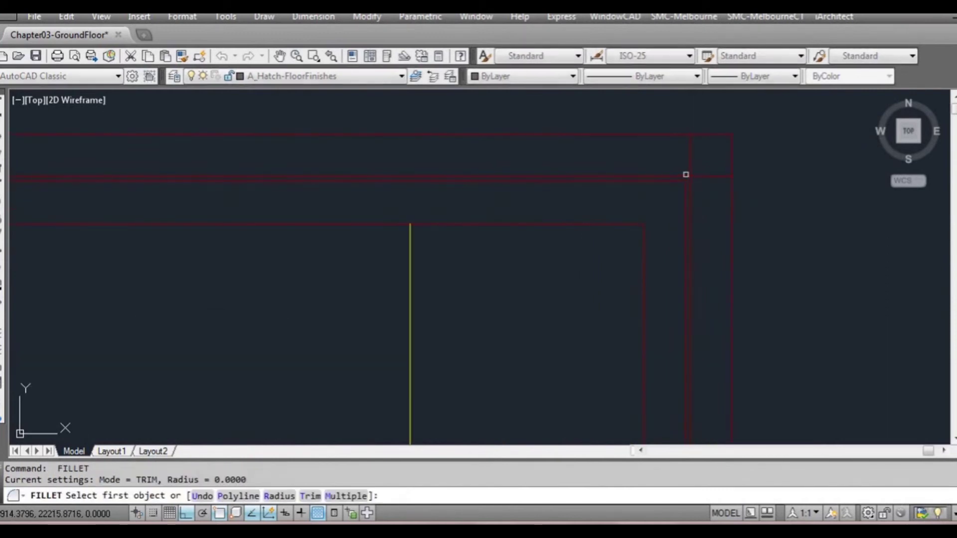
left_click(684, 176)
left_click(690, 185)
- Fillet the offset lines at the wall corner west of the entry door, below the second bedroom, with radius 0
scroll(665, 239, "down", 8)
middle_click_drag(412, 359, 513, 203)
middle_click_drag(449, 343, 461, 302)
scroll(451, 302, "up", 2)
middle_click_drag(449, 380, 454, 224)
scroll(454, 224, "down", 3)
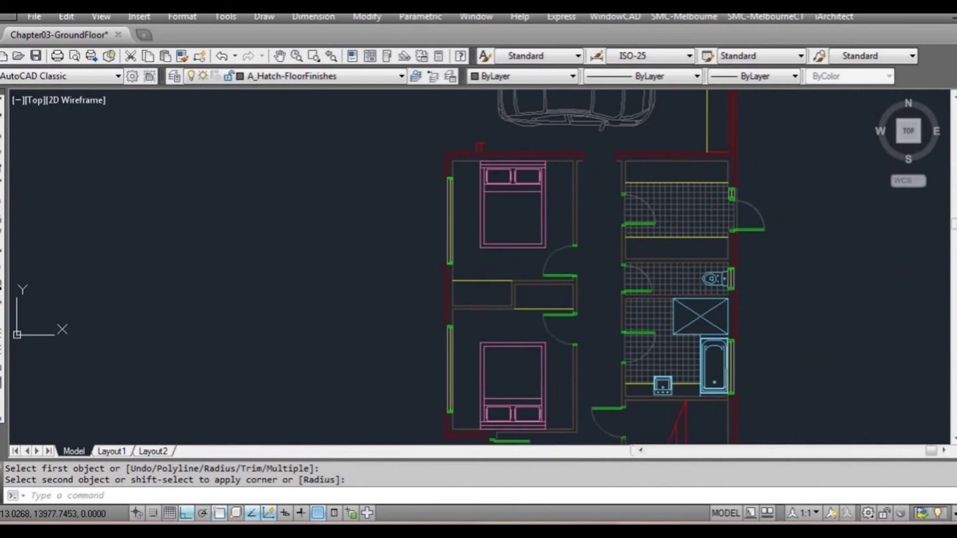
middle_click_drag(448, 269, 453, 237)
middle_click_drag(461, 399, 451, 312)
scroll(450, 312, "up", 5)
key("Return")
scroll(450, 312, "up", 2)
left_click(431, 321)
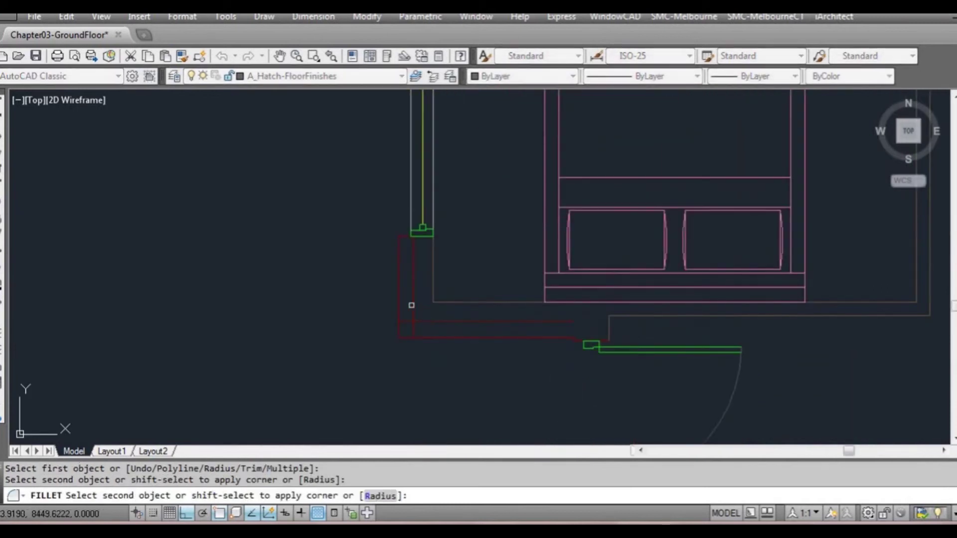
left_click(414, 301)
- Fillet the horizontal offset line beside the entry door frame with its short return, radius 0
middle_click_drag(585, 330, 510, 284)
scroll(511, 284, "up", 6)
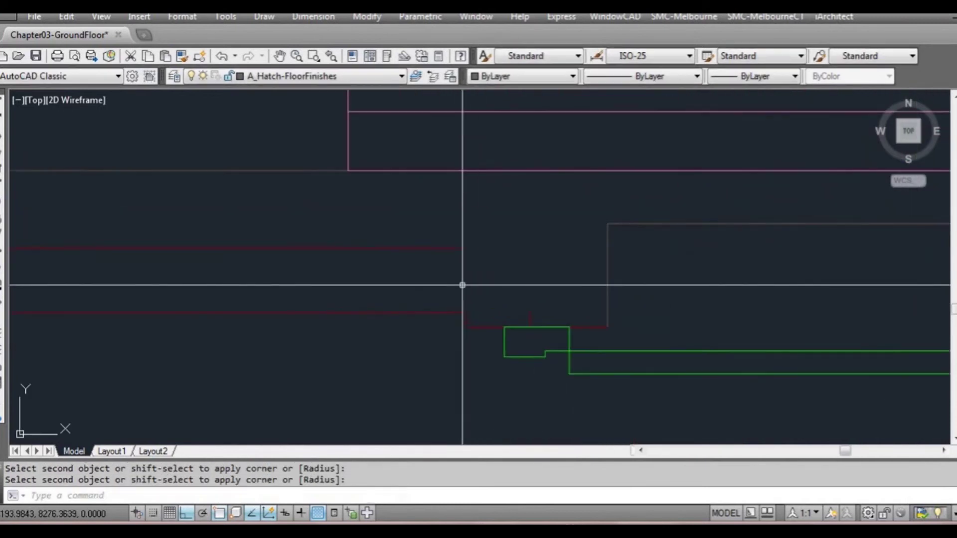
key("Return")
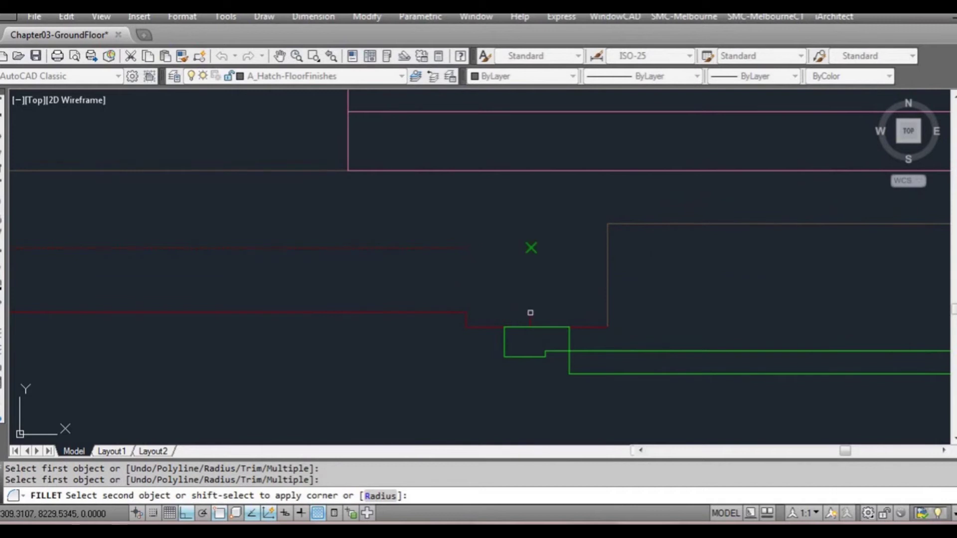
left_click(530, 313)
- Fillet the horizontal offset line south of the entry sidelight with its short return and with the west wall's offset line
scroll(529, 271, "down", 3)
scroll(519, 237, "up", 5)
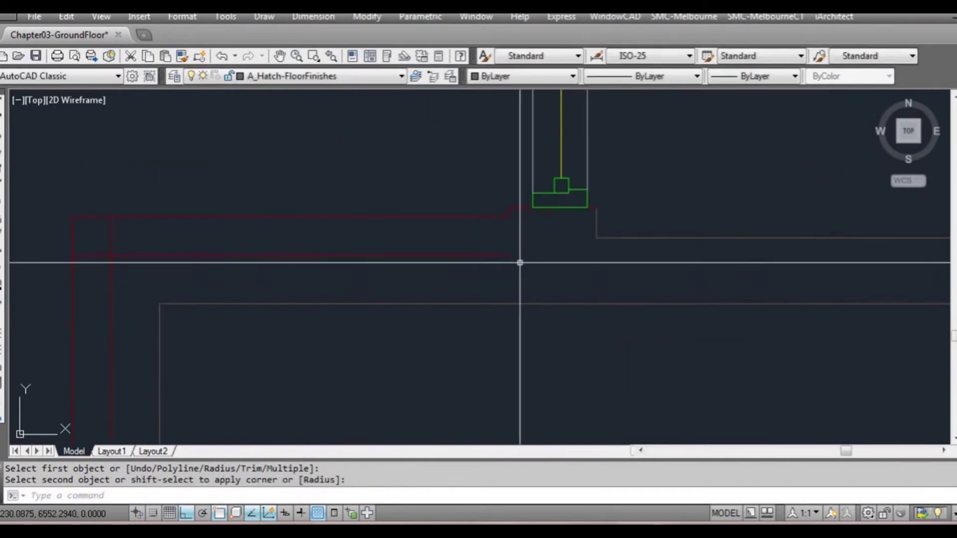
key("Return")
left_click(504, 257)
left_click(550, 216)
key("Return")
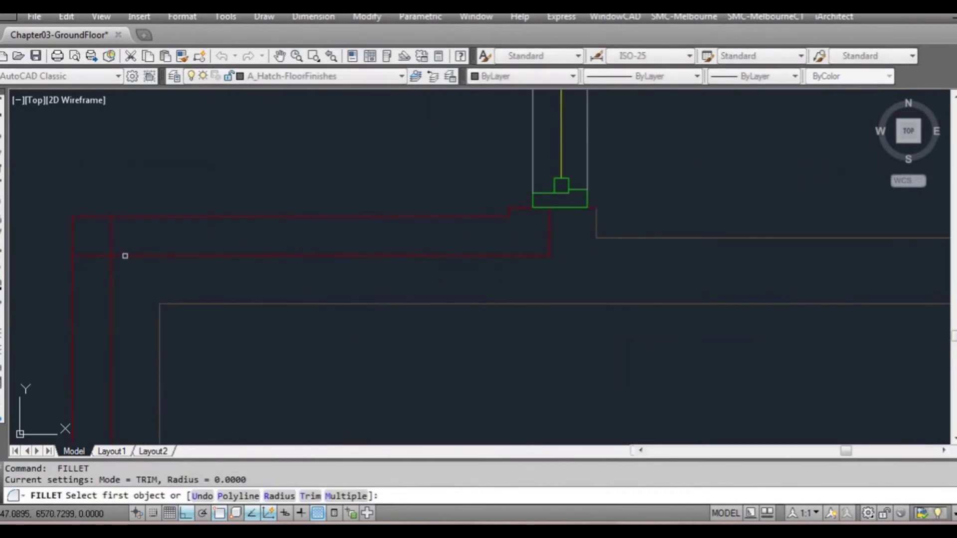
left_click(124, 256)
left_click(112, 272)
- Start a new hatch for the brick walls and set its predefined pattern to ANSI32
scroll(346, 233, "down", 4)
middle_click_drag(376, 352, 368, 214)
middle_click_drag(391, 320, 384, 257)
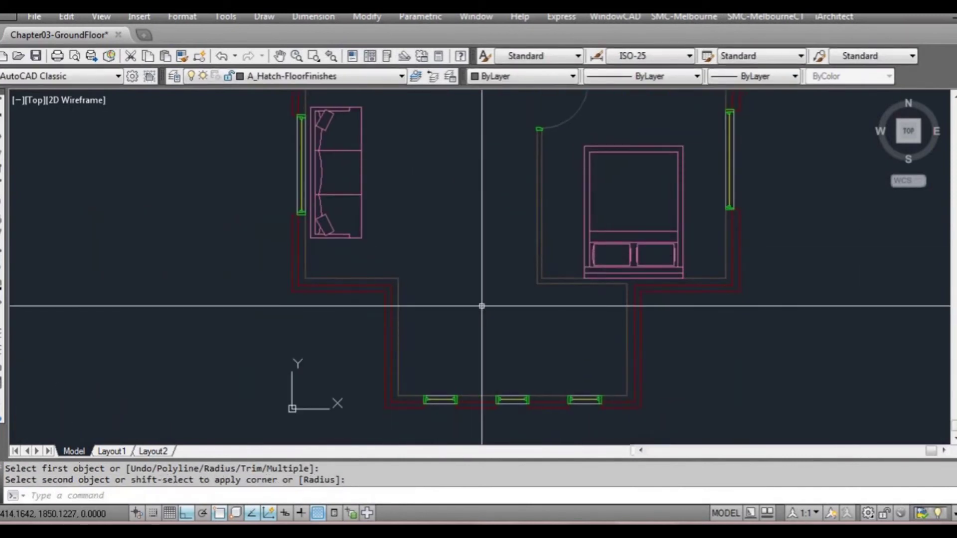
middle_click_drag(570, 250, 556, 266)
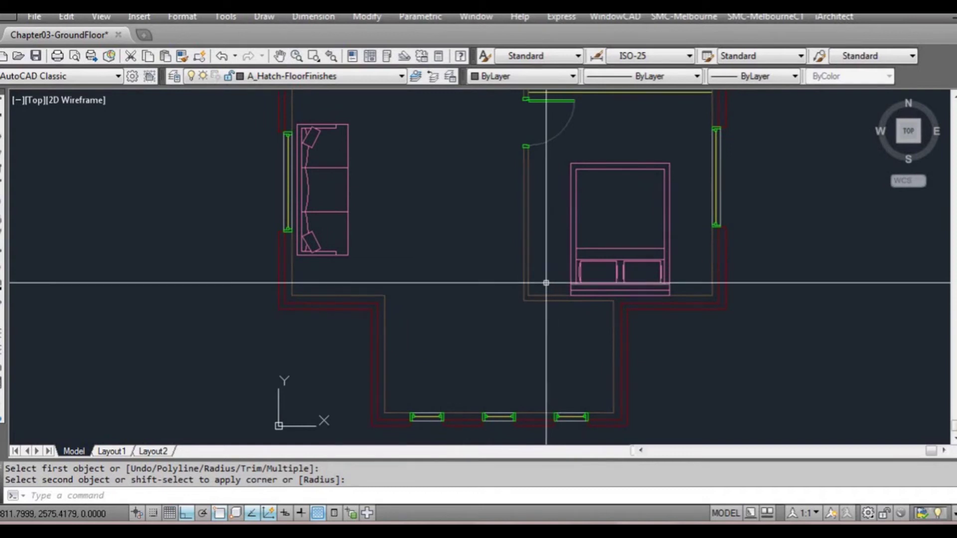
type("h")
key("Return")
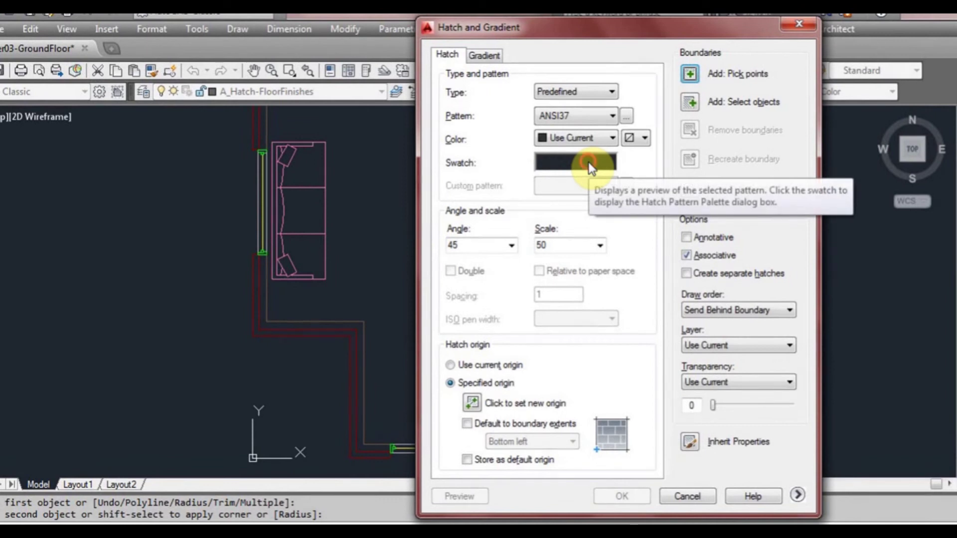
left_click(589, 166)
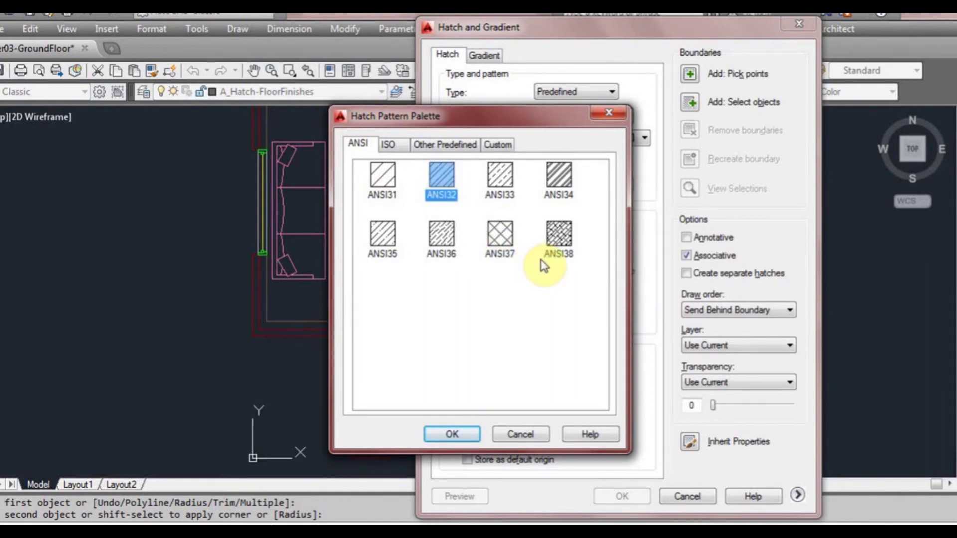
left_click(468, 433)
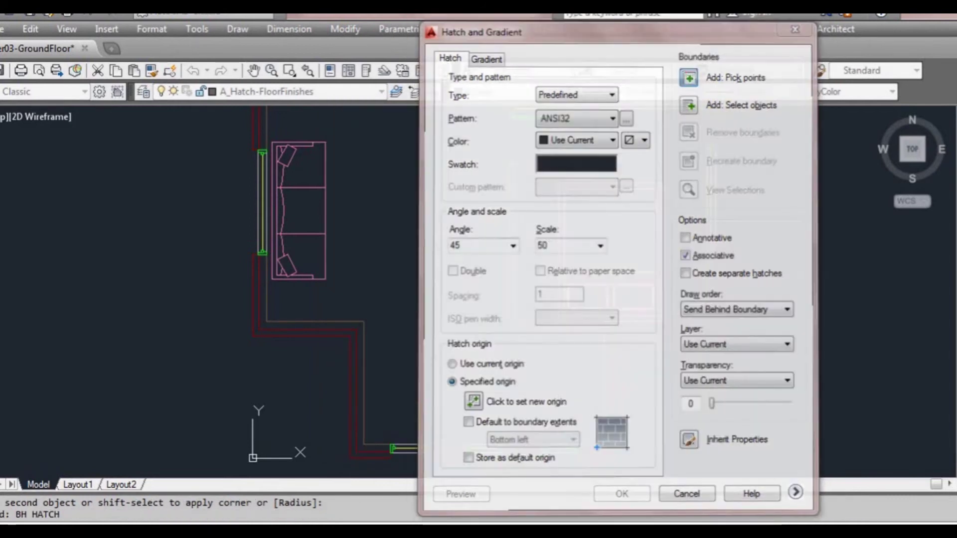
- Try to hatch the brick wall south of the sofa with ANSI32 at angle 45 and scale 50
left_click(695, 77)
left_click(337, 331)
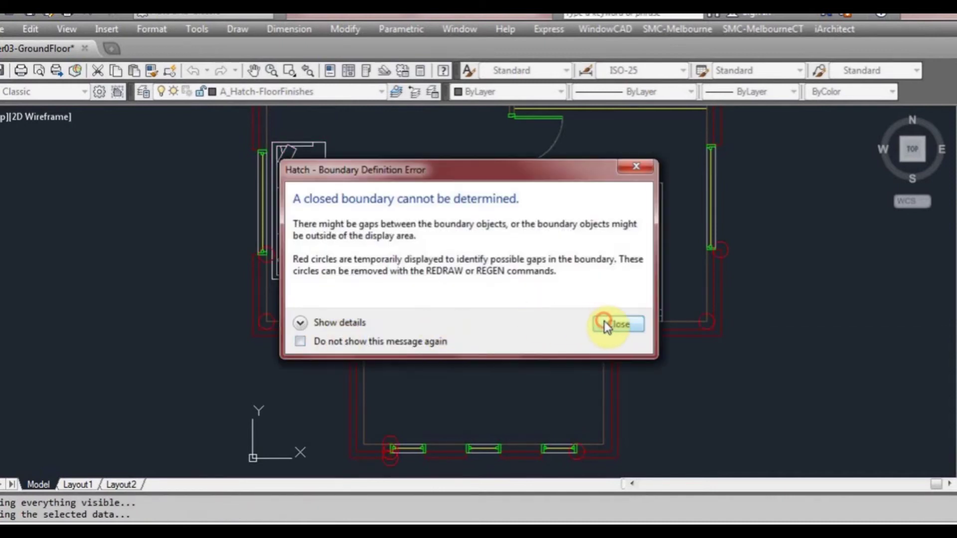
left_click(605, 324)
scroll(269, 339, "up", 5)
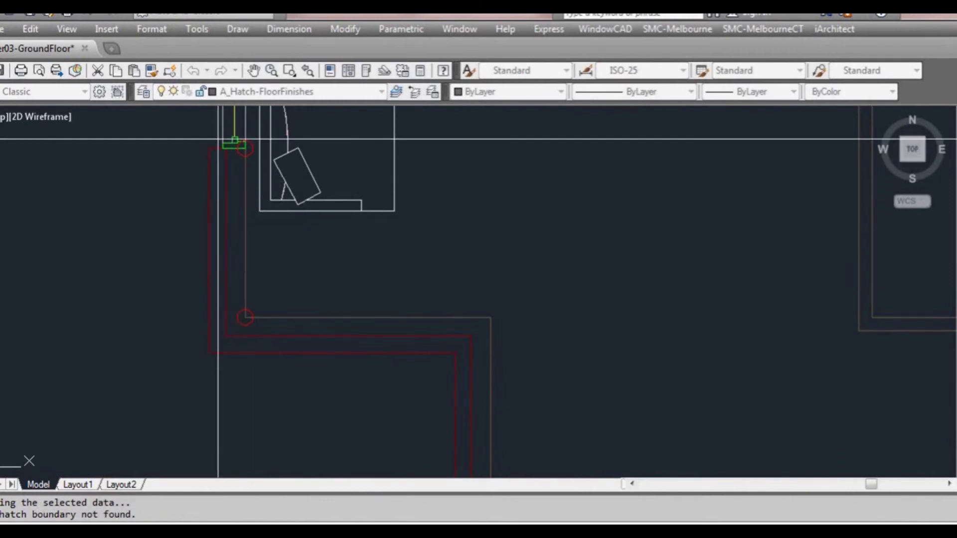
scroll(219, 139, "up", 2)
key("Escape")
key("Escape")
scroll(427, 304, "down", 4)
key("Escape")
mouse_move(427, 365)
middle_mouse_down()
mouse_move(386, 213)
mouse_move(364, 243)
middle_mouse_up()
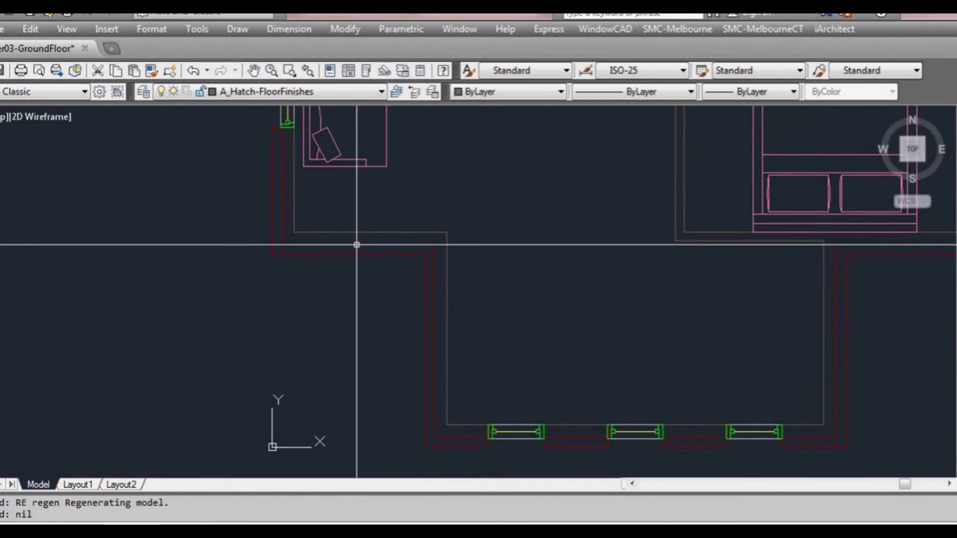
middle_click_drag(470, 394, 465, 400)
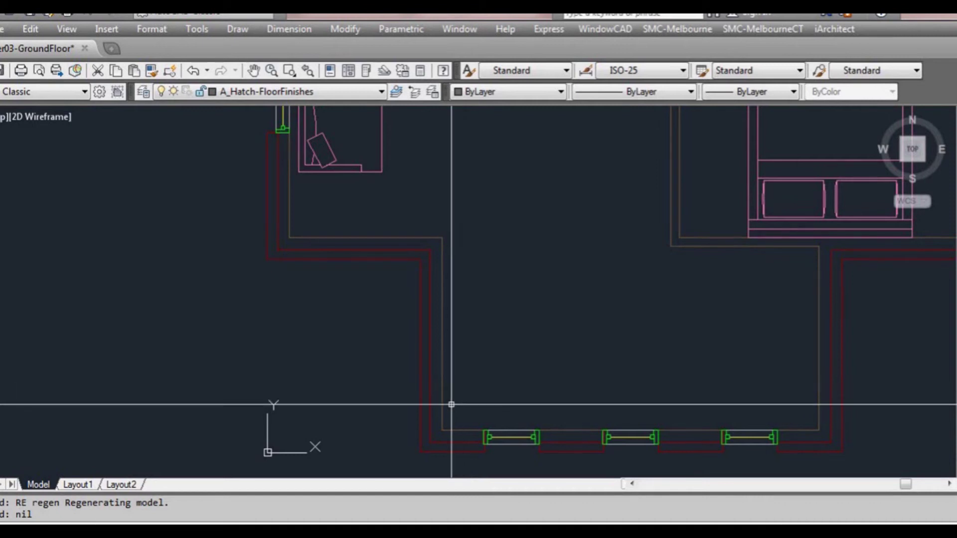
- Try a new ANSI37 hatch at angle 0 and scale 50 in the brick wall's stepped southwest corner
type("h")
key("Return")
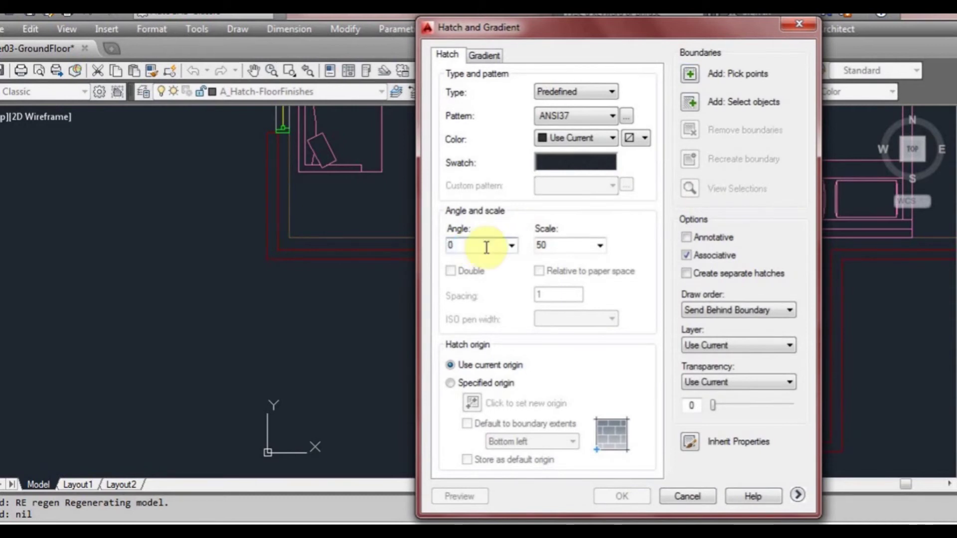
left_click(691, 77)
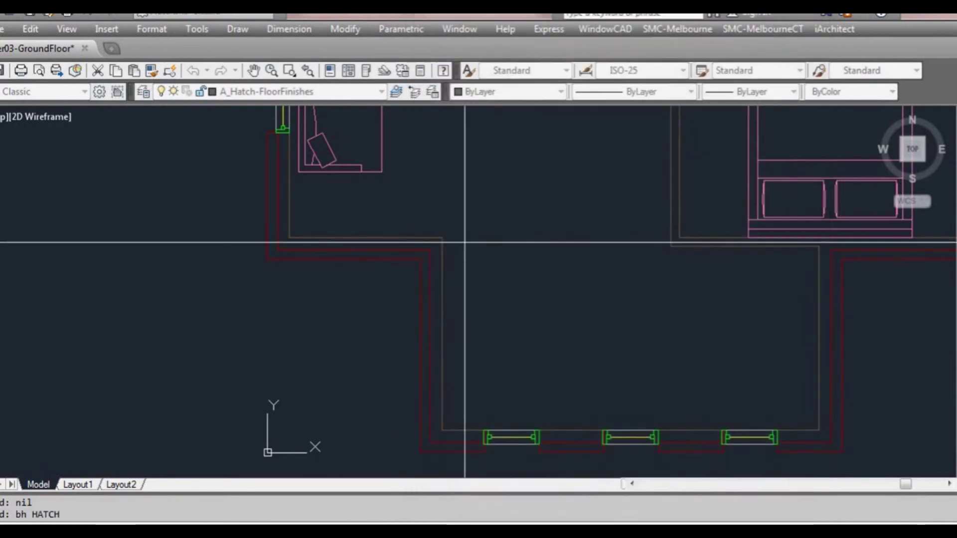
left_click(426, 255)
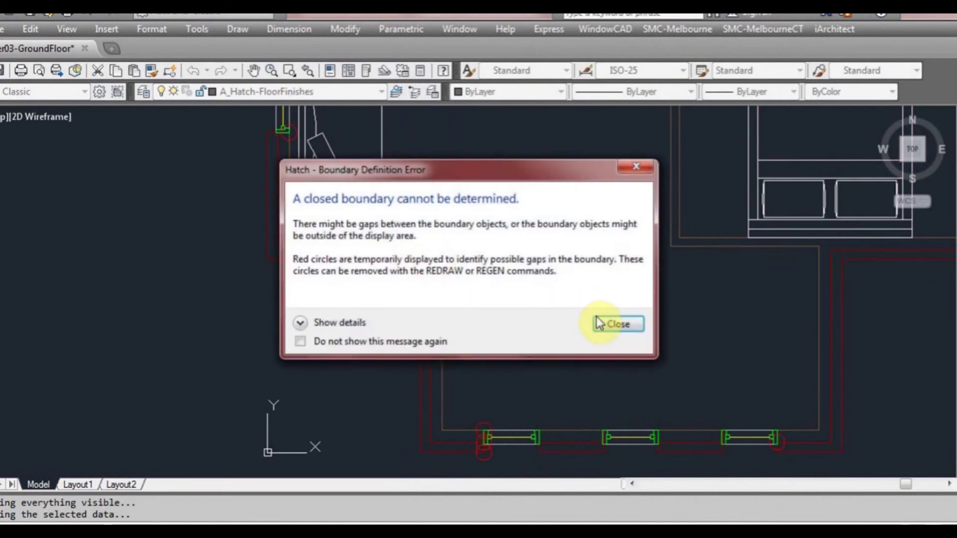
left_click(618, 324)
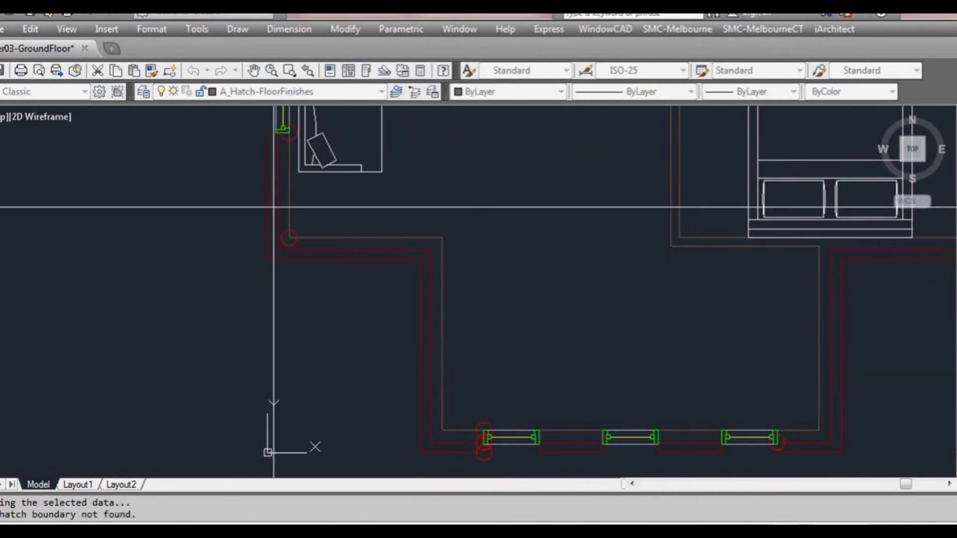
- Hatch the wall cavity between the sofa's window and the first south window with ANSI37
scroll(282, 150, "up", 5)
scroll(342, 257, "down", 5)
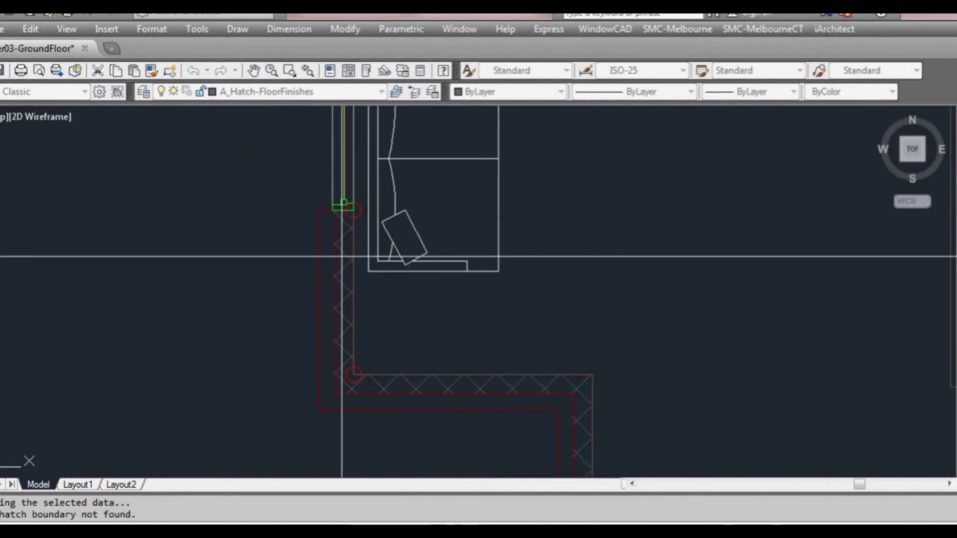
scroll(370, 258, "down", 4)
key("Return")
left_click(623, 496)
scroll(362, 236, "up", 4)
scroll(359, 234, "up", 4)
key("Escape")
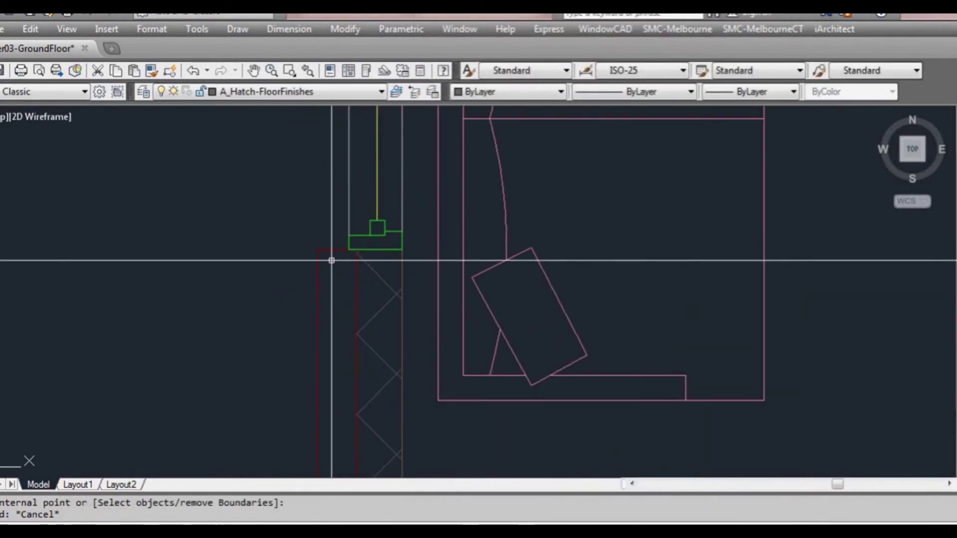
- Fillet the inner brick line with its short returns at the sofa's window and the first south window, radius 0
type("f")
key("Return")
left_click(356, 272)
scroll(427, 387, "down", 4)
scroll(395, 327, "up", 5)
key("space")
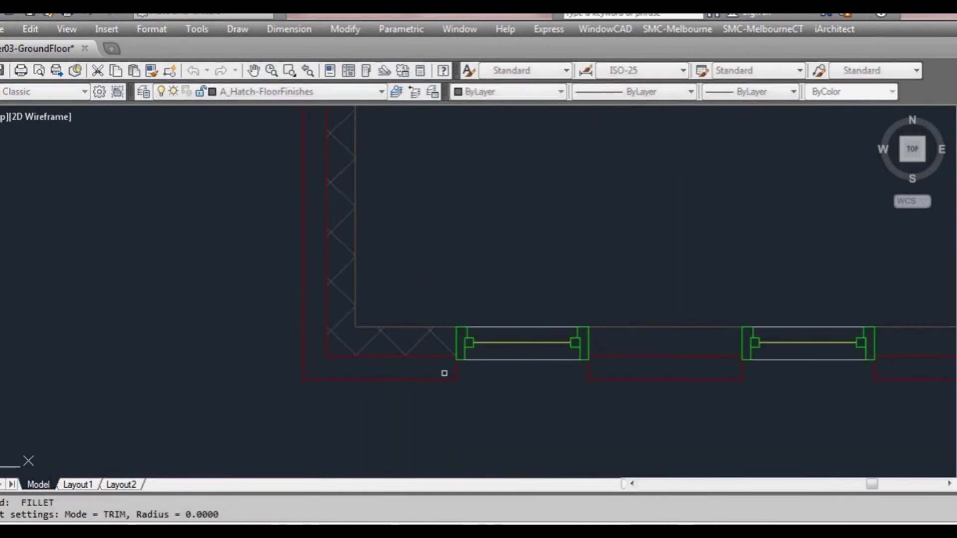
left_click(454, 369)
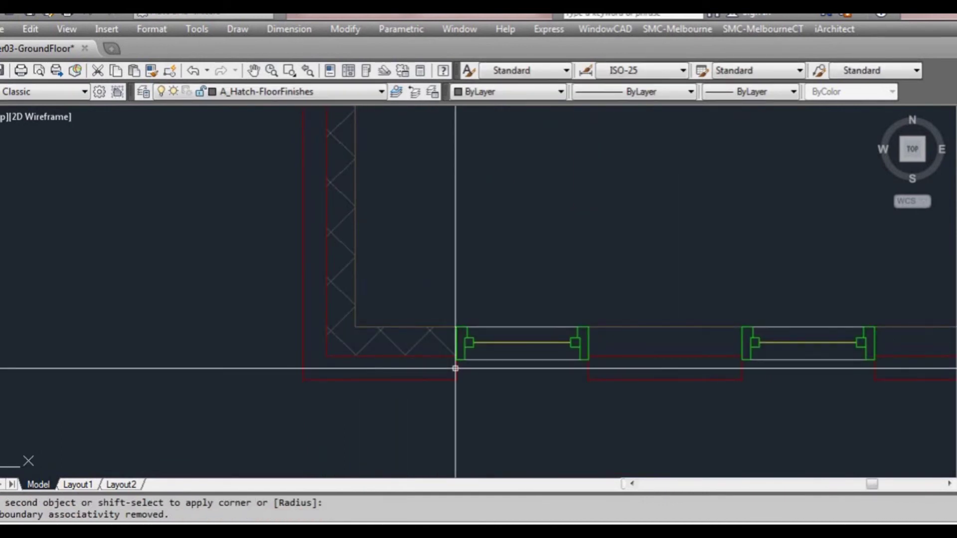
- Erase the ANSI37 hatch from the wall cavity
scroll(439, 357, "down", 5)
type("e")
key("Return")
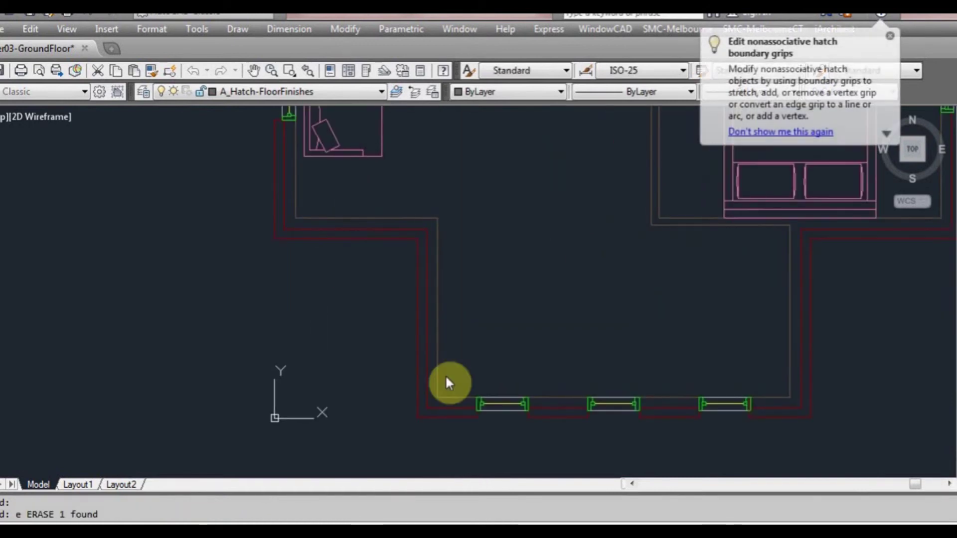
- Hatch the brick wall from the sofa's window to the first south window with ANSI37 at angle 0 and scale 50
type("bh")
key("Return")
left_click(692, 72)
key("Return")
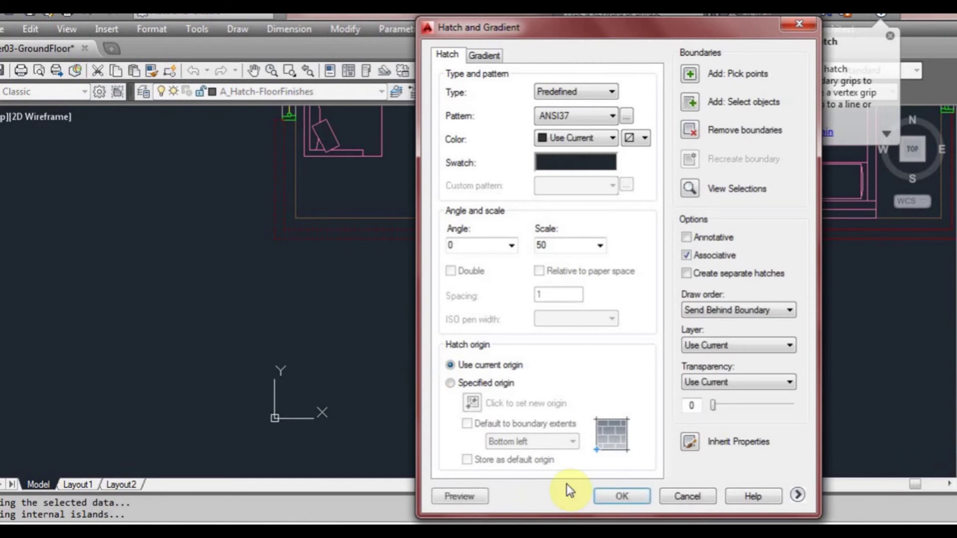
left_click(620, 497)
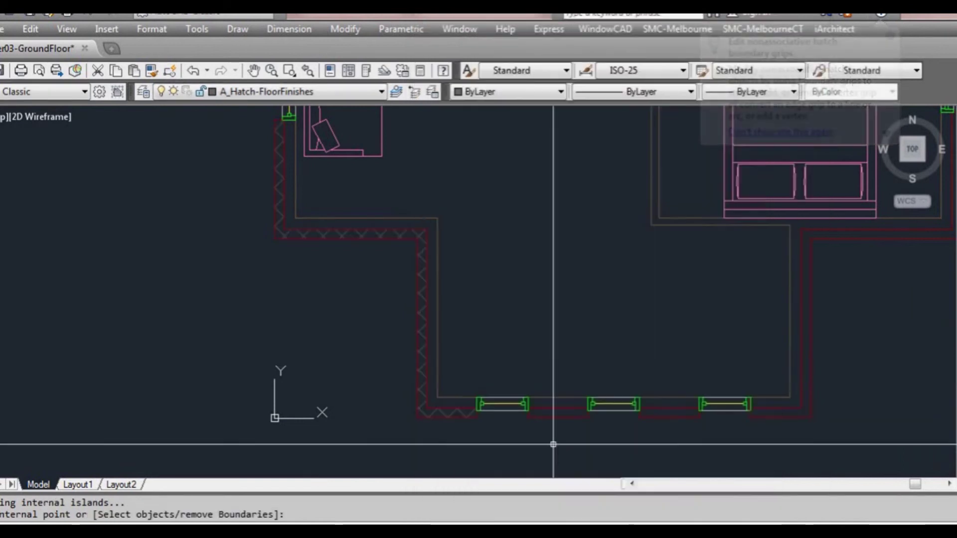
- Change the pattern of the new brick wall hatch to ANSI32
right_click(436, 414)
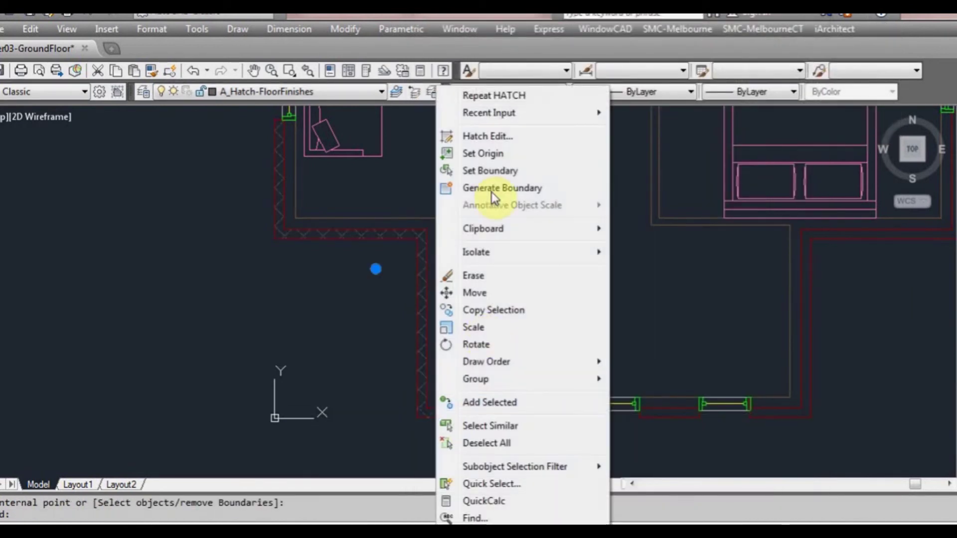
left_click(488, 136)
left_click(574, 159)
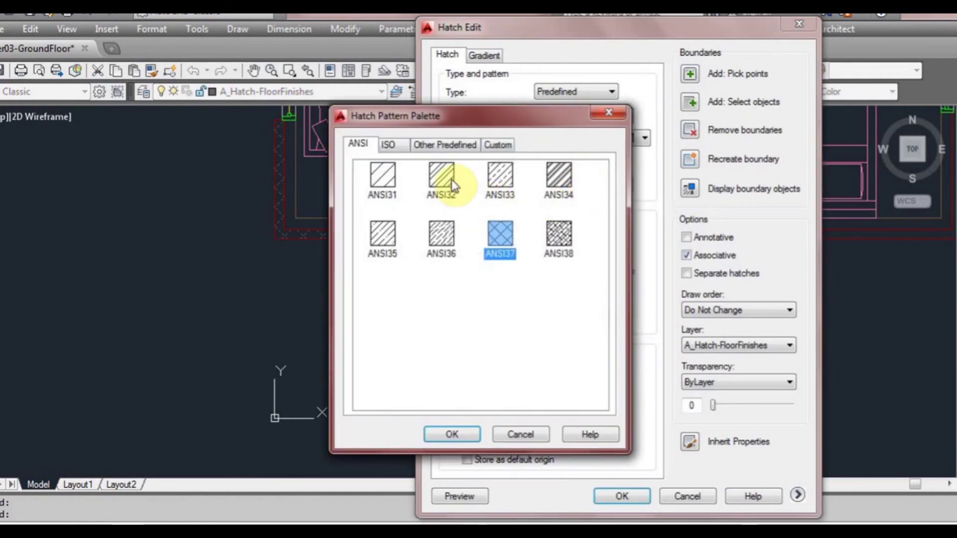
left_click(452, 434)
left_click(621, 497)
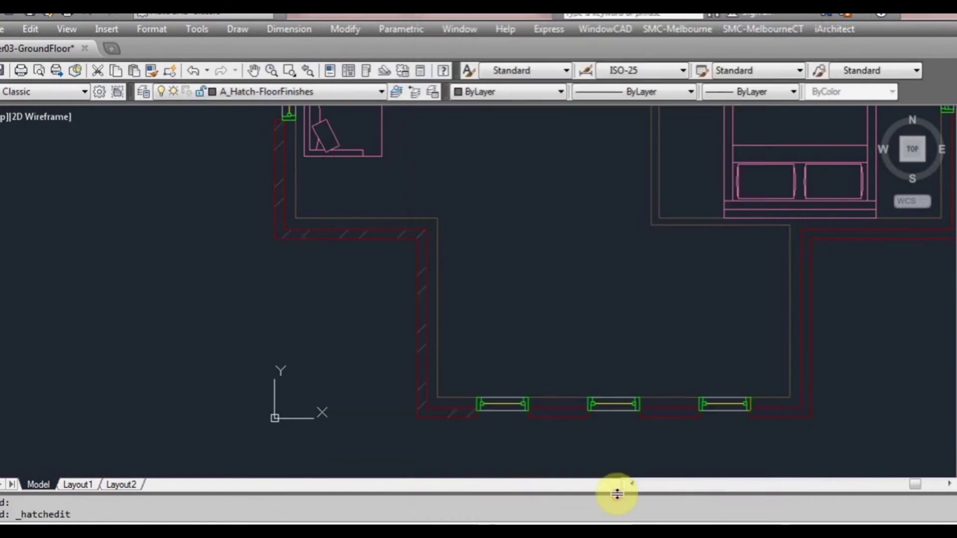
- Try to hatch the brick panel between the first and second south windows with ANSI37 at scale 50
middle_click_drag(432, 302, 434, 330)
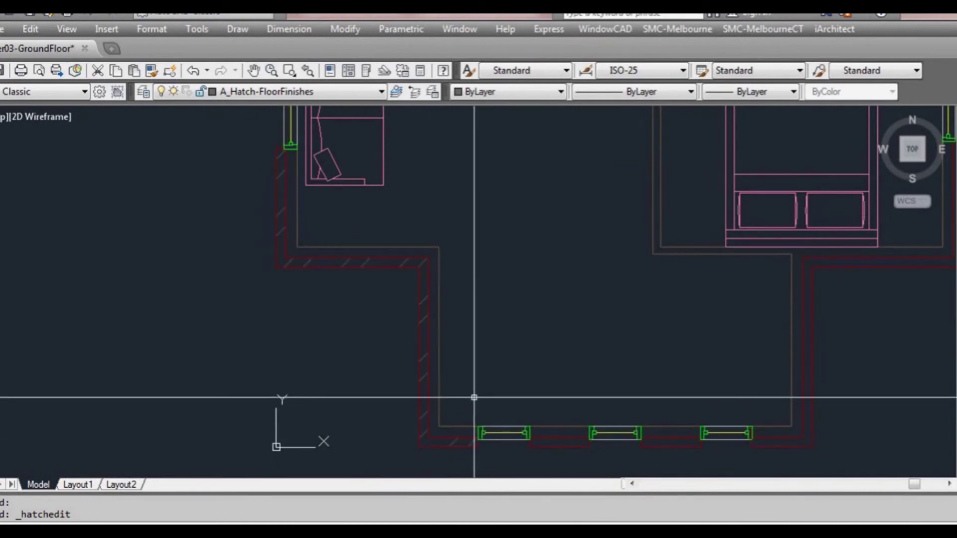
middle_click_drag(619, 329, 438, 293)
middle_click_drag(424, 391, 418, 391)
left_click(415, 392)
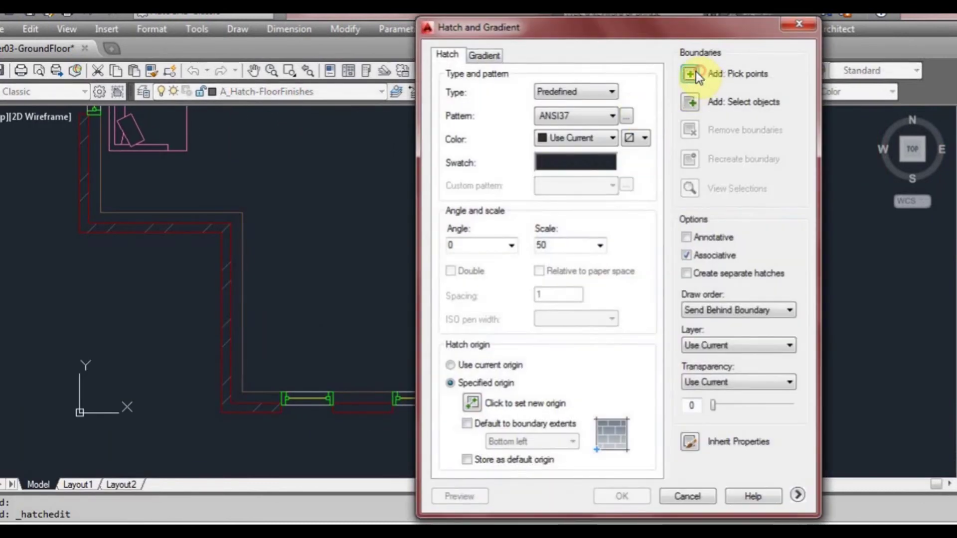
left_click(694, 74)
left_click(378, 412)
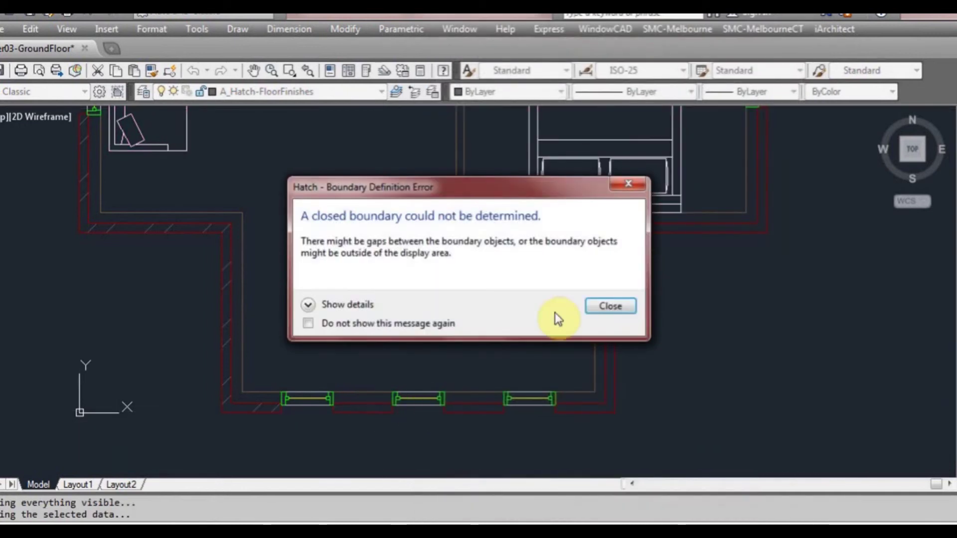
left_click(611, 305)
left_click(393, 407)
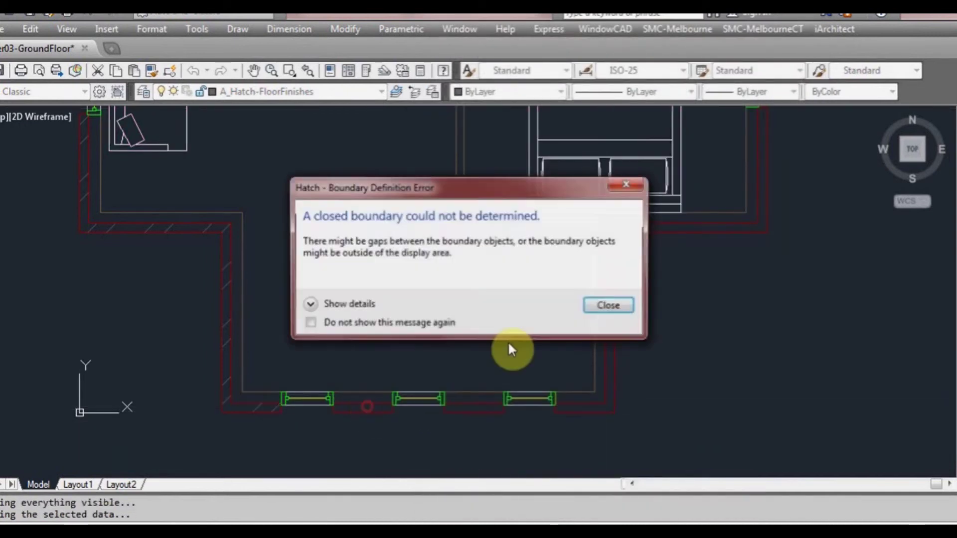
left_click(613, 309)
key("Escape")
key("Escape")
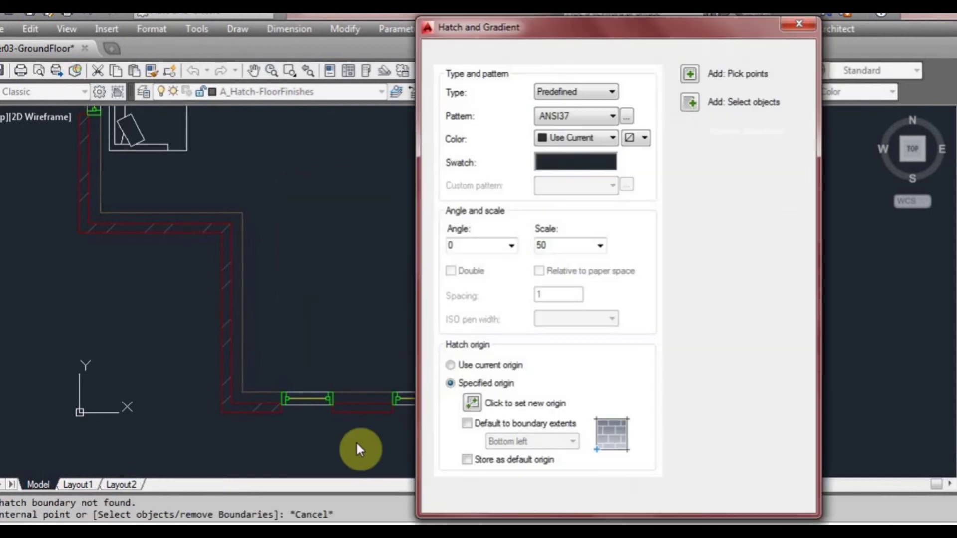
- Fillet the inner brick line with the short returns at both ends of the panel between the first and second south windows, radius 0
scroll(339, 412, "up", 5)
left_click(315, 418)
scroll(327, 419, "up", 2)
scroll(327, 418, "up", 5)
scroll(339, 379, "down", 3)
key("Escape")
scroll(351, 379, "down", 3)
middle_click_drag(373, 396, 316, 391)
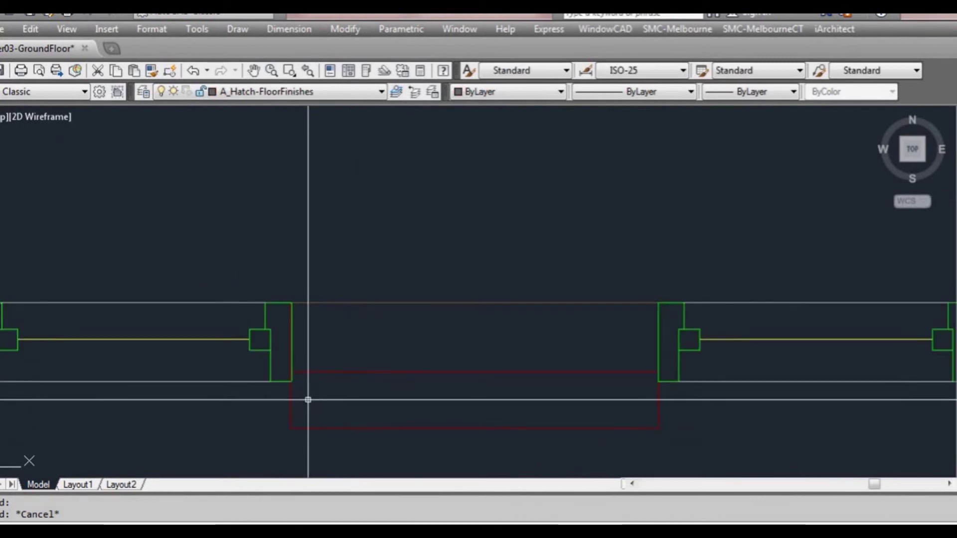
type("f")
key("Return")
left_click(376, 372)
key("Return")
left_click(603, 371)
left_click(657, 409)
- Fillet both inner corners of the brick panel between the second and third south windows with radius 0
scroll(658, 409, "down", 3)
middle_click_drag(500, 379, 405, 369)
left_click(405, 368)
key("Return")
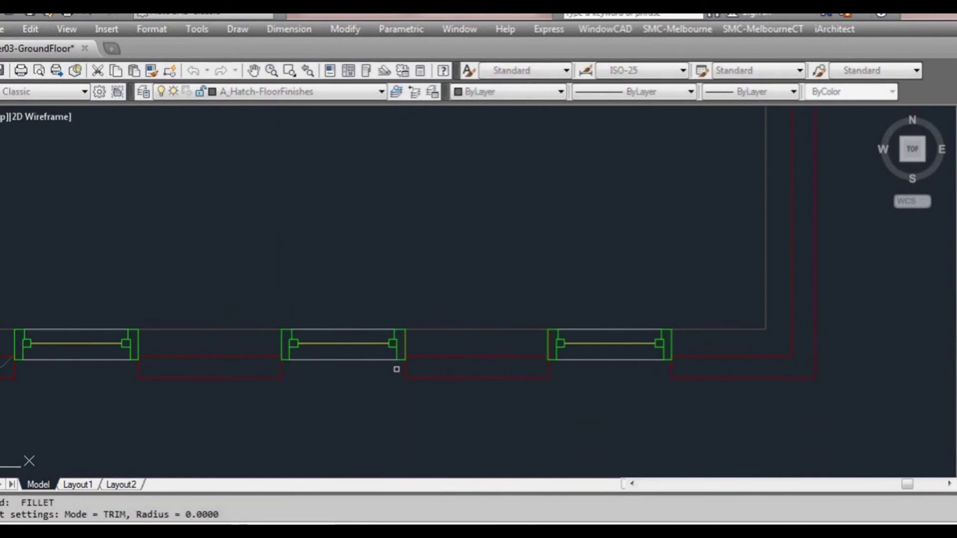
left_click(448, 357)
key("Return")
left_click(516, 356)
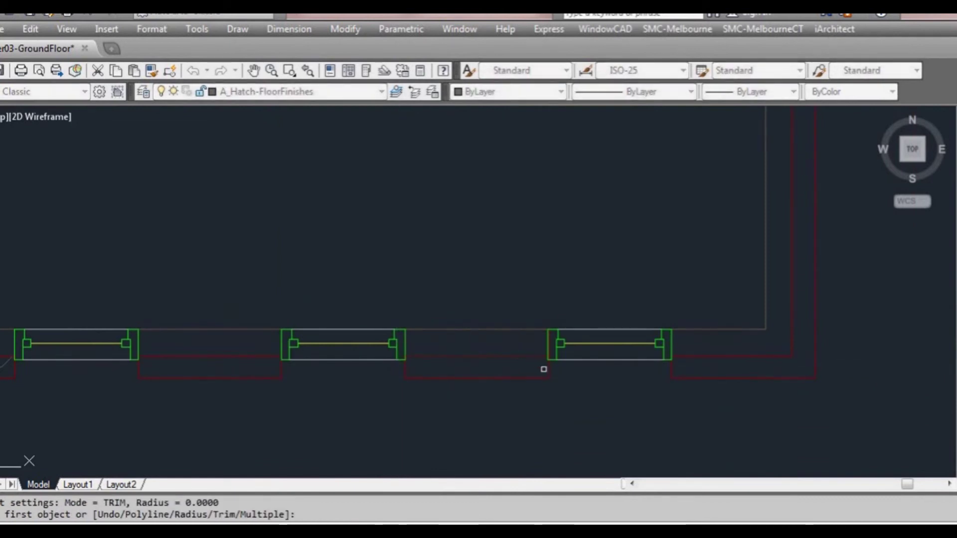
left_click(547, 368)
- Fillet the short return east of the third south window with the inner brick line, radius 0
middle_click_drag(640, 380, 539, 389)
key("Return")
left_click(571, 383)
key("Return")
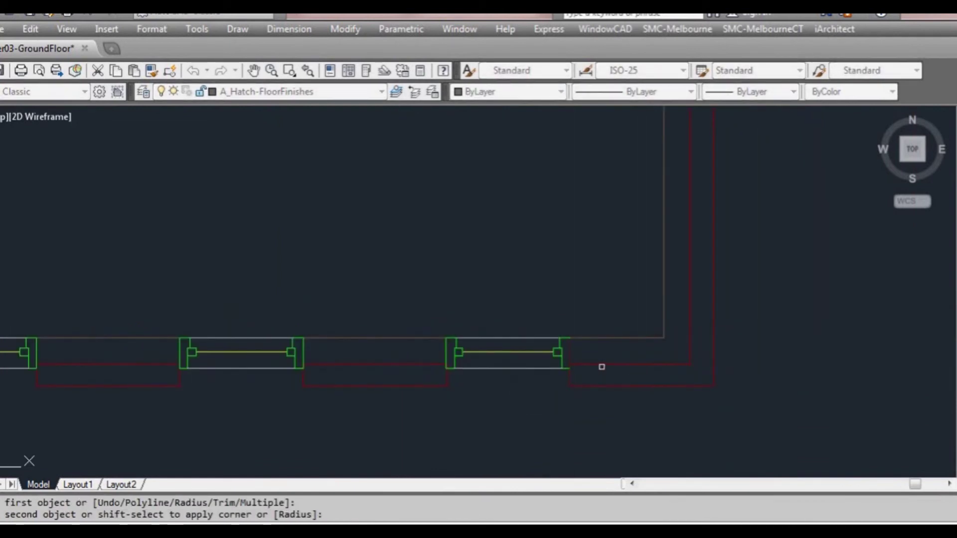
left_click(602, 365)
- Fillet the east wall's inner brick line with the short return at the south end of the bedroom window, radius 0
scroll(630, 241, "down", 2)
middle_click_drag(629, 241, 330, 523)
scroll(550, 335, "down", 2)
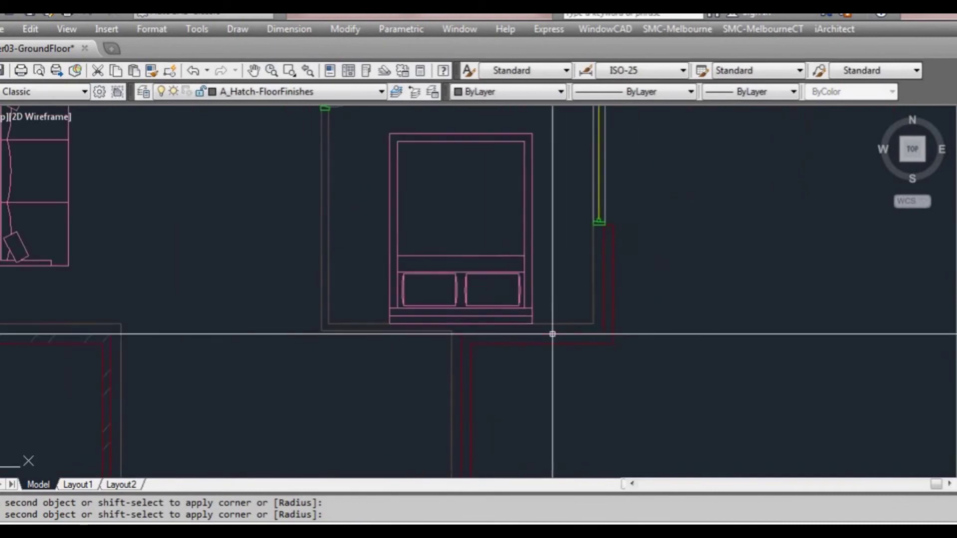
scroll(605, 240, "up", 4)
key("Return")
left_click(602, 217)
left_click(615, 201)
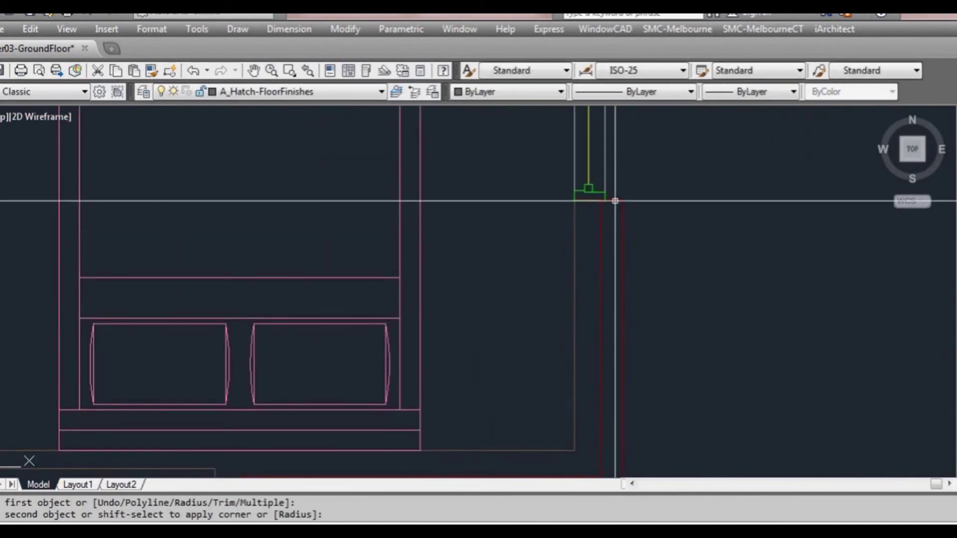
- Fillet the east wall's inner brick line with the short return at the north end of the bedroom window
scroll(604, 251, "down", 4)
middle_click_drag(611, 171, 529, 333)
scroll(530, 214, "up", 6)
key("Return")
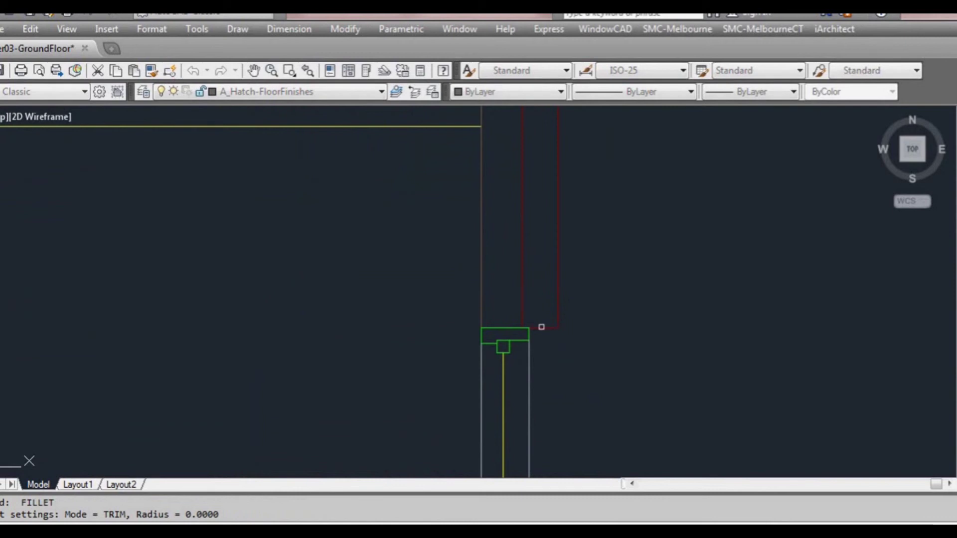
left_click(521, 305)
- Fillet the inner brick line with the short return at the south end of the window beside the bath
scroll(529, 249, "down", 3)
middle_click_drag(547, 175, 498, 363)
scroll(478, 267, "up", 5)
left_click(479, 270)
key("Return")
left_click(514, 273)
- Fillet the inner brick line with the short return at the north end of the window beside the bath
scroll(518, 279, "down", 5)
middle_click_drag(518, 183, 519, 187)
left_click(518, 185)
scroll(518, 186, "up", 4)
key("Return")
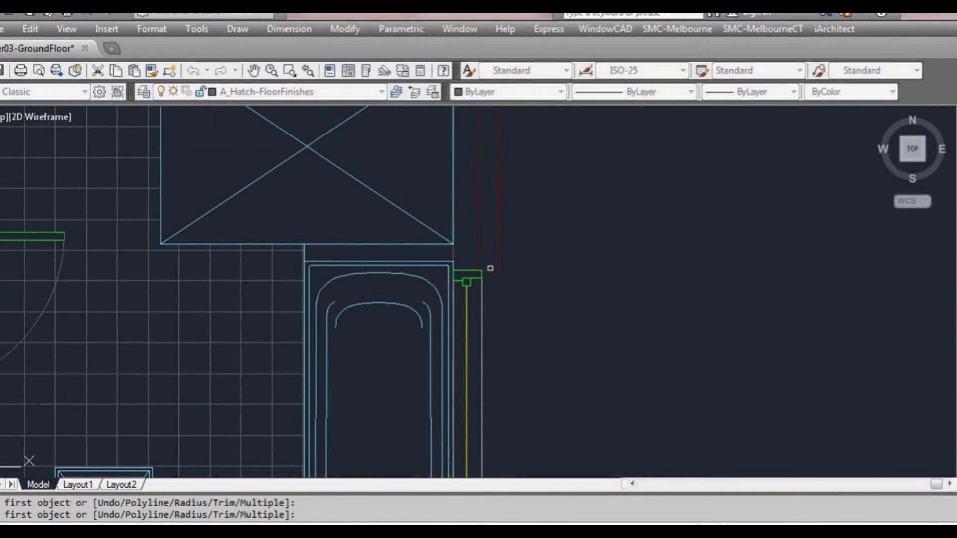
left_click(490, 270)
- Fillet the inner brick line with the short return at the south end of the toilet window
scroll(491, 271, "down", 2)
middle_click_drag(518, 158, 483, 350)
scroll(456, 293, "up", 5)
key("Return")
left_click(431, 315)
left_click(460, 300)
- Fillet the inner brick line with the short return at the north end of the toilet window
scroll(459, 300, "down", 2)
middle_click_drag(476, 222, 476, 336)
scroll(459, 299, "up", 2)
key("Return")
left_click(459, 291)
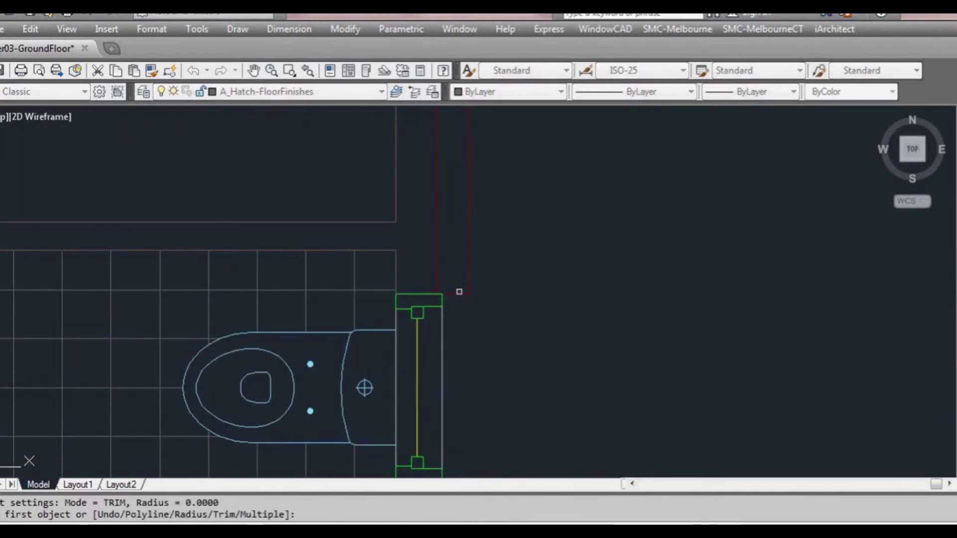
left_click(447, 283)
- Fillet the inner brick line with the short return below the east external door's frame, radius 0
scroll(502, 252, "down", 3)
scroll(496, 292, "up", 3)
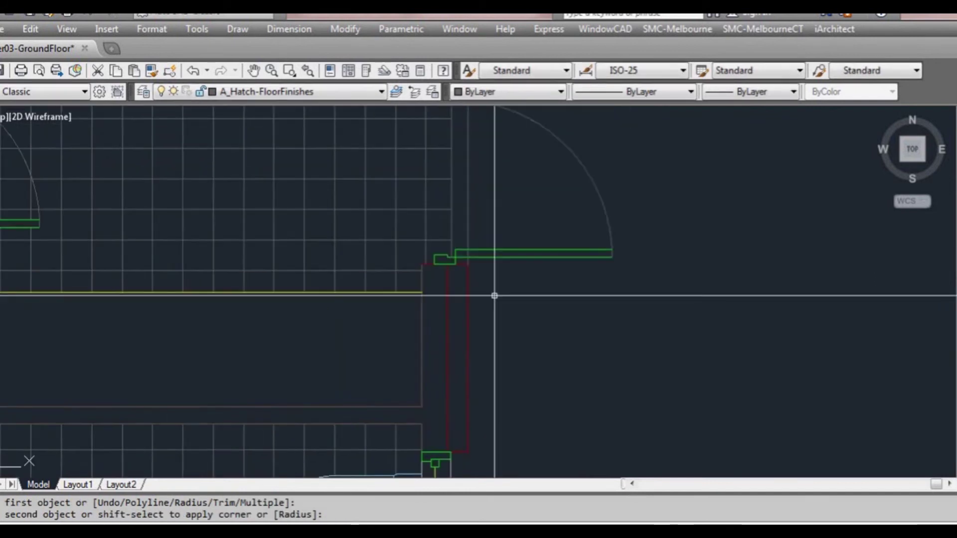
scroll(466, 299, "up", 4)
left_click(432, 305)
key("Return")
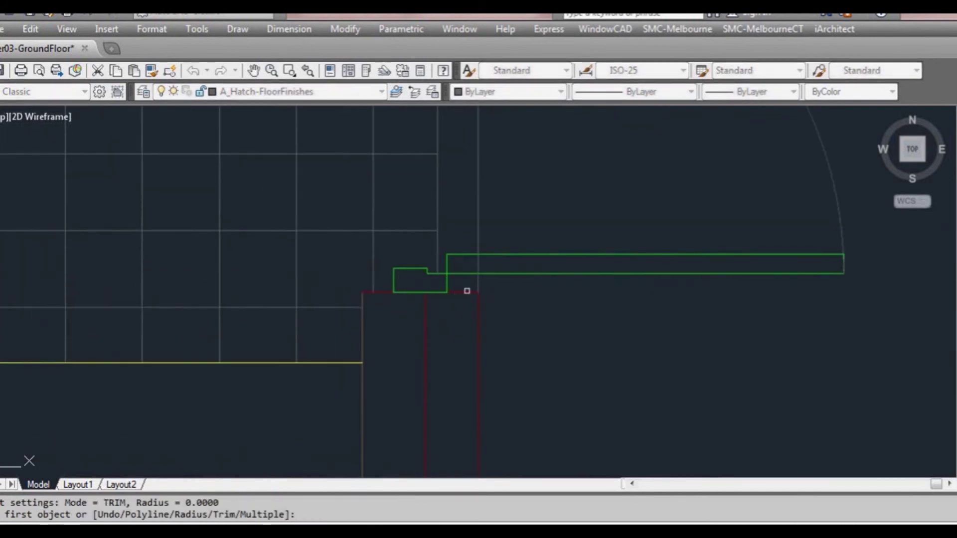
left_click(427, 308)
- Fillet the inner brick line with the short return north of the east door's sidelight, radius 0
middle_click_drag(470, 198, 469, 328)
middle_click_drag(451, 237, 453, 286)
scroll(448, 270, "up", 3)
key("space")
left_click(409, 243)
scroll(438, 255, "down", 2)
mouse_move(454, 188)
middle_mouse_down()
mouse_move(466, 298)
mouse_move(452, 288)
middle_mouse_up()
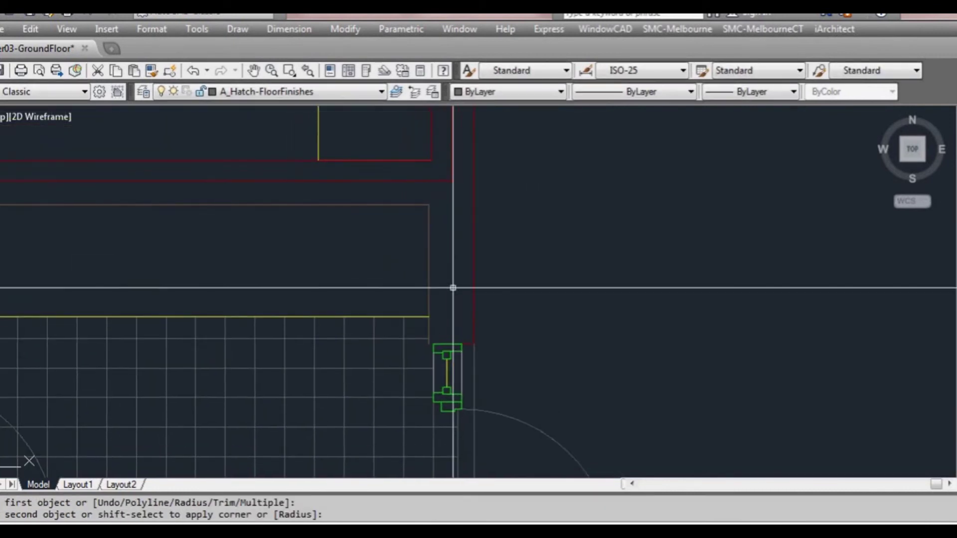
- Draw a line from the timber wall line's lower end to the inner brick line, north of the east door's sidelight
scroll(438, 344, "up", 3)
scroll(420, 349, "up", 2)
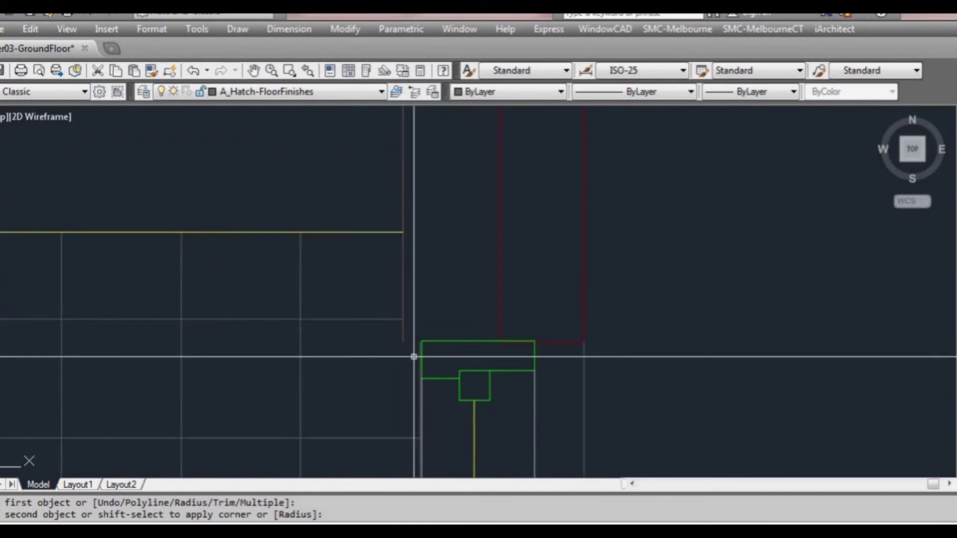
key("Escape")
type("l")
key("Return")
left_click(403, 342)
left_click(500, 342)
key("Escape")
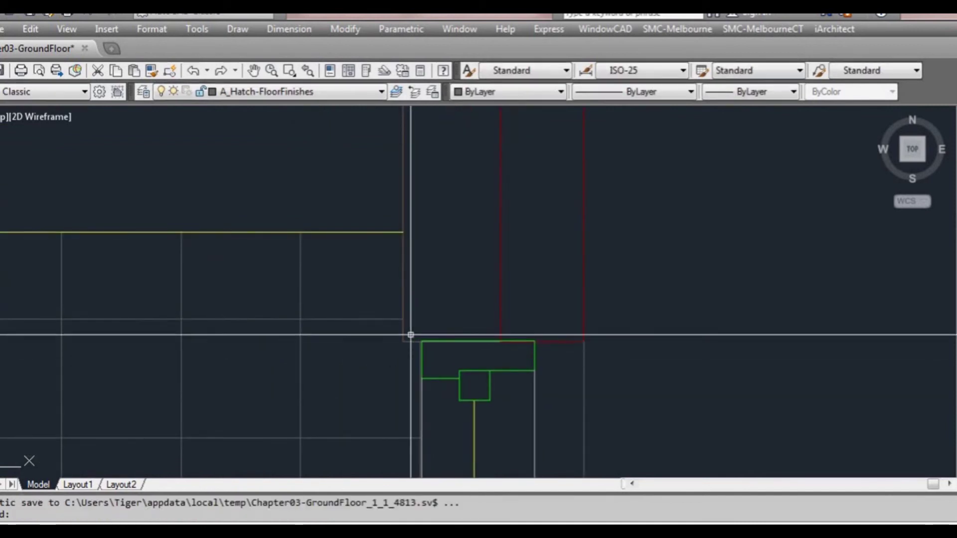
- Match the properties of the adjacent timber wall line to the short closing line above the east door's sidelight
type("ma")
key("Return")
left_click(403, 333)
left_click(413, 342)
key("Escape")
left_click(413, 342)
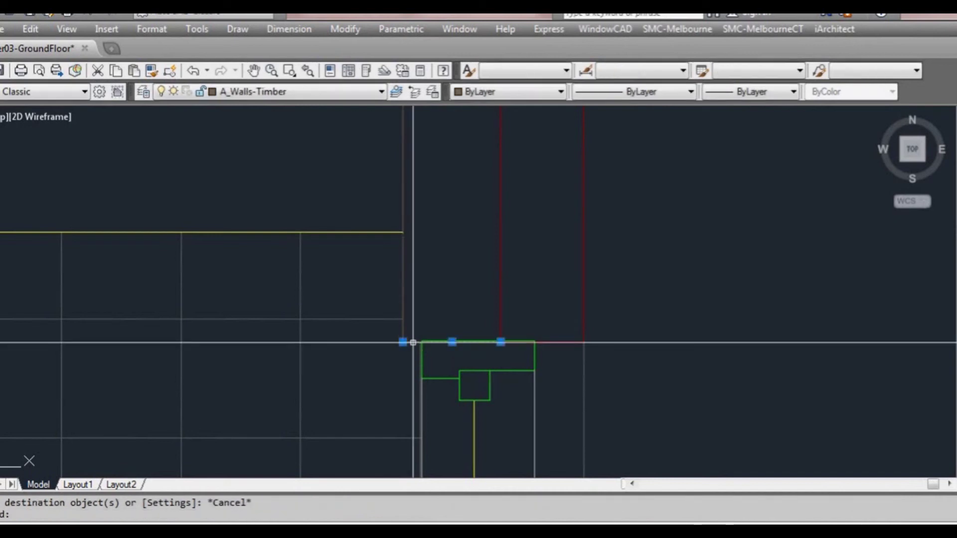
- Copy the short timber closing line to the openings further south along the east wall
key("Return")
scroll(418, 230, "down", 6)
type("c")
key("Return")
middle_click_drag(428, 322, 429, 181)
scroll(429, 289, "up", 4)
middle_click_drag(432, 449, 435, 297)
scroll(437, 287, "up", 2)
key("Escape")
- Fillet the inner brick line with the short return at the north end of the north-west bedroom's window
scroll(508, 277, "down", 5)
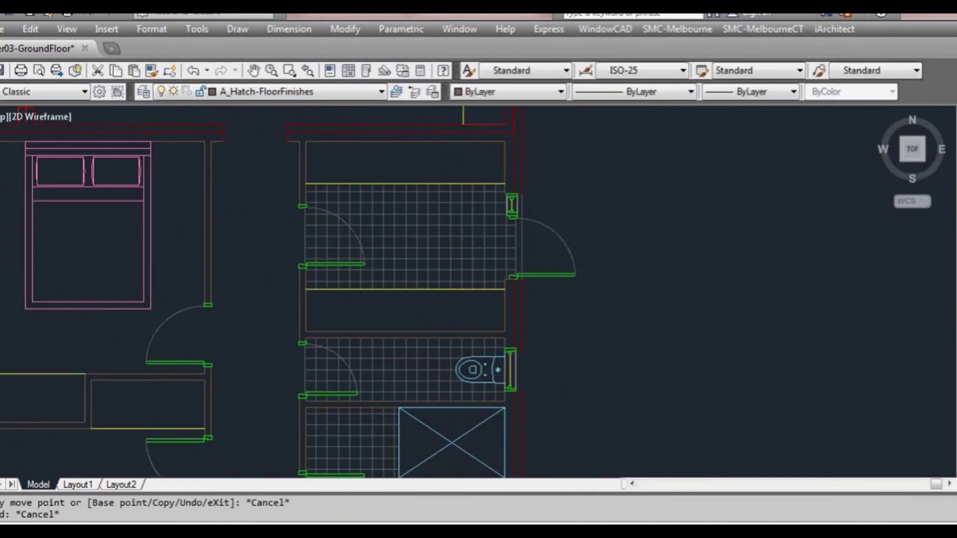
scroll(498, 406, "up", 3)
scroll(473, 301, "up", 3)
scroll(464, 299, "down", 5)
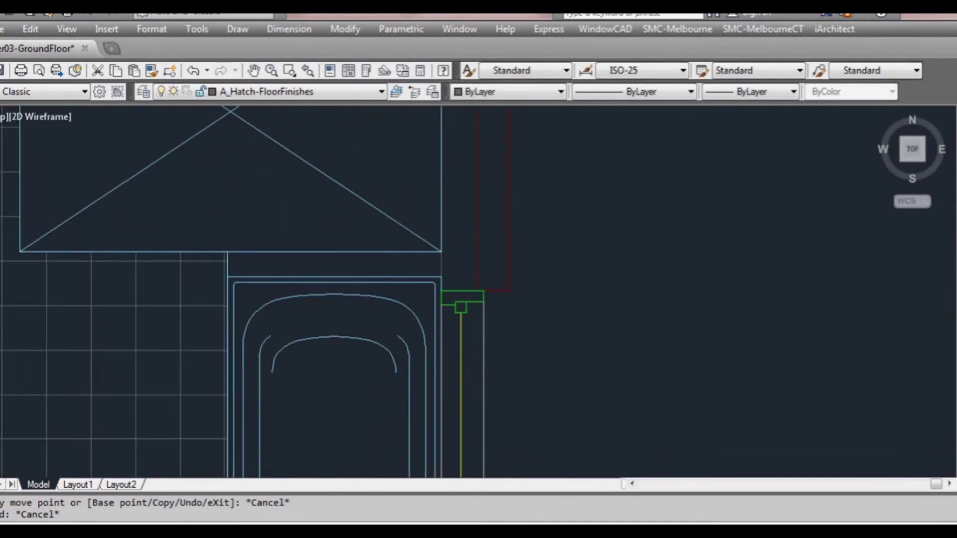
scroll(533, 286, "up", 2)
scroll(533, 339, "down", 3)
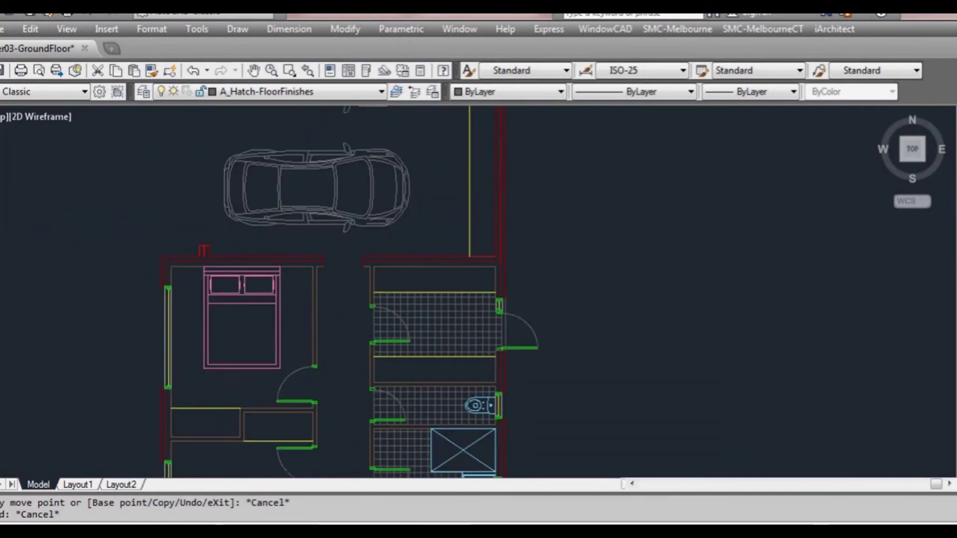
scroll(329, 279, "up", 5)
scroll(275, 331, "up", 4)
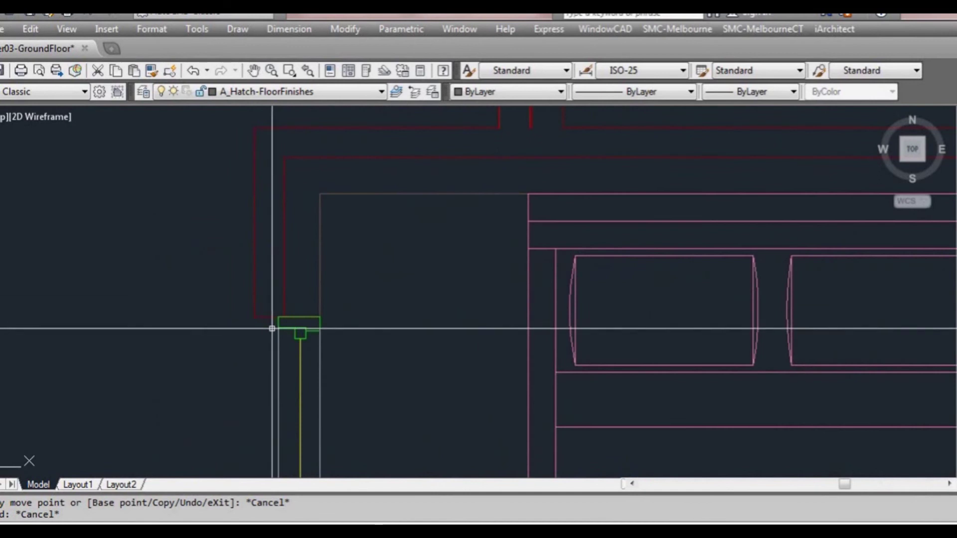
type("f")
key("Return")
left_click(291, 287)
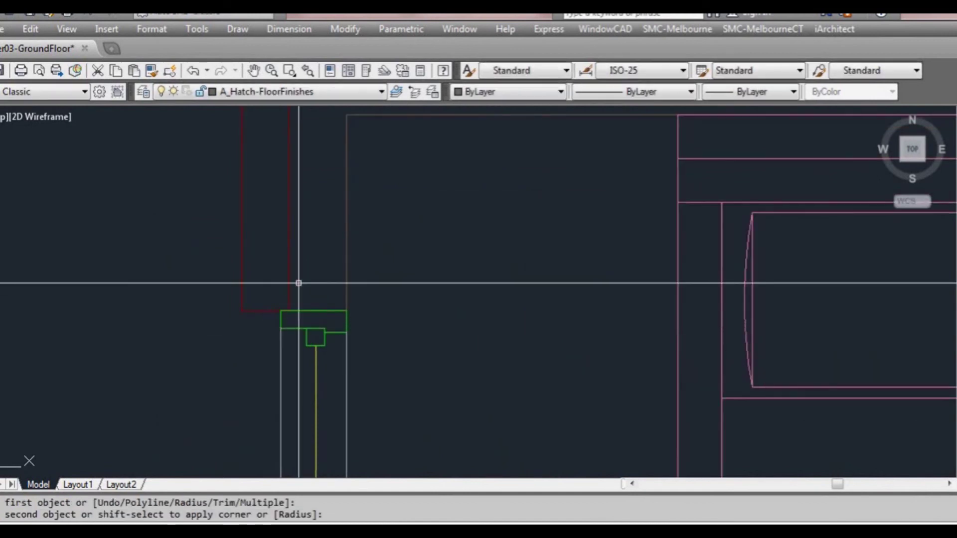
- Fillet the inner brick line with the returns at the first west bedroom window's south end and the second one's north end
scroll(299, 279, "down", 3)
scroll(327, 252, "up", 4)
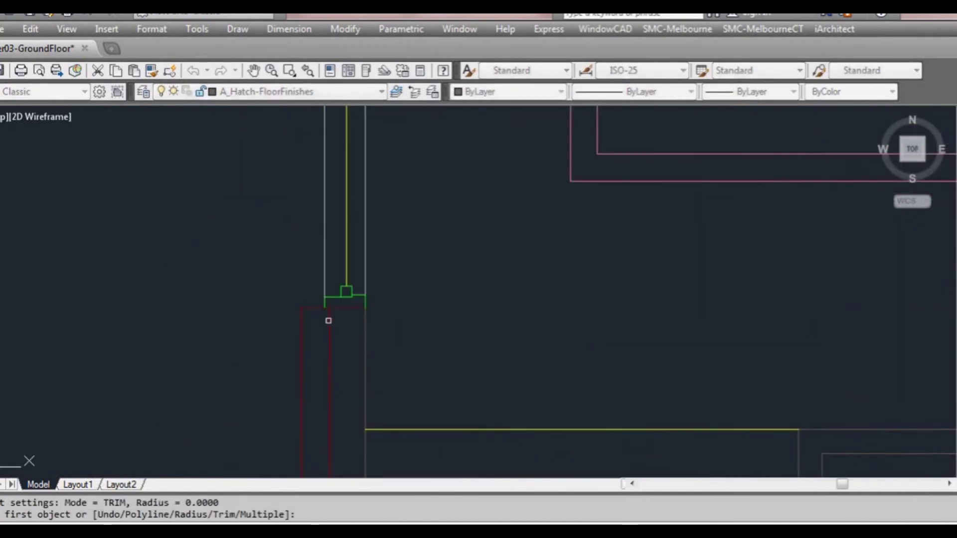
left_click(375, 289)
scroll(374, 289, "down", 3)
scroll(355, 290, "up", 3)
left_click(355, 290)
key("Return")
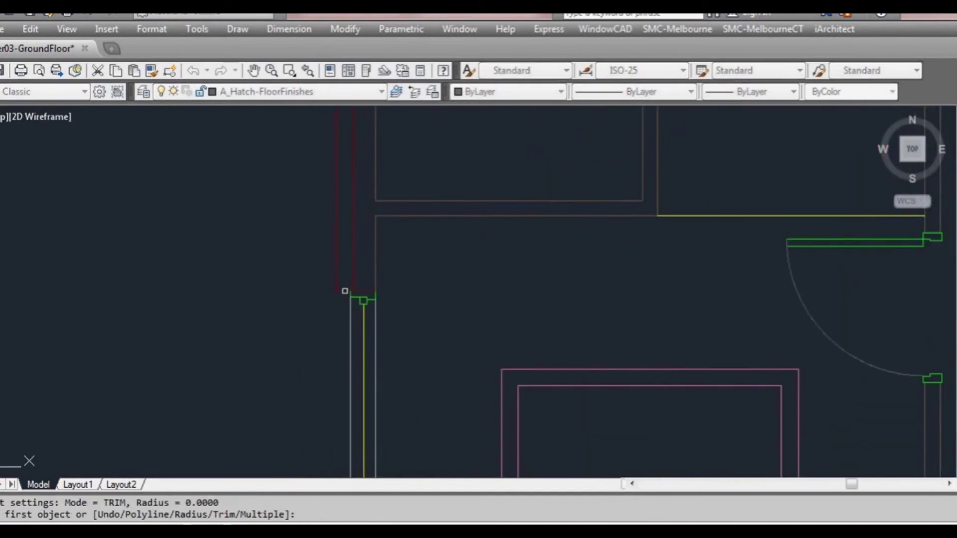
left_click(375, 278)
- Fillet the inner brick line with the short return at the south end of the second west bedroom window
scroll(374, 265, "down", 2)
middle_click_drag(376, 363, 364, 218)
scroll(347, 293, "up", 2)
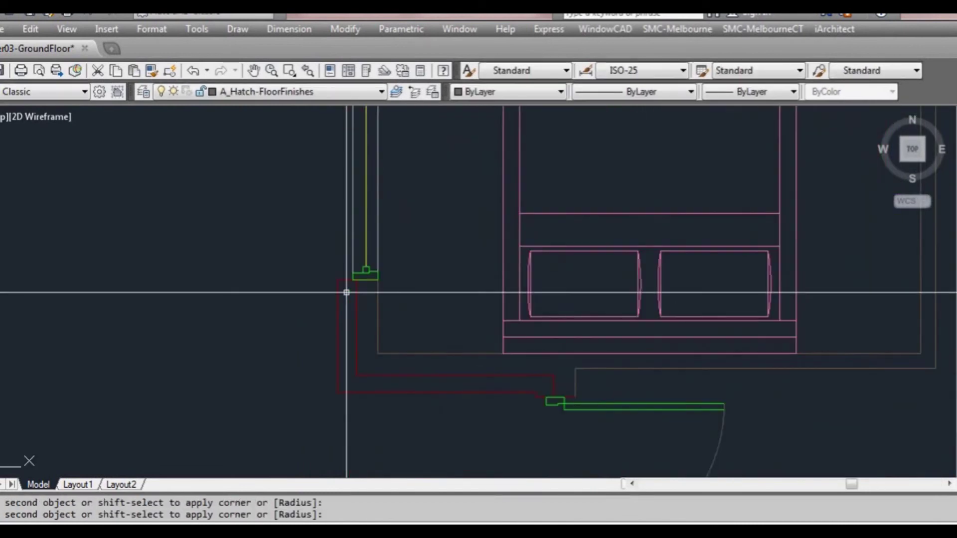
key("Return")
left_click(356, 295)
- Fillet the inner brick line with the short return at the frame of the external door south of the second west bedroom
scroll(531, 386, "up", 4)
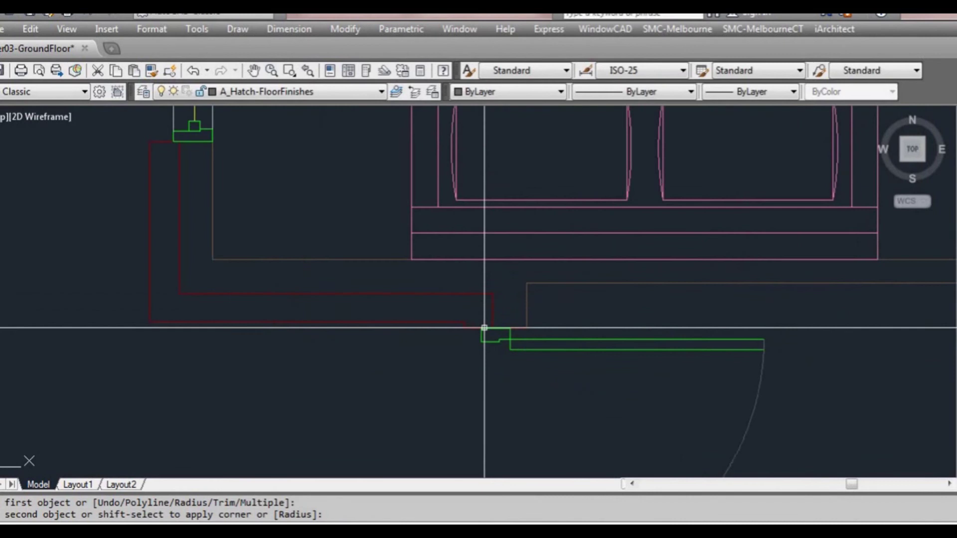
left_click(482, 331)
key("Return")
left_click(515, 299)
- Draw a closing line between the timber wall corner and the inner brick line at that external door's frame
scroll(518, 314, "down", 5)
scroll(521, 328, "up", 4)
left_click(530, 294)
type("l")
key("Return")
left_click(529, 292)
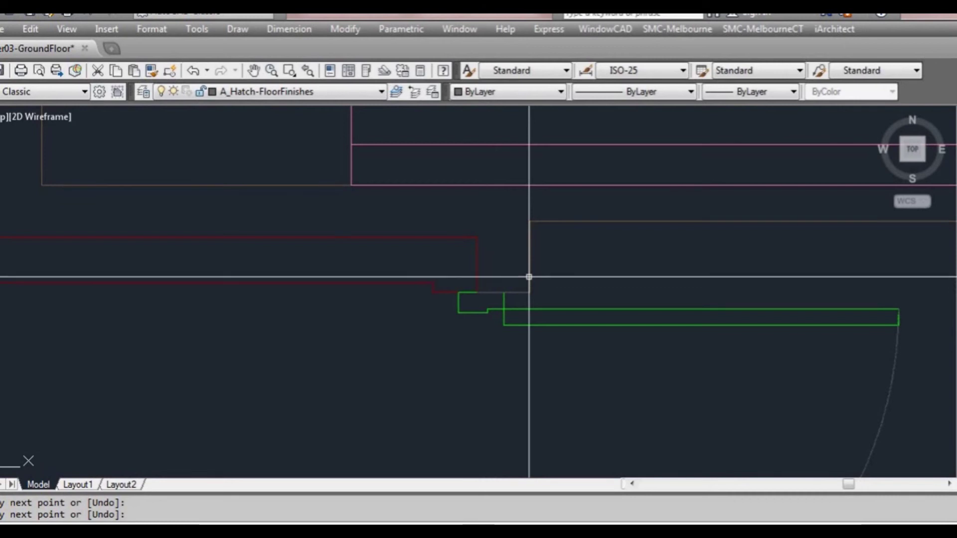
key("Return")
- Match the timber wall line's properties to the new closing line at the external door's frame
type("ma")
key("Return")
left_click(523, 291)
left_click(521, 290)
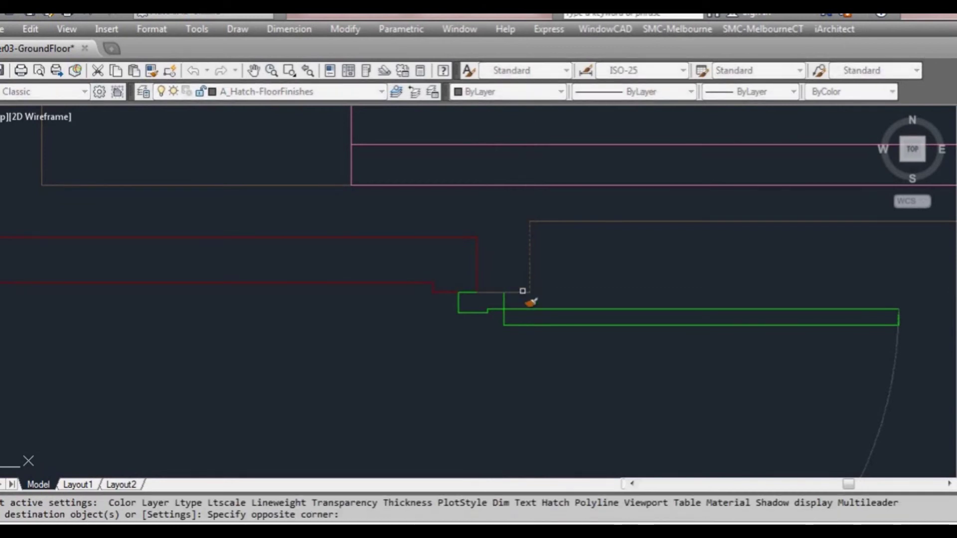
key("Escape")
- Fillet the inner brick line with the short return below the glazed frame south of the external door, radius 0
scroll(513, 380, "down", 5)
middle_click_drag(512, 380, 512, 277)
scroll(506, 293, "up", 4)
scroll(506, 293, "up", 3)
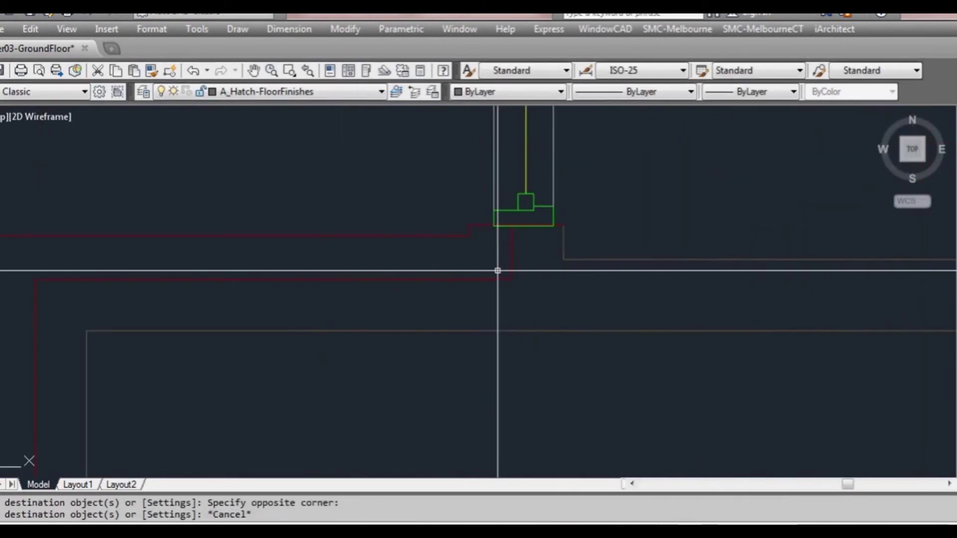
type("f")
key("Return")
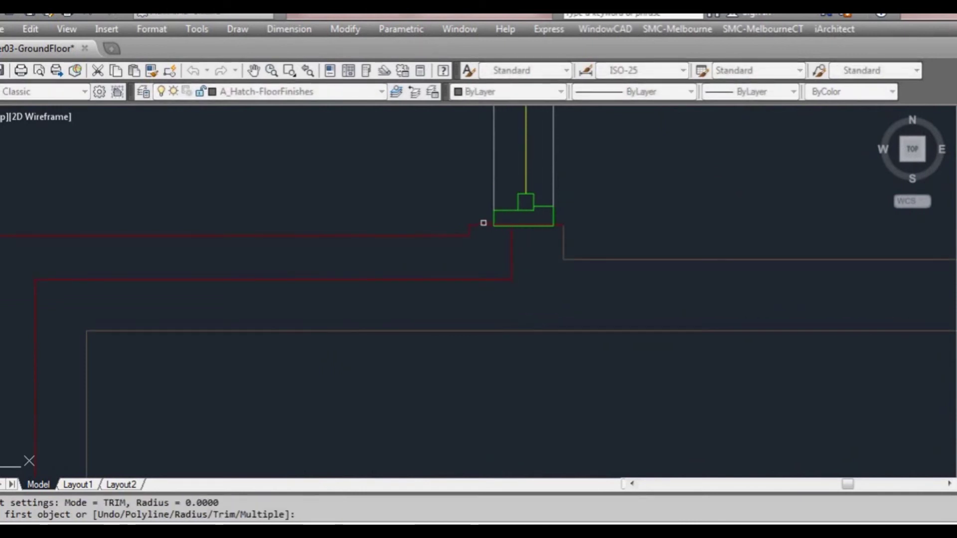
left_click(512, 241)
scroll(553, 236, "up", 1)
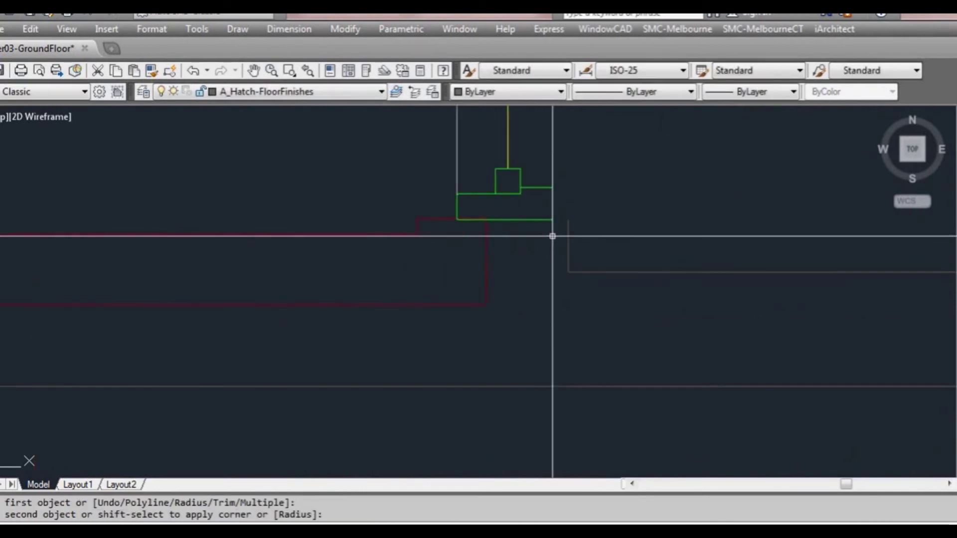
- Draw a closing line from the timber wall corner to the inner brick line below the glazed frame
type("l")
key("Return")
left_click(563, 228)
left_click(551, 220)
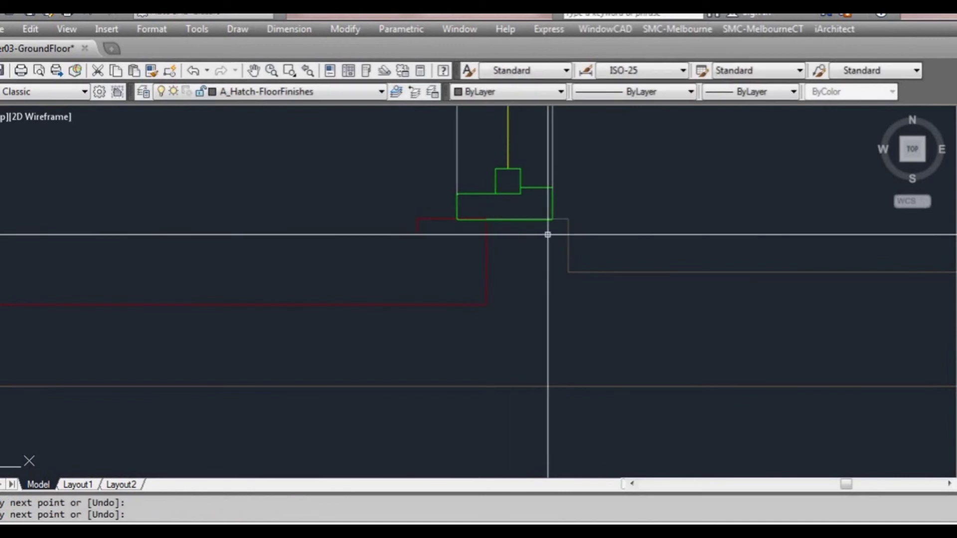
key("Return")
- Match the timber wall line's properties to the closing line below the glazed frame
type("ma")
key("Return")
left_click(566, 220)
scroll(553, 232, "down", 4)
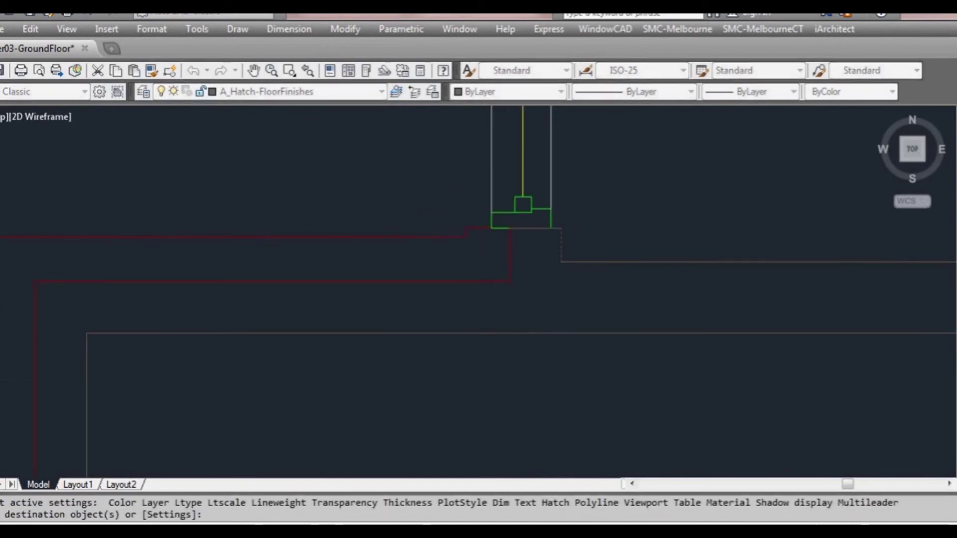
key("Escape")
- Try to hatch the south wall's brick pier between the first and second windows from the west
scroll(562, 313, "down", 2)
middle_click_drag(621, 369, 493, 242)
scroll(497, 323, "up", 3)
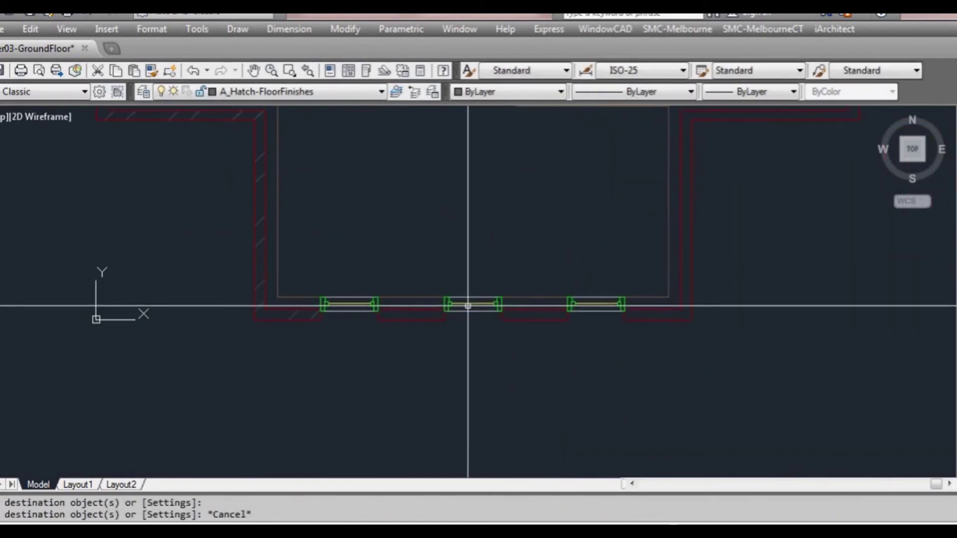
key("Escape")
middle_click_drag(474, 314, 467, 327)
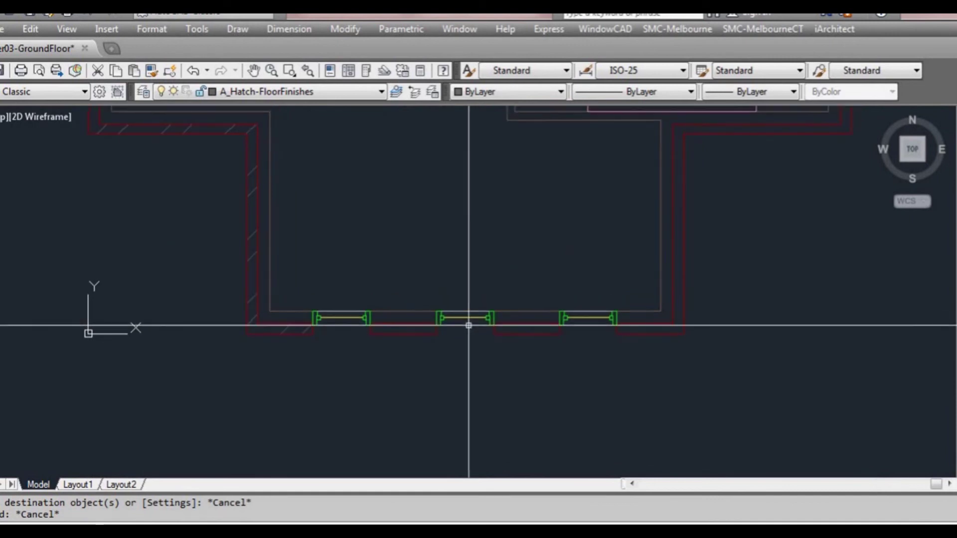
type("bh")
key("Return")
left_click(681, 78)
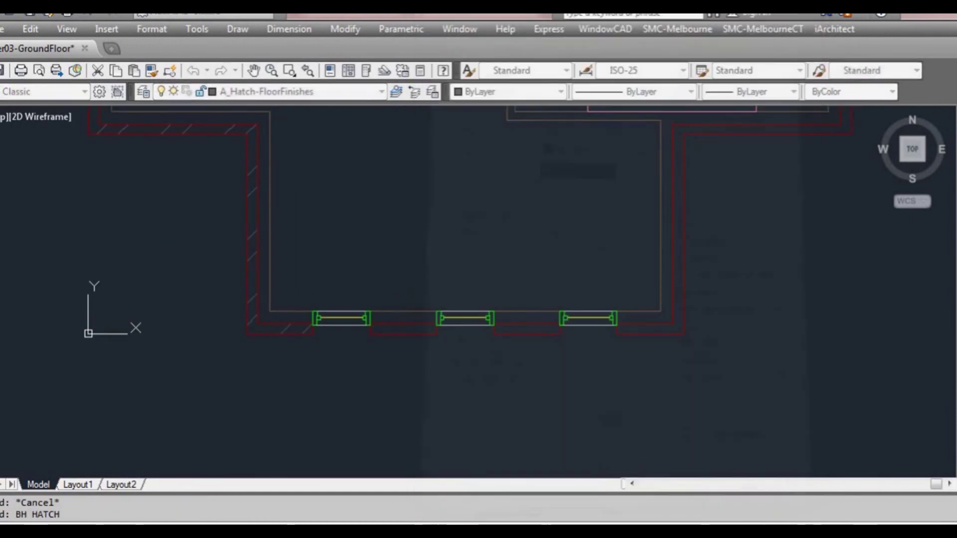
left_click(431, 312)
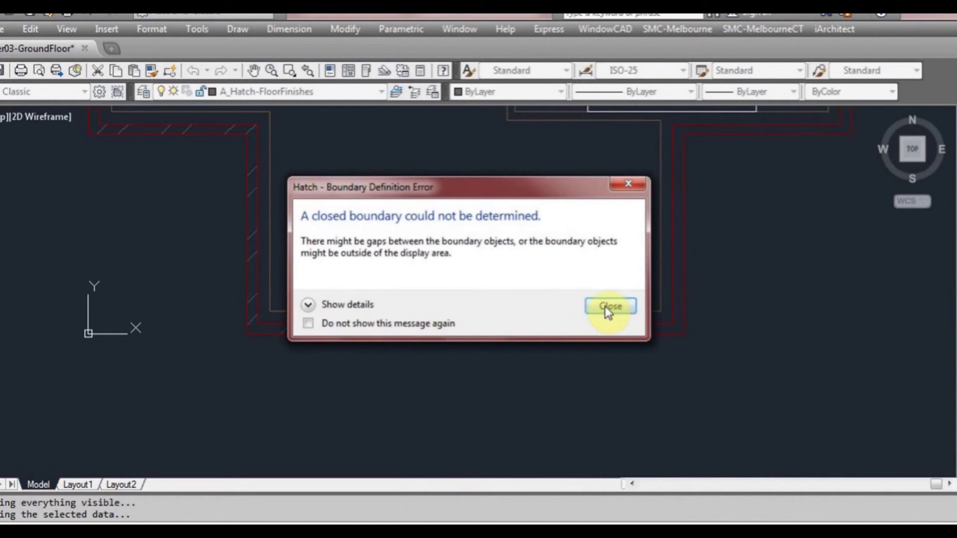
left_click(606, 307)
scroll(436, 317, "up", 3)
left_click(405, 317)
left_click(603, 323)
key("Escape")
key("Escape")
- Start a hatch and pick the inside of the south brick pier between the first and second windows as its boundary
scroll(345, 304, "up", 2)
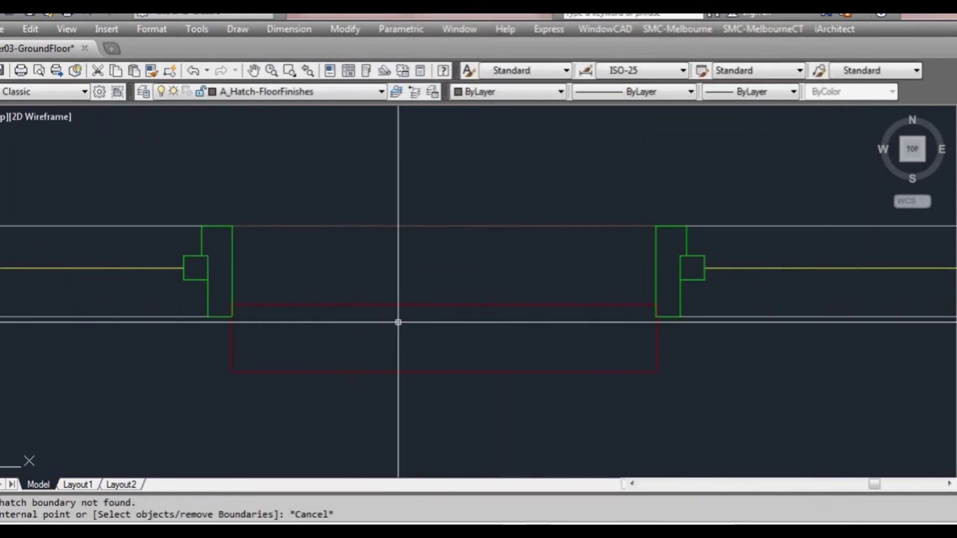
type("bh")
key("Return")
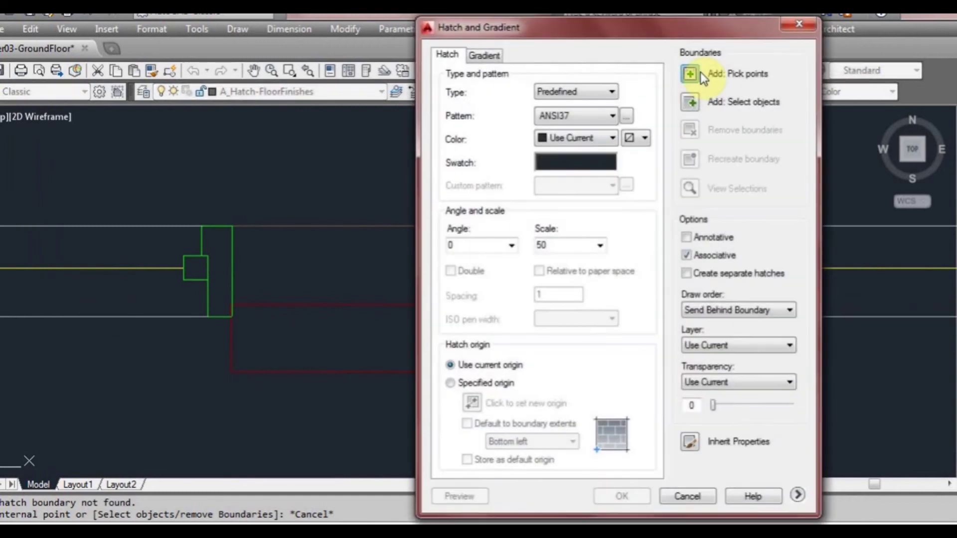
left_click(698, 72)
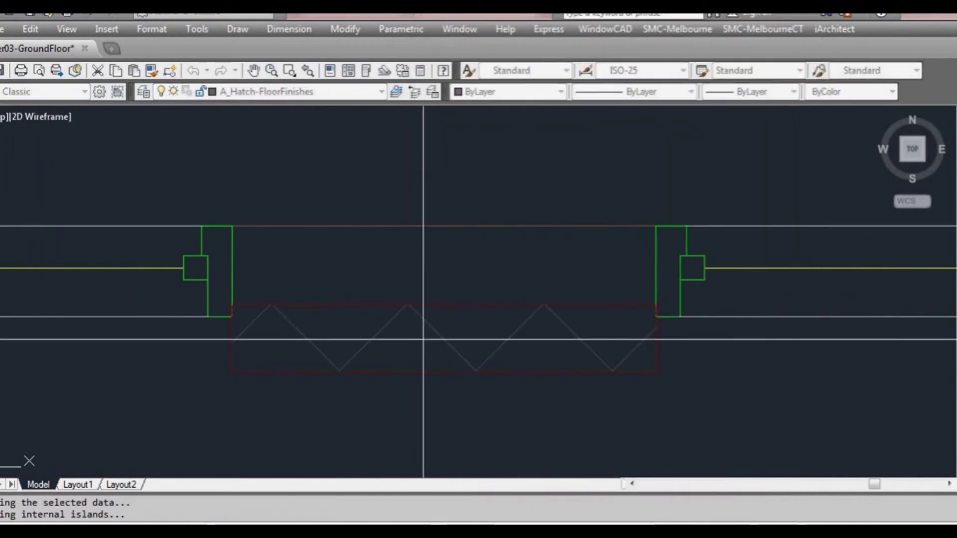
scroll(448, 338, "down", 2)
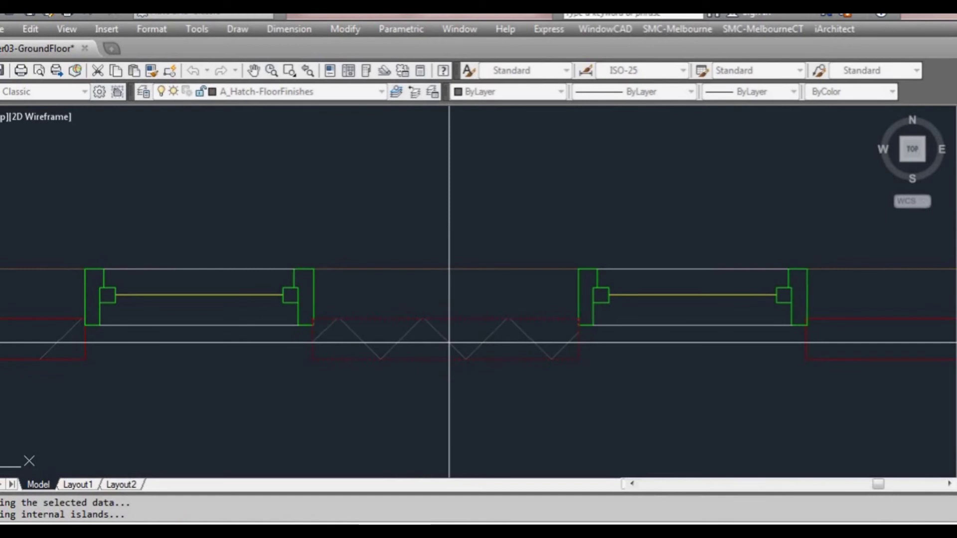
key("Return")
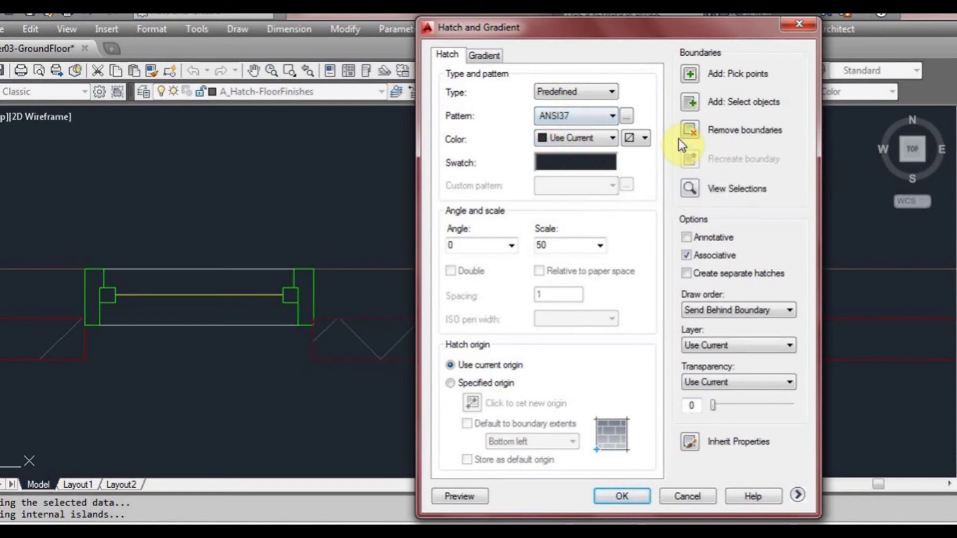
- Inherit the ANSI32 properties from the existing brick hatch west of the first south window and apply the pier's hatch
left_click(690, 440)
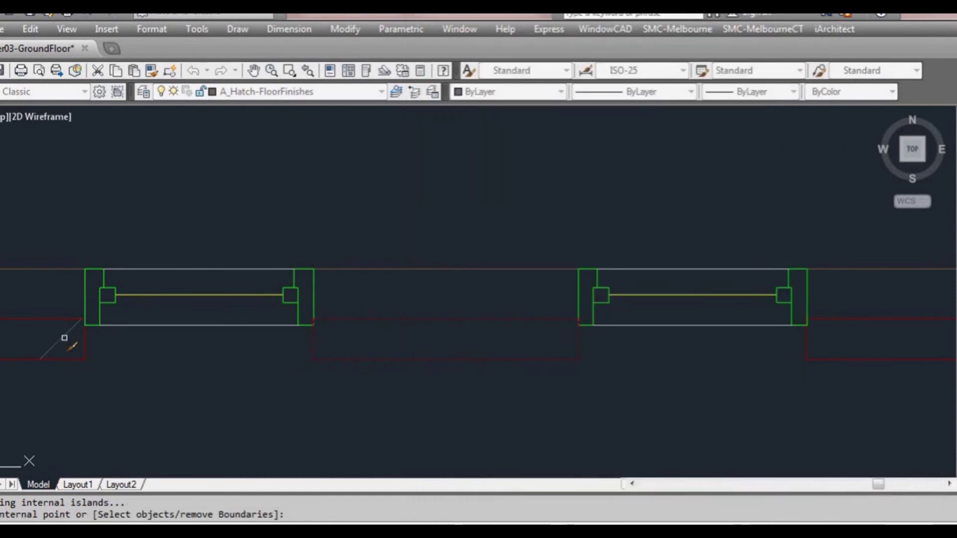
right_click(64, 337)
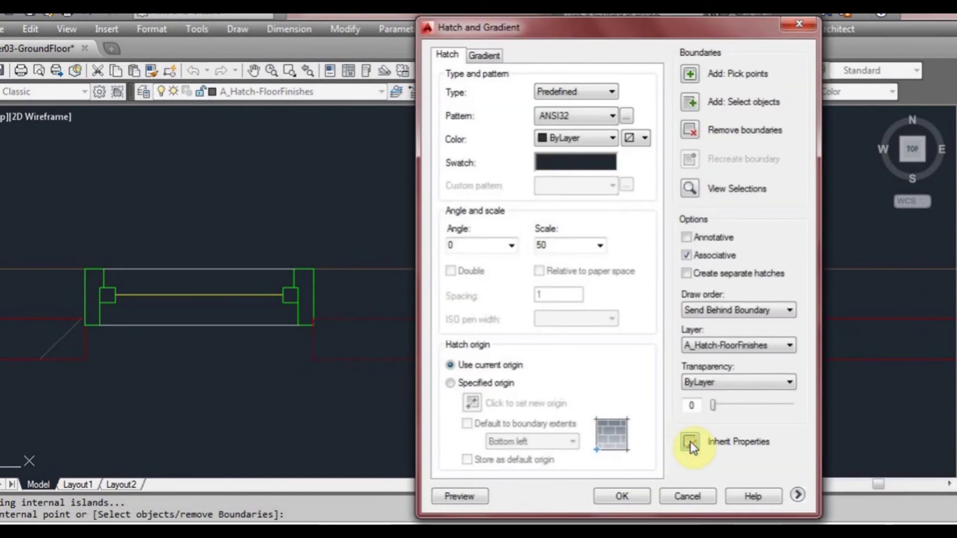
left_click(689, 442)
right_click(61, 339)
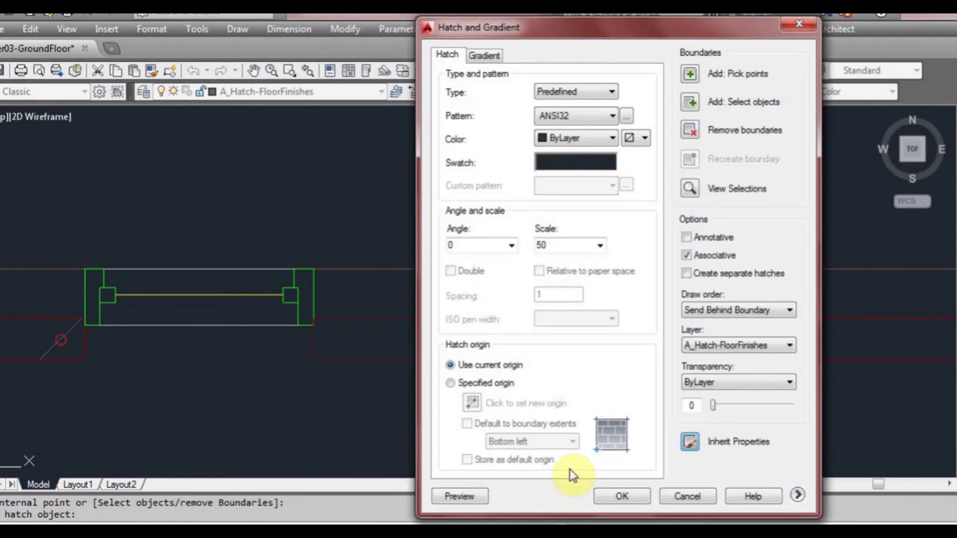
left_click(625, 497)
- Try to hatch the south wall's brick pier between the second and third windows with ANSI32
scroll(520, 399, "down", 3)
middle_click_drag(588, 408, 251, 389)
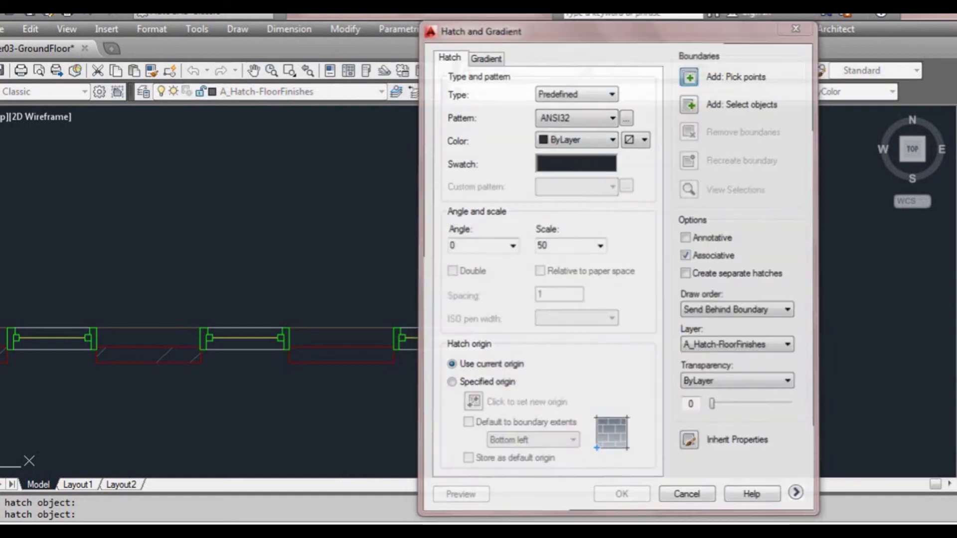
left_click(705, 71)
left_click(332, 357)
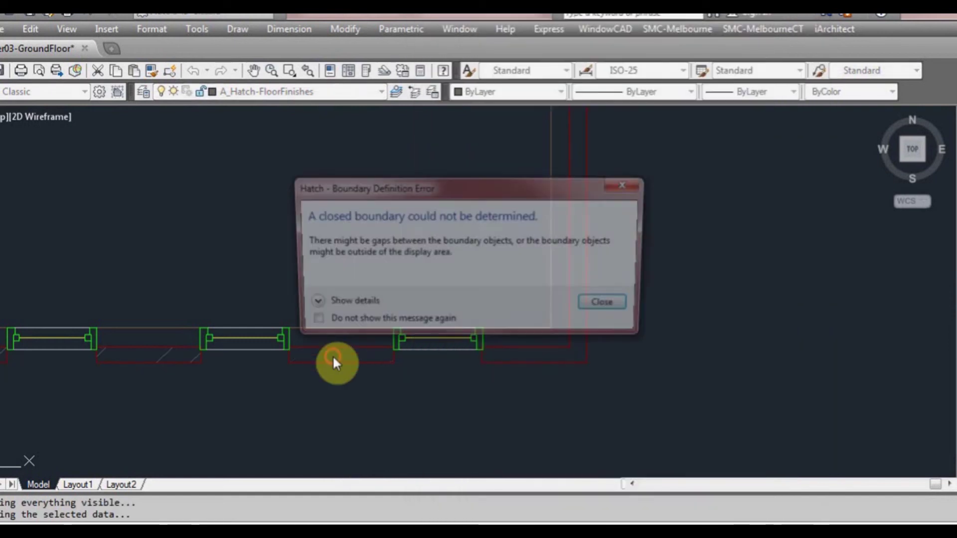
left_click(605, 307)
scroll(342, 359, "up", 8)
key("Return")
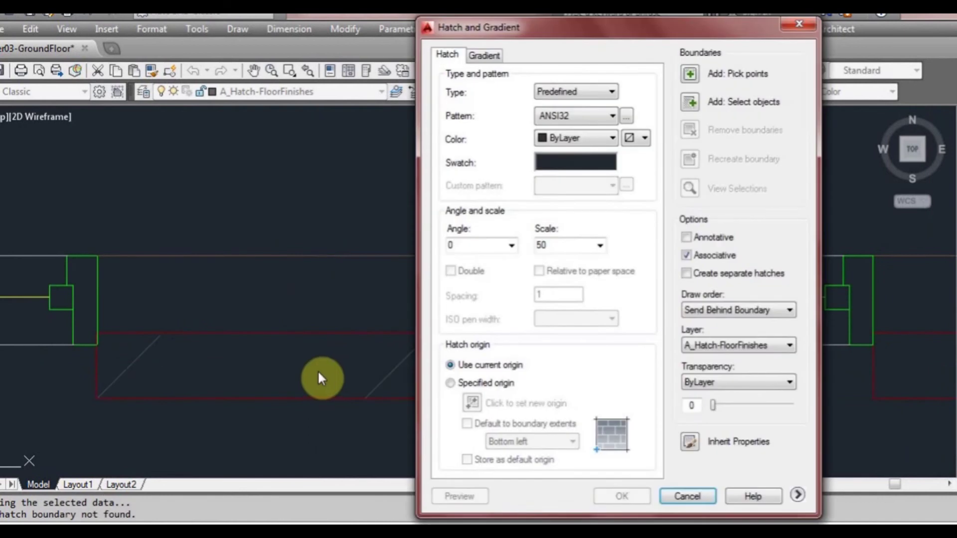
key("Escape")
key("Escape")
- Hatch the remaining south brick piers and the brickwork around to the east bedroom window with ANSI32 at scale 50
key("Return")
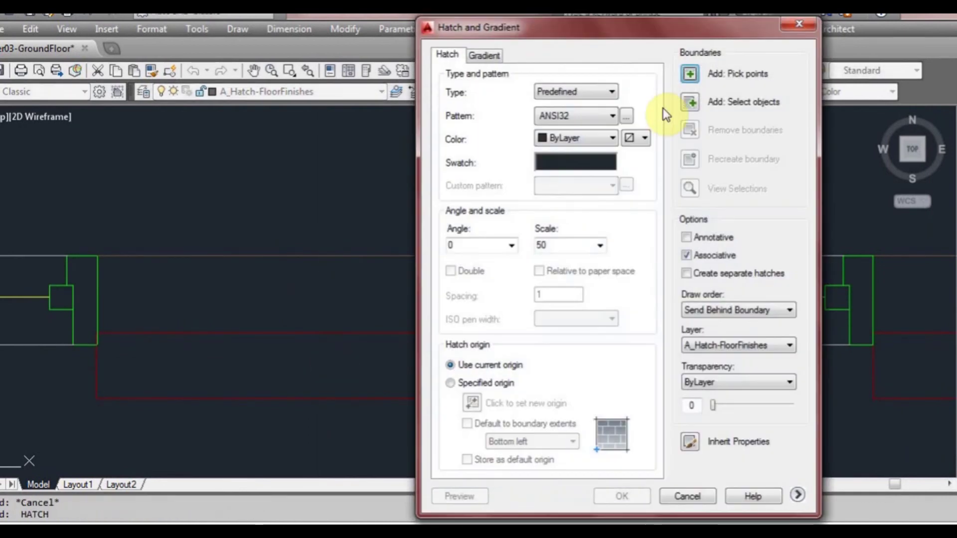
left_click(695, 73)
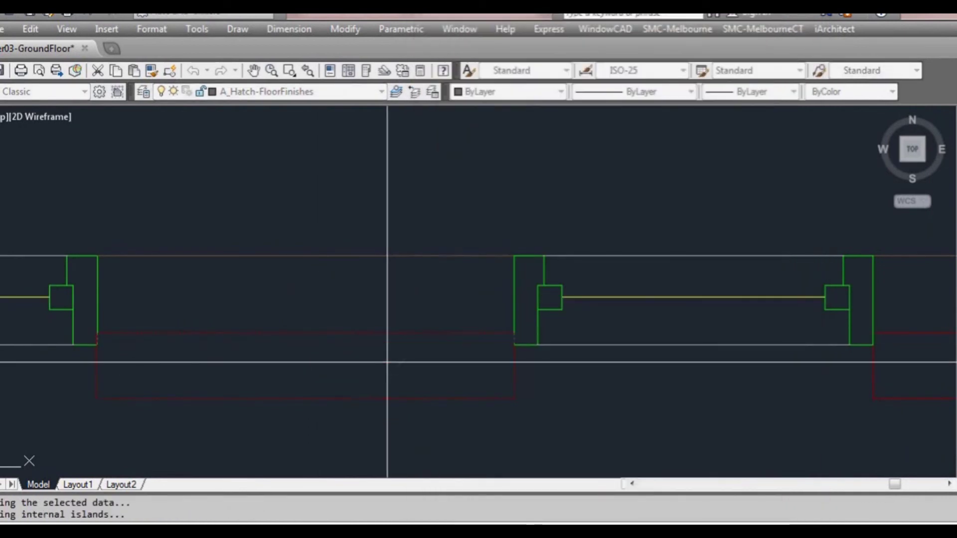
scroll(413, 368, "down", 2)
mouse_move(627, 380)
middle_mouse_down()
mouse_move(416, 397)
mouse_move(443, 416)
middle_mouse_up()
scroll(462, 390, "down", 1)
scroll(497, 386, "down", 1)
middle_click_drag(548, 269, 480, 349)
mouse_move(553, 238)
middle_mouse_down()
mouse_move(484, 354)
mouse_move(456, 381)
middle_mouse_up()
mouse_move(499, 209)
middle_mouse_down()
mouse_move(466, 348)
mouse_move(436, 346)
middle_mouse_up()
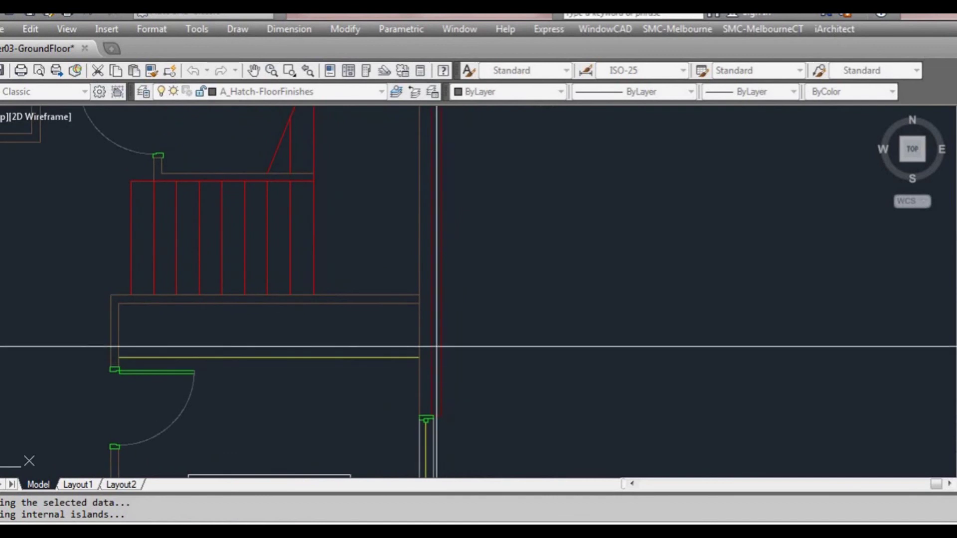
left_click(611, 326)
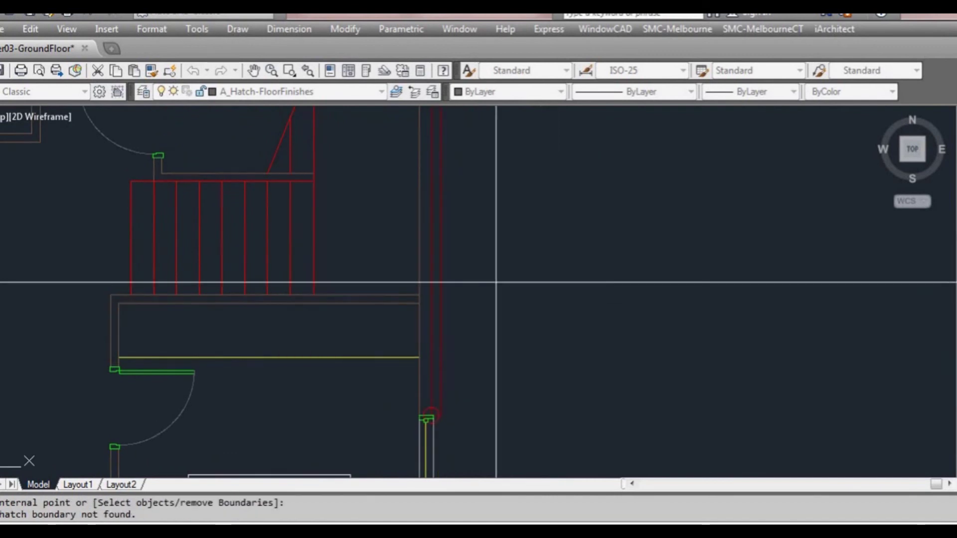
- Fillet the east brick wall's outer corner just south of the bathroom window with radius 0
scroll(491, 299, "down", 3)
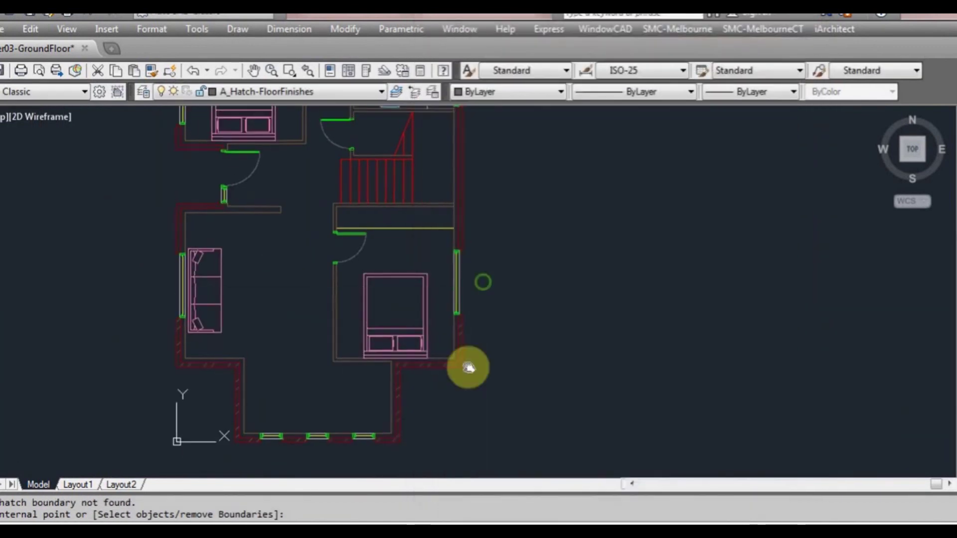
mouse_move(465, 367)
middle_mouse_down()
mouse_move(453, 331)
mouse_move(437, 327)
middle_mouse_up()
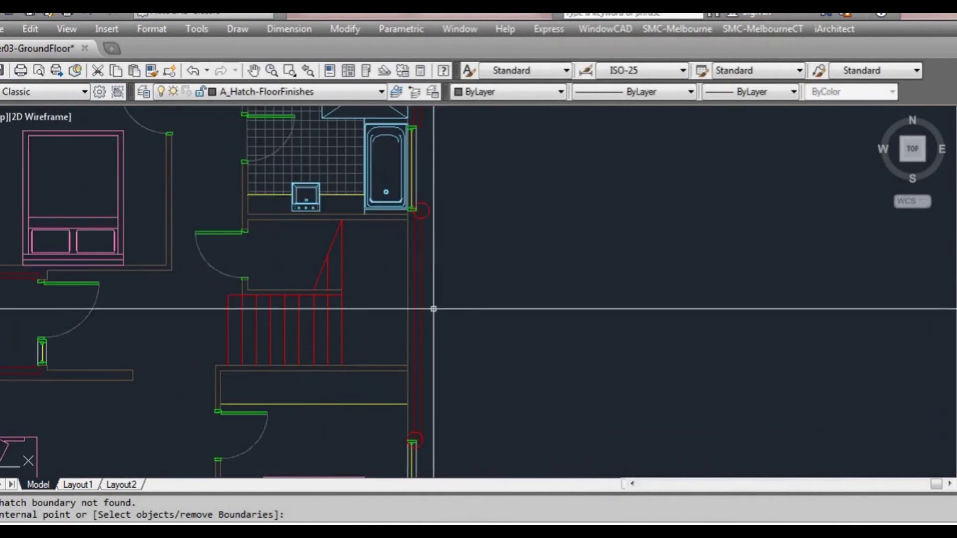
scroll(416, 207, "up", 8)
scroll(409, 288, "up", 5)
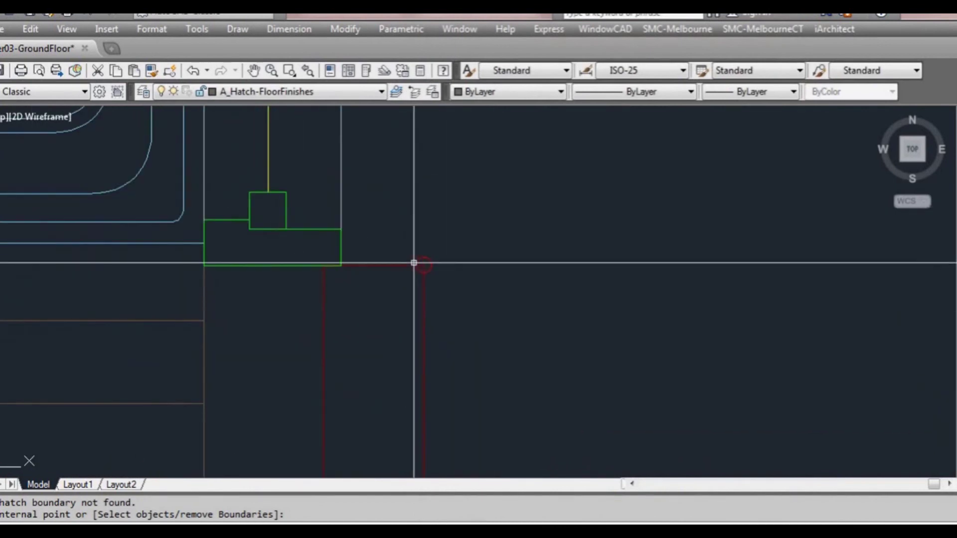
key("Escape")
key("Escape")
middle_click_drag(430, 259, 446, 247)
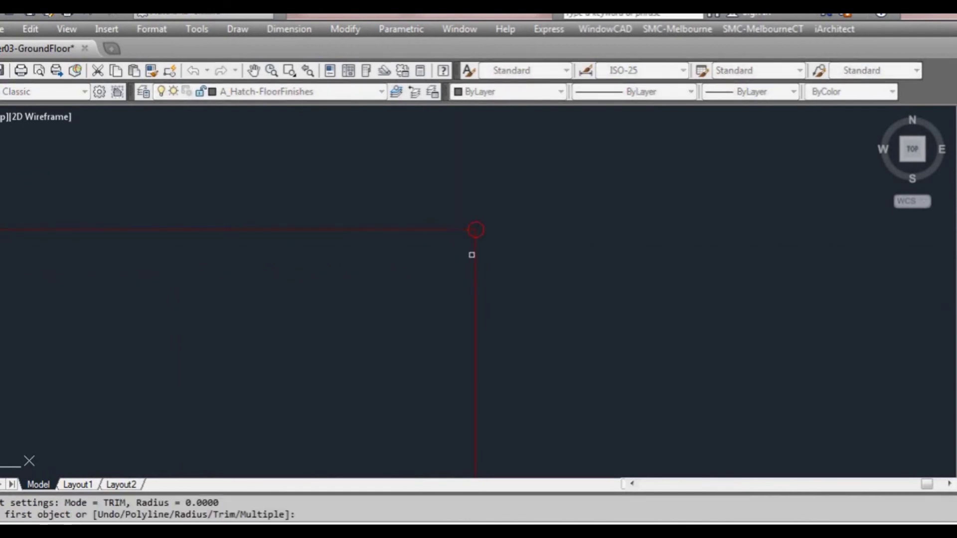
left_click(474, 256)
- Fillet the same east brick segment's inner corner at the bedroom window with radius 0
scroll(488, 312, "down", 3)
middle_click_drag(442, 468, 435, 239)
scroll(451, 393, "down", 4)
middle_click_drag(447, 419, 429, 163)
middle_click_drag(432, 359, 421, 222)
scroll(422, 337, "up", 5)
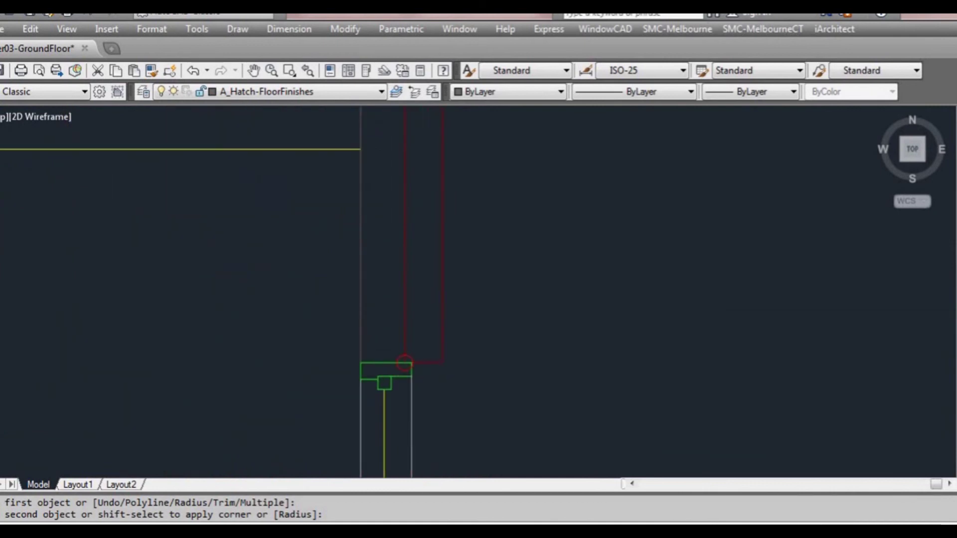
key("space")
left_click(375, 330)
scroll(425, 314, "down", 4)
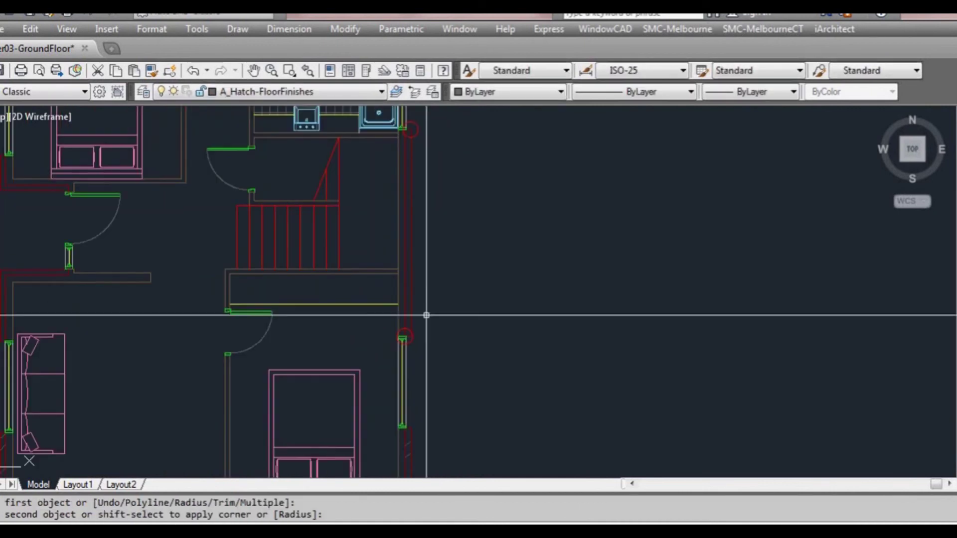
- Regenerate the drawing and try to hatch the east brick segment between the bathroom and bedroom windows from an internal point
key("Escape")
type("re")
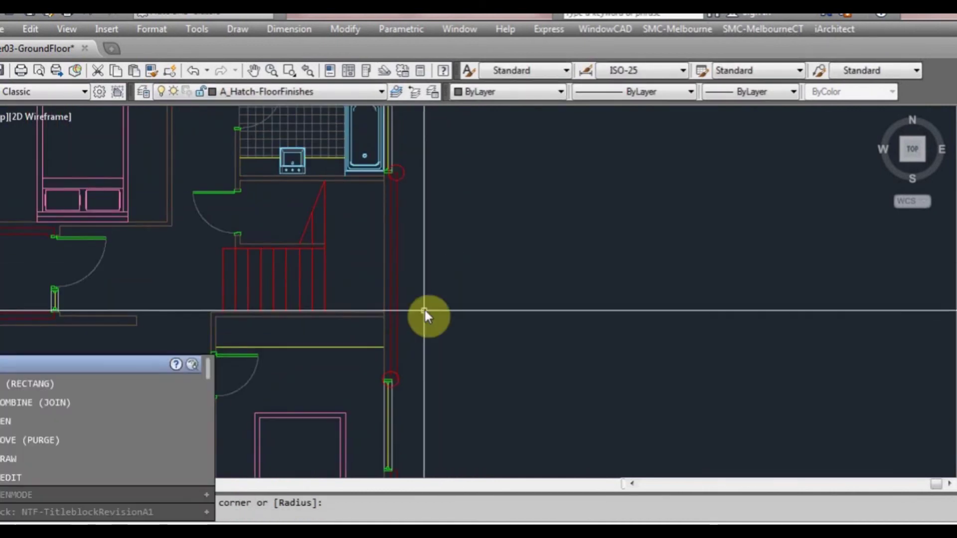
key("Return")
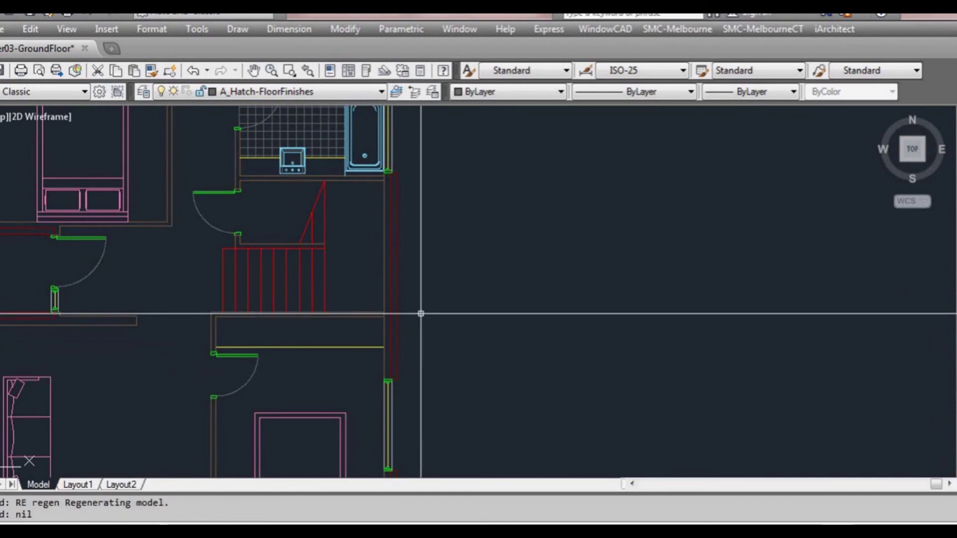
type("bh")
key("Return")
left_click(691, 78)
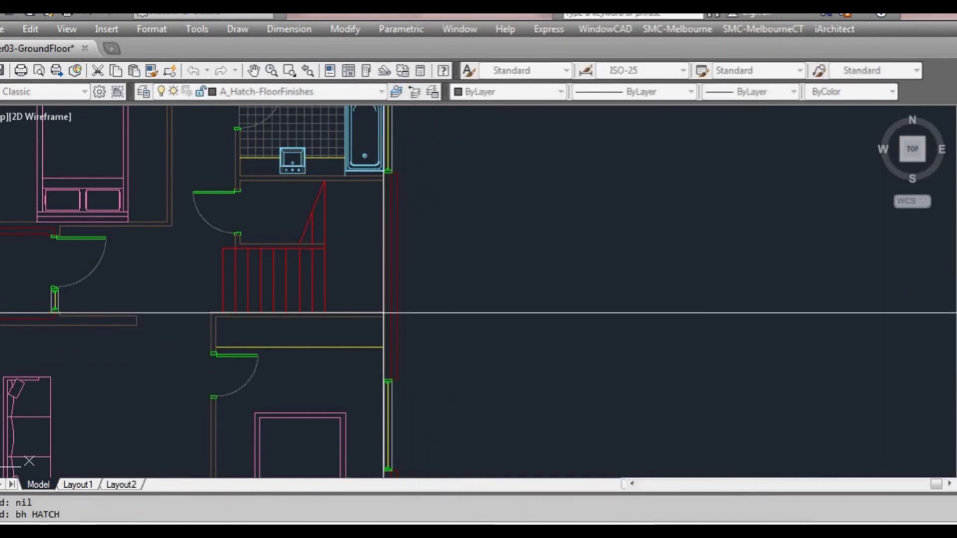
left_click(391, 309)
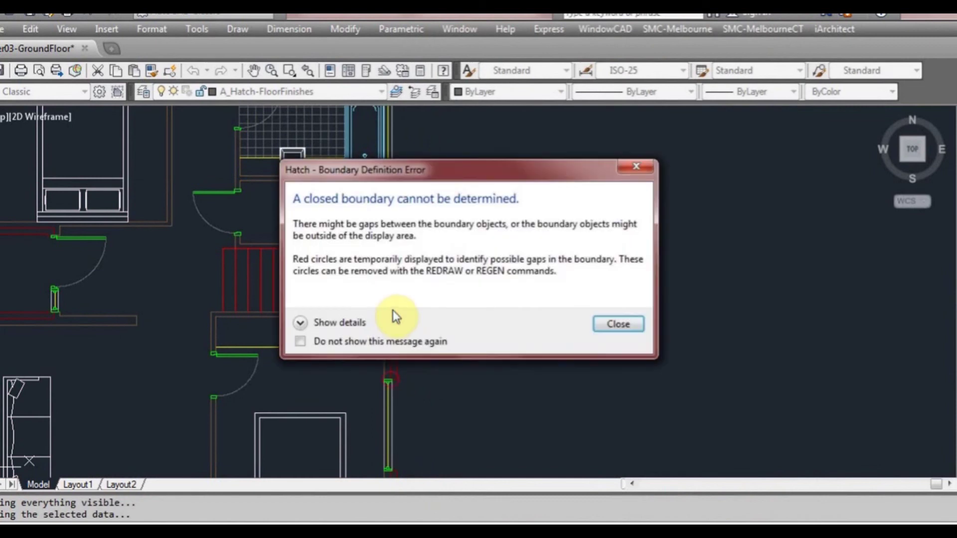
left_click(618, 323)
key("Escape")
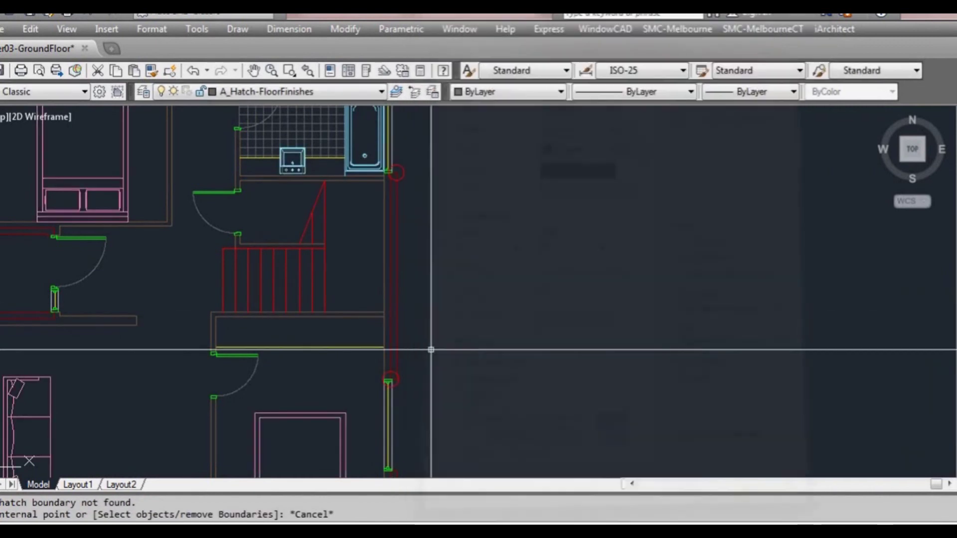
key("Escape")
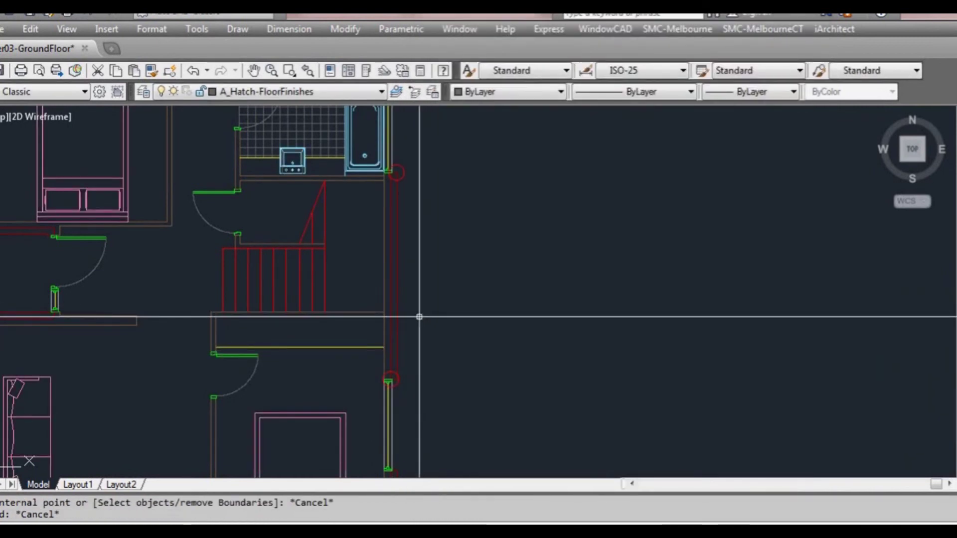
- Draw a rectangle tracing the east brick segment from the bathroom window down to the bedroom window
middle_click_drag(415, 316, 428, 518)
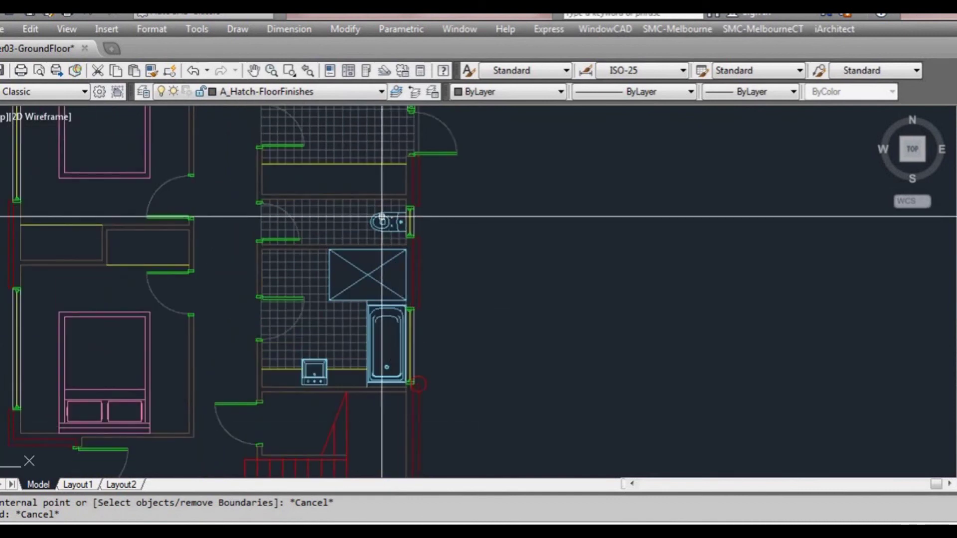
middle_click_drag(441, 414, 400, 241)
middle_click_drag(385, 354, 384, 321)
scroll(381, 393, "up", 2)
scroll(390, 390, "down", 3)
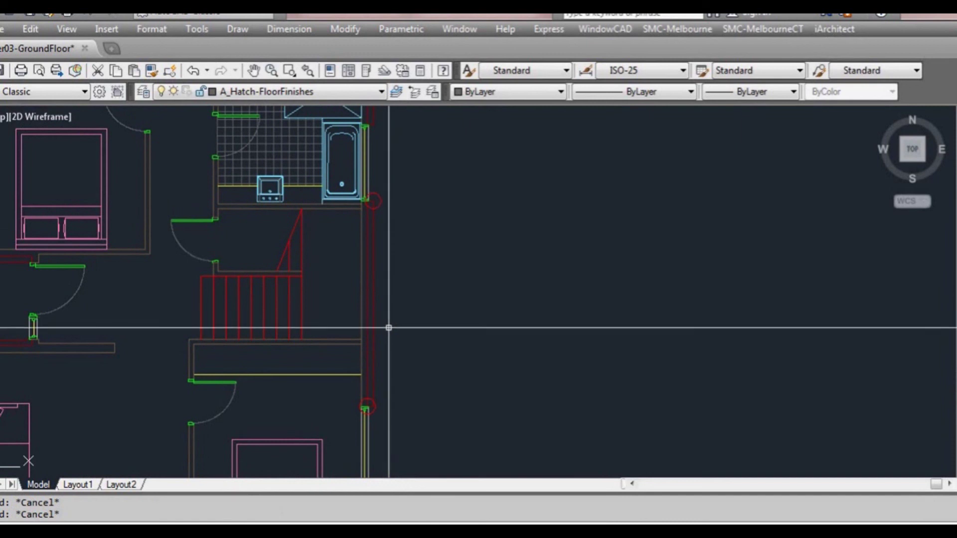
type("rec")
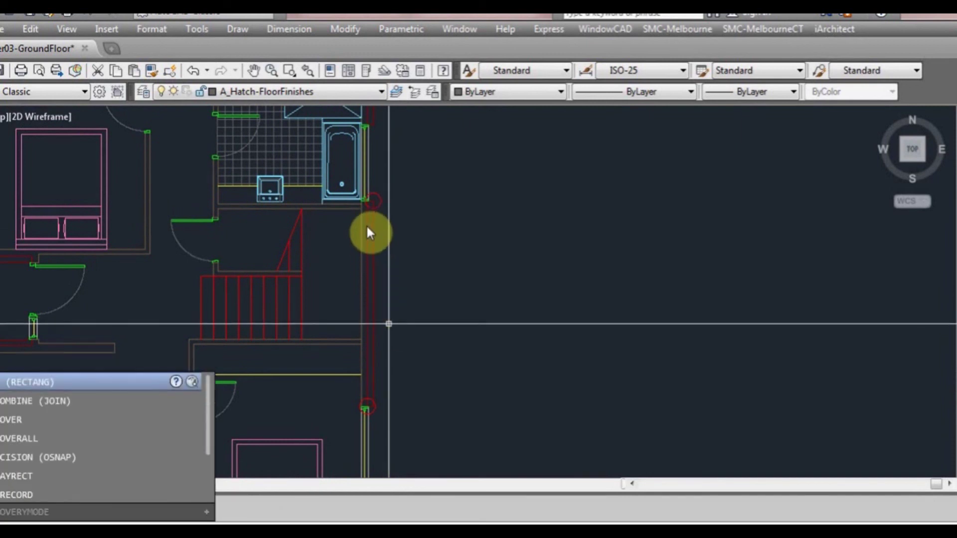
key("Return")
left_click(377, 389)
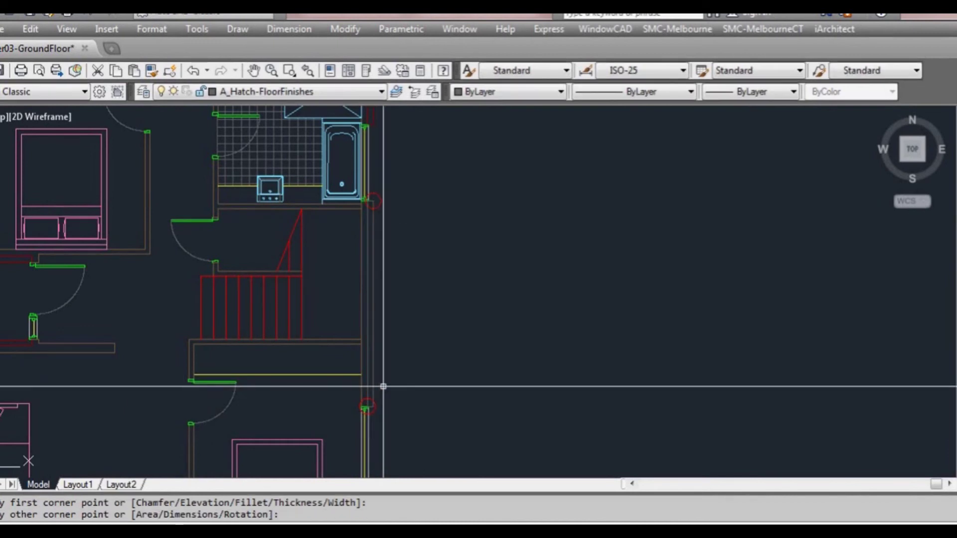
- Hatch the east wall segment using the traced rectangle as the boundary object
type("h")
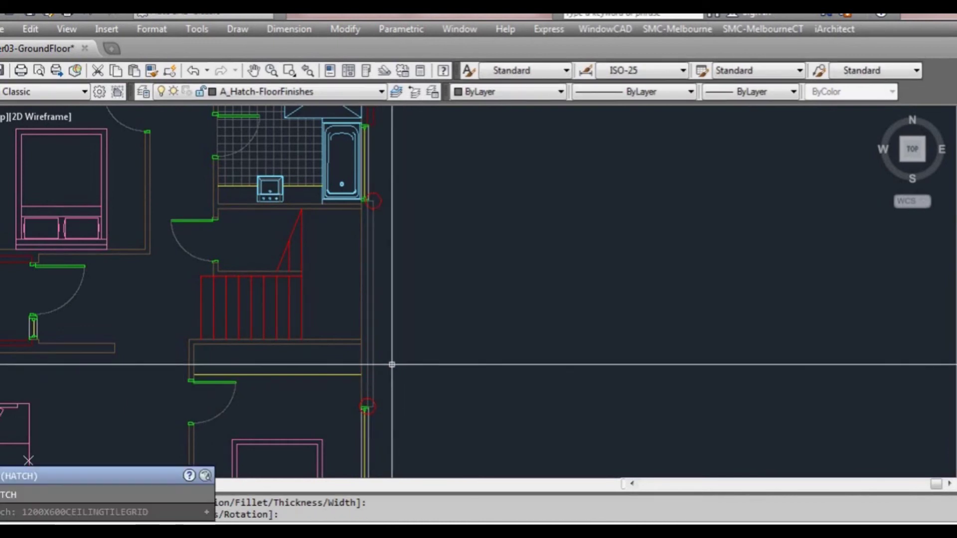
key("Return")
left_click(690, 104)
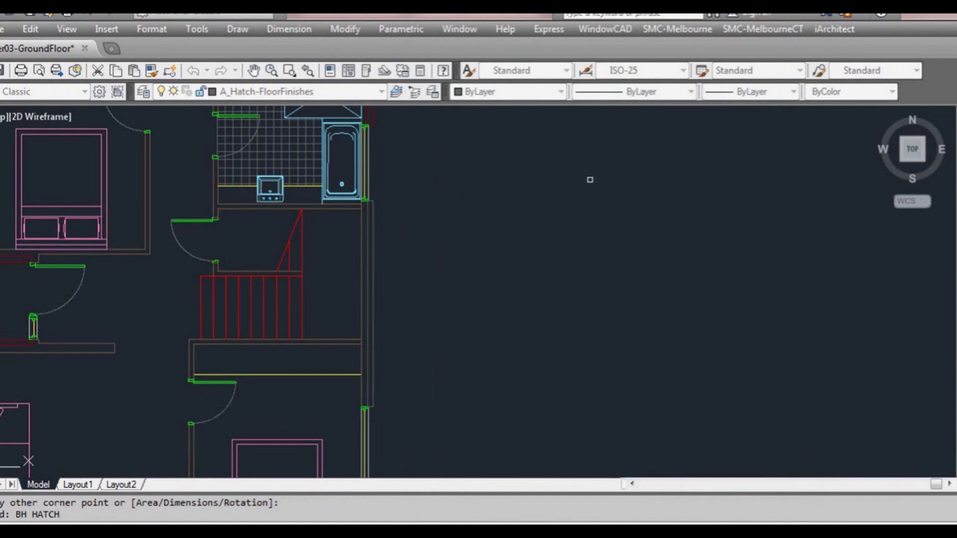
key("Return")
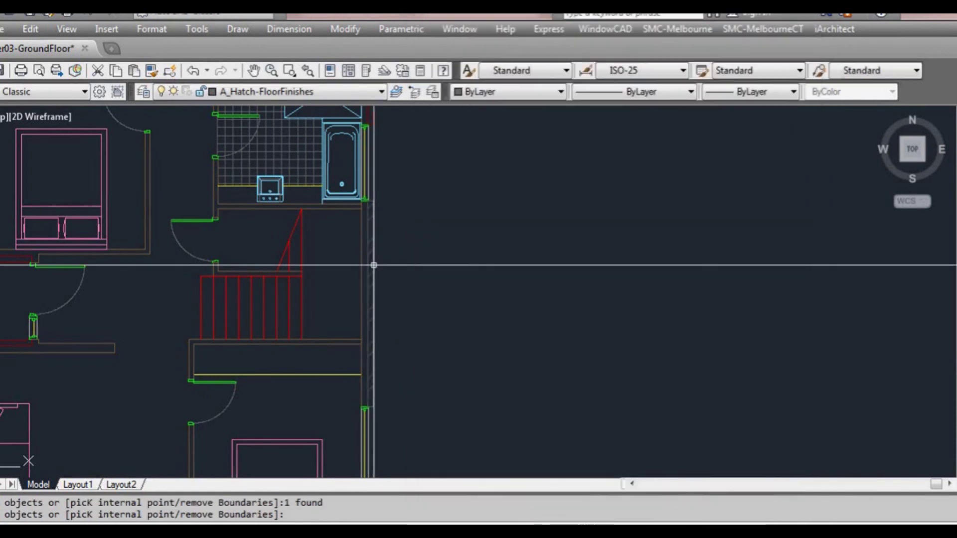
- Erase the helper rectangle around the east wall hatch, keeping the hatch itself
scroll(372, 273, "up", 2)
key("Return")
type("e ERASE 1 found")
key("Return")
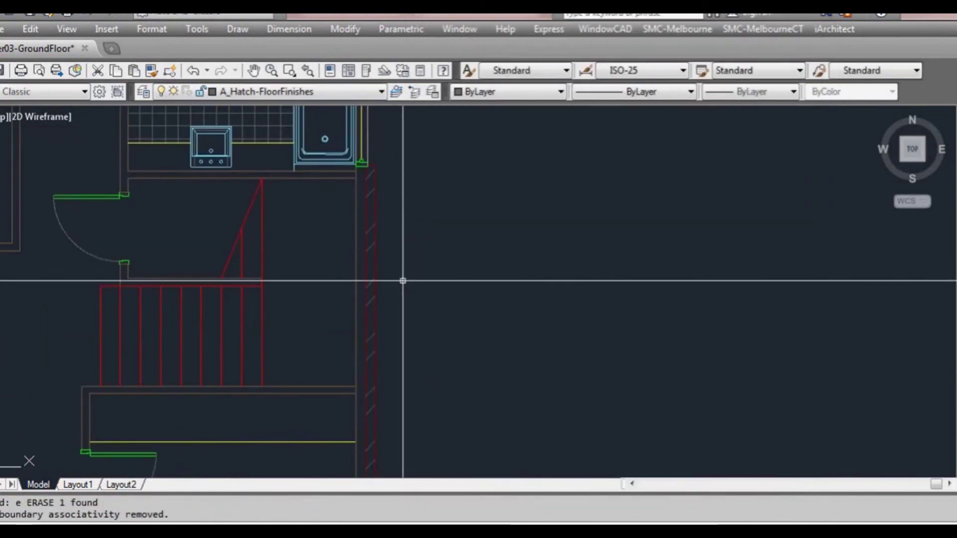
- Start an ANSI32 hatch at scale 50 and pick the east brick segments on both sides of the toilet window
scroll(399, 289, "down", 3)
mouse_move(423, 241)
middle_mouse_down()
mouse_move(427, 316)
mouse_move(401, 362)
mouse_move(377, 369)
middle_mouse_up()
scroll(363, 370, "up", 2)
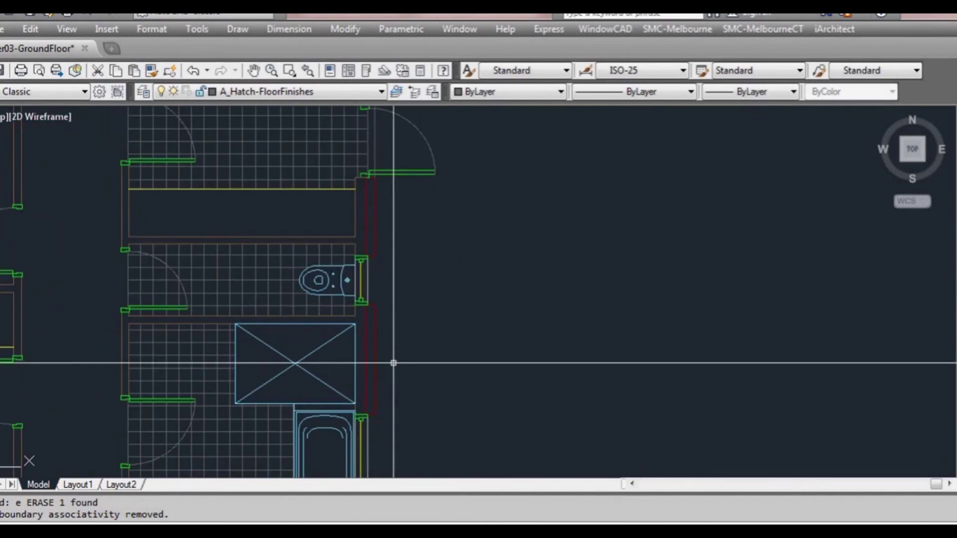
type("h")
key("Return")
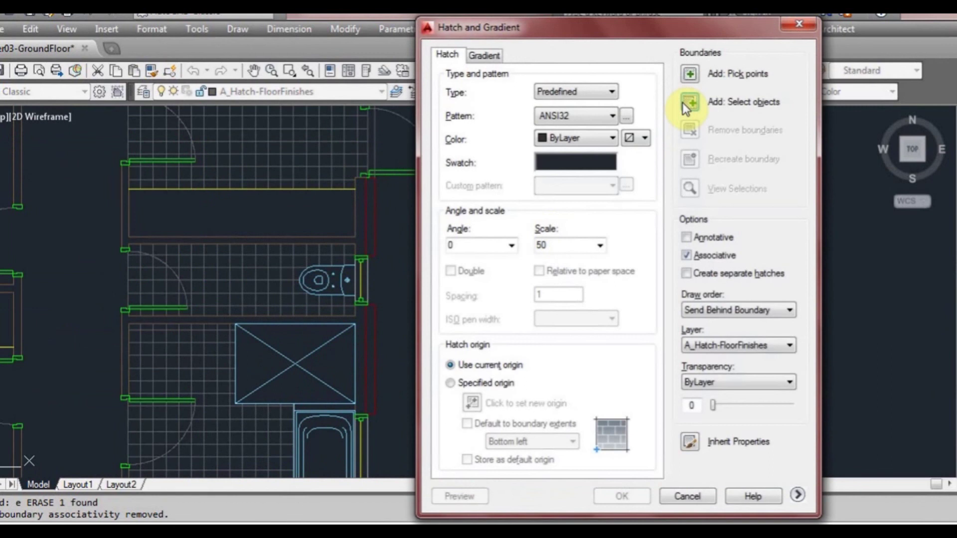
left_click(689, 75)
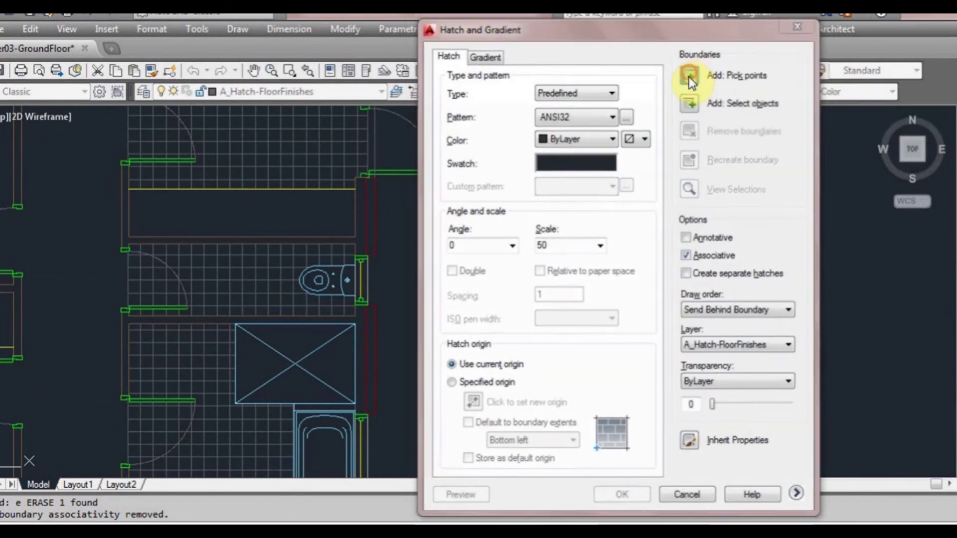
left_click(372, 326)
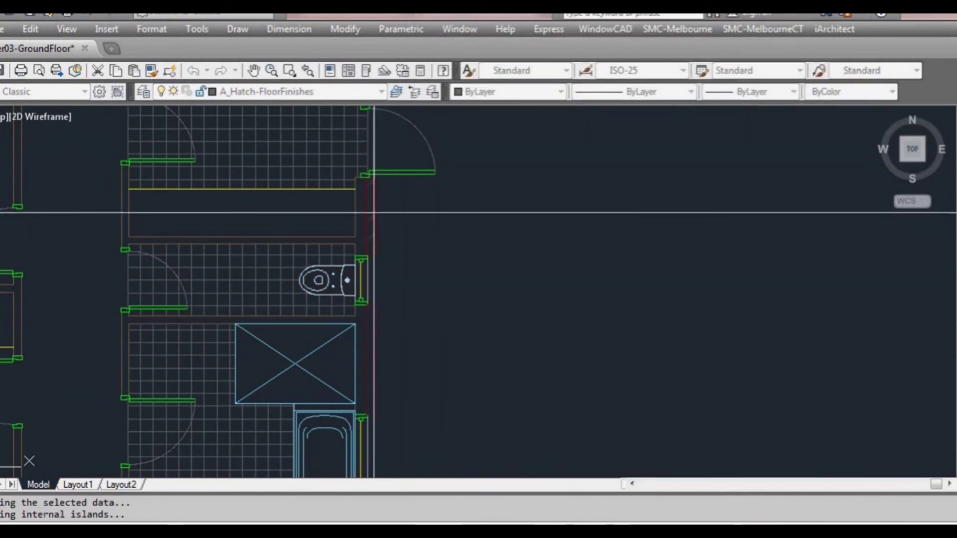
- Add the brick walls around the garage and along its south side to the hatch boundaries
middle_click_drag(430, 149, 443, 348)
middle_click_drag(420, 253, 468, 380)
scroll(470, 371, "down", 2)
scroll(468, 328, "down", 1)
middle_click_drag(468, 312, 472, 352)
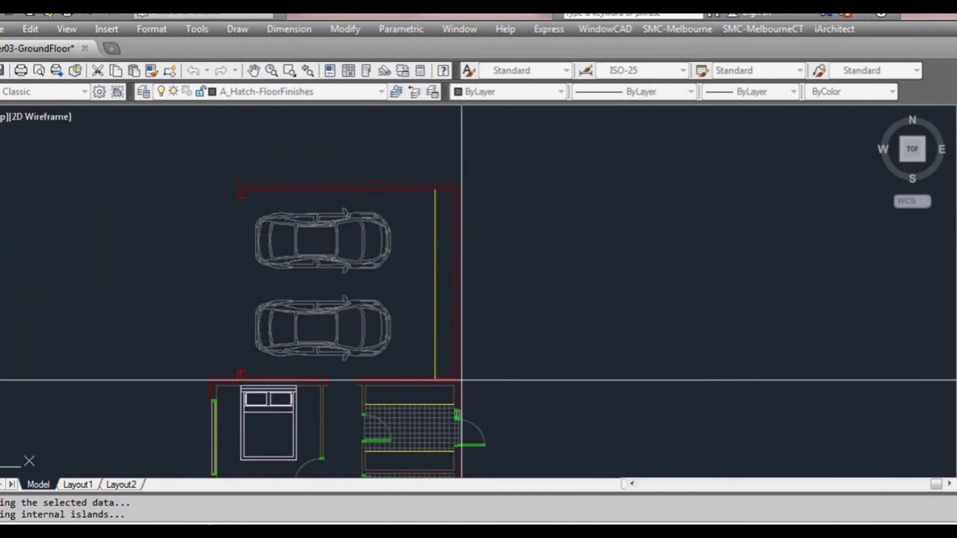
scroll(451, 381, "up", 5)
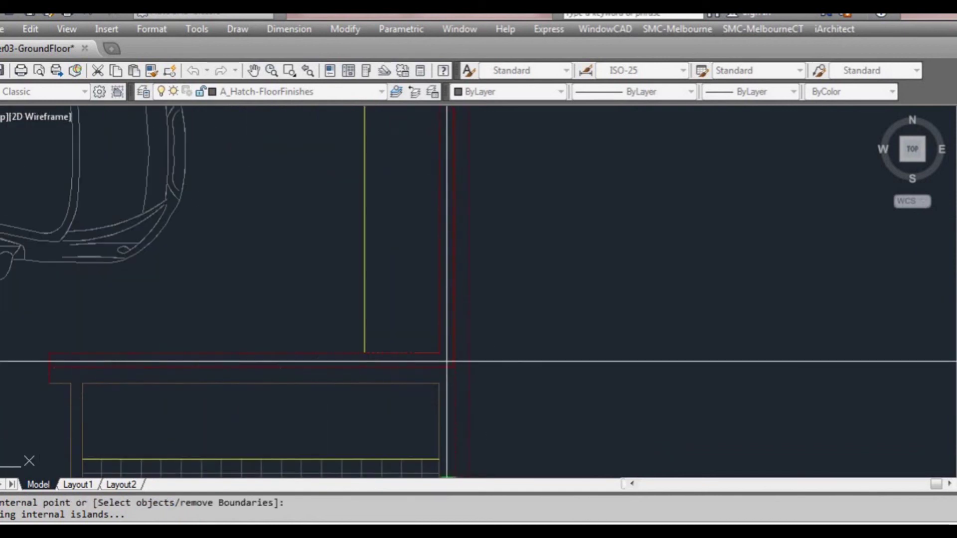
scroll(469, 388, "down", 5)
middle_click_drag(388, 378, 496, 376)
scroll(496, 369, "up", 5)
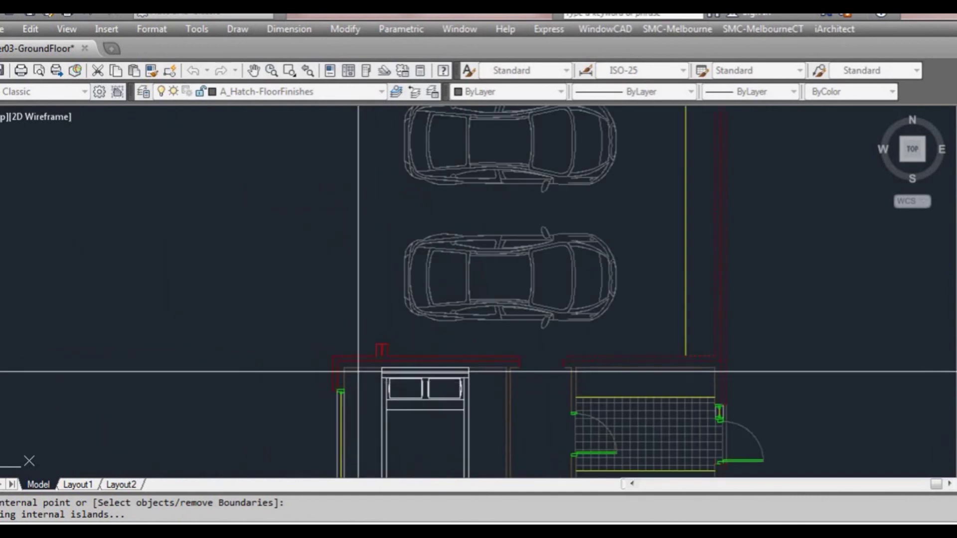
scroll(387, 364, "down", 4)
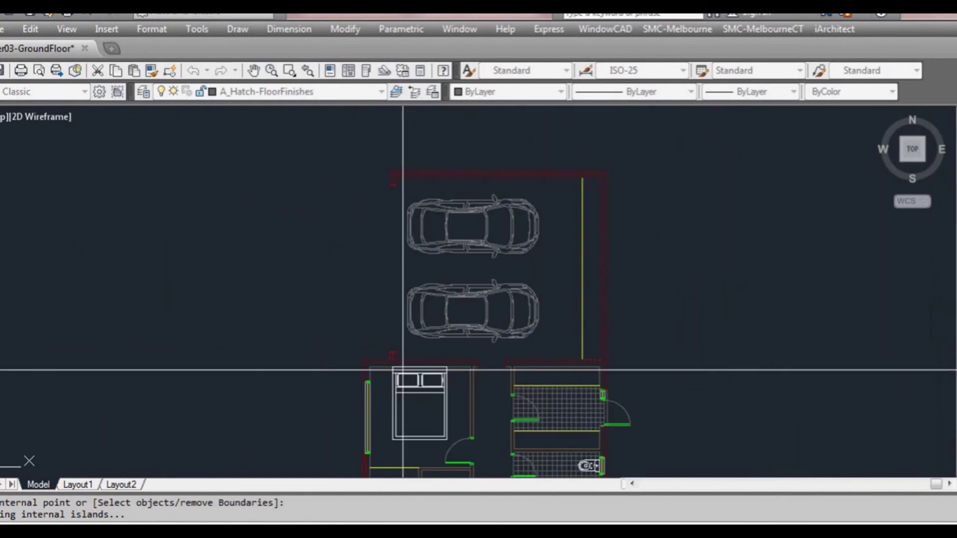
- Add the west wall's brick segments down past the entry to the boundaries and apply the hatch
mouse_move(404, 406)
middle_mouse_down()
mouse_move(373, 342)
mouse_move(364, 259)
mouse_move(371, 297)
middle_mouse_up()
scroll(366, 354, "up", 3)
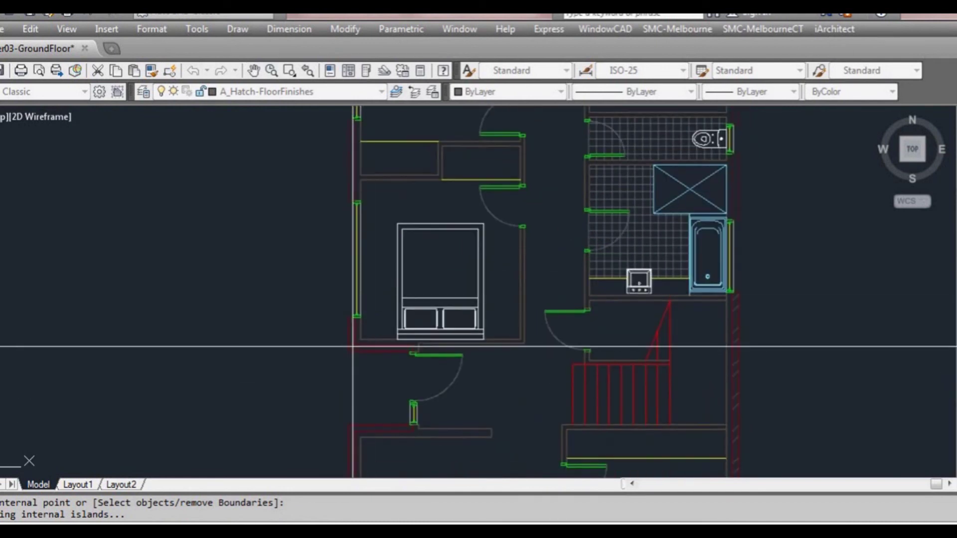
mouse_move(351, 351)
middle_mouse_down()
mouse_move(363, 335)
mouse_move(363, 273)
middle_mouse_up()
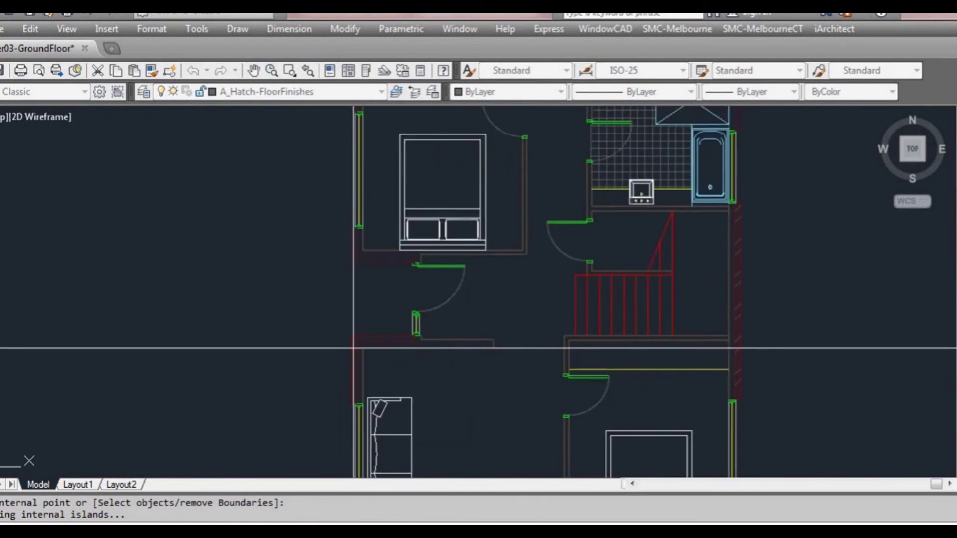
scroll(426, 316, "down", 2)
middle_click_drag(425, 385, 398, 327)
key("Return")
key("Return")
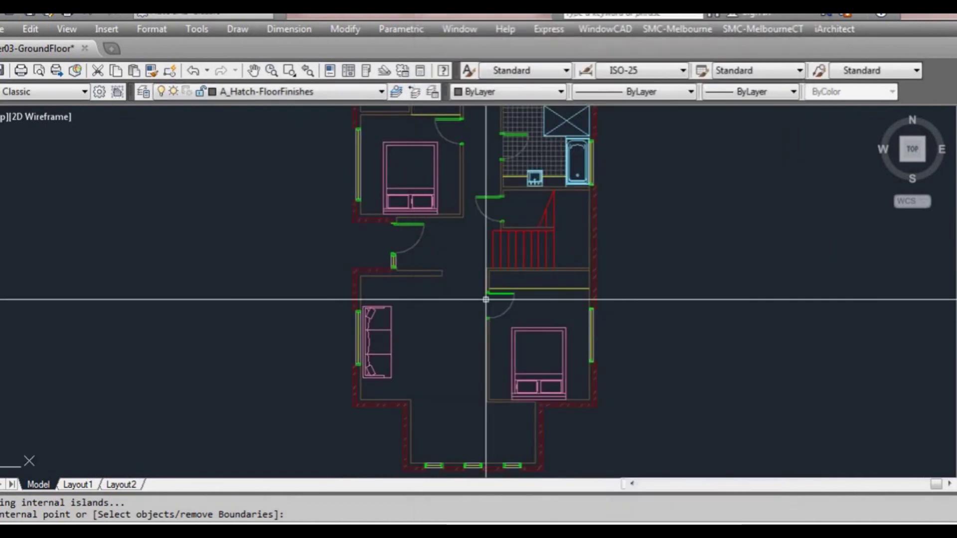
- Inspect the brick hatching up close along the ground floor's outer walls up to the garage, and leave any active command
scroll(589, 287, "up", 4)
scroll(515, 300, "down", 2)
scroll(215, 262, "up", 4)
scroll(241, 301, "down", 6)
middle_click_drag(331, 114, 338, 211)
scroll(231, 223, "up", 4)
middle_click_drag(378, 186, 214, 438)
scroll(470, 313, "down", 4)
key("Escape")
- Review the whole ground floor plan between the garage and the south bay, examining the hatched brick walls and the unhatched timber walls
middle_click_drag(428, 352, 434, 164)
middle_click_drag(424, 316, 410, 201)
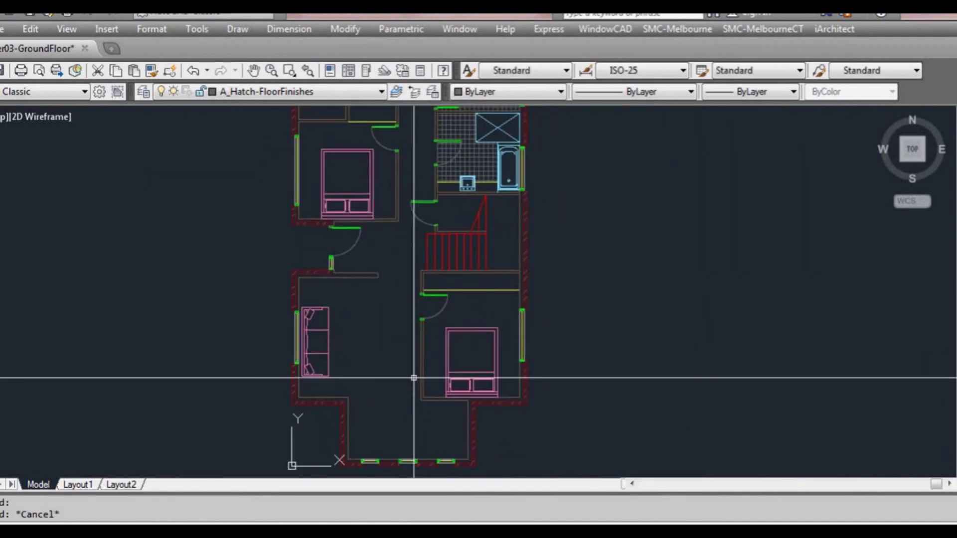
middle_click_drag(412, 378, 410, 297)
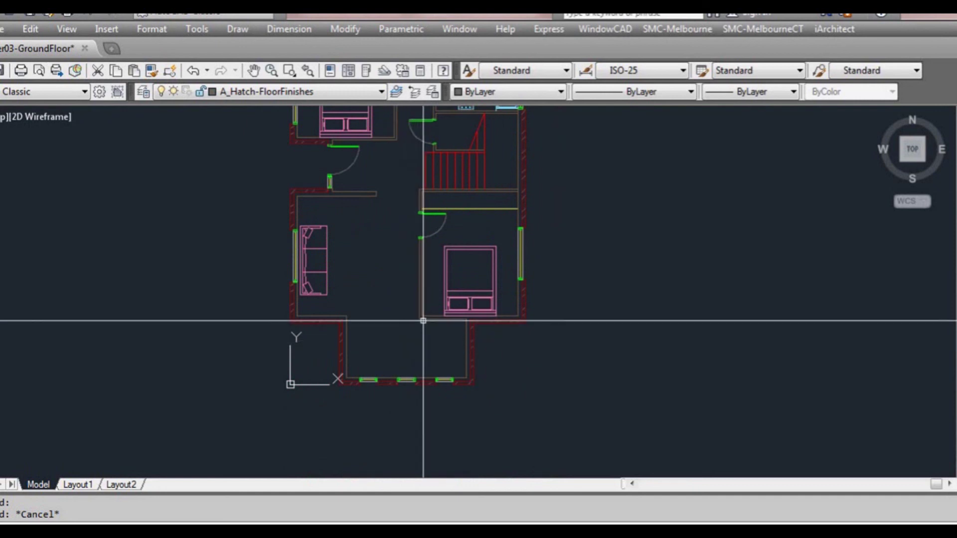
middle_click_drag(466, 288, 443, 353)
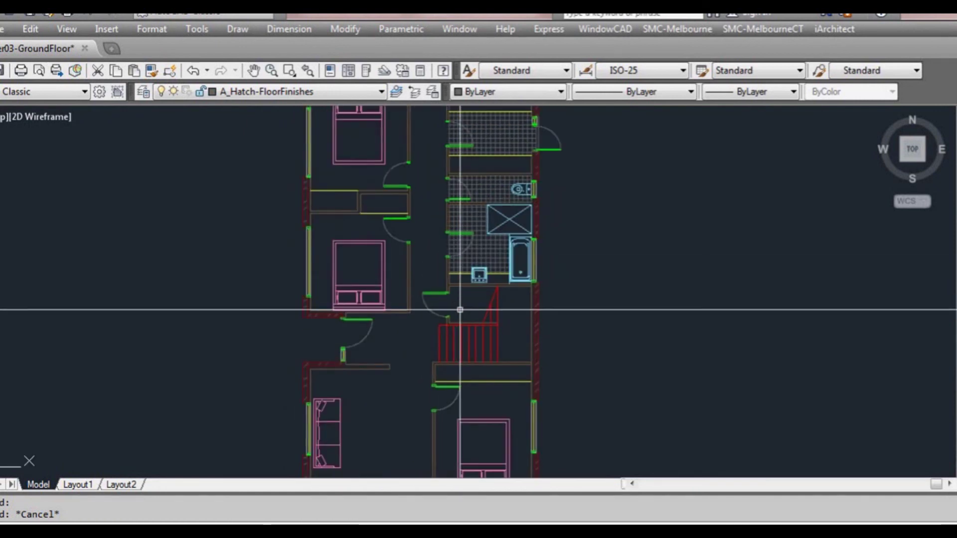
middle_click_drag(459, 265, 470, 284)
scroll(478, 284, "up", 2)
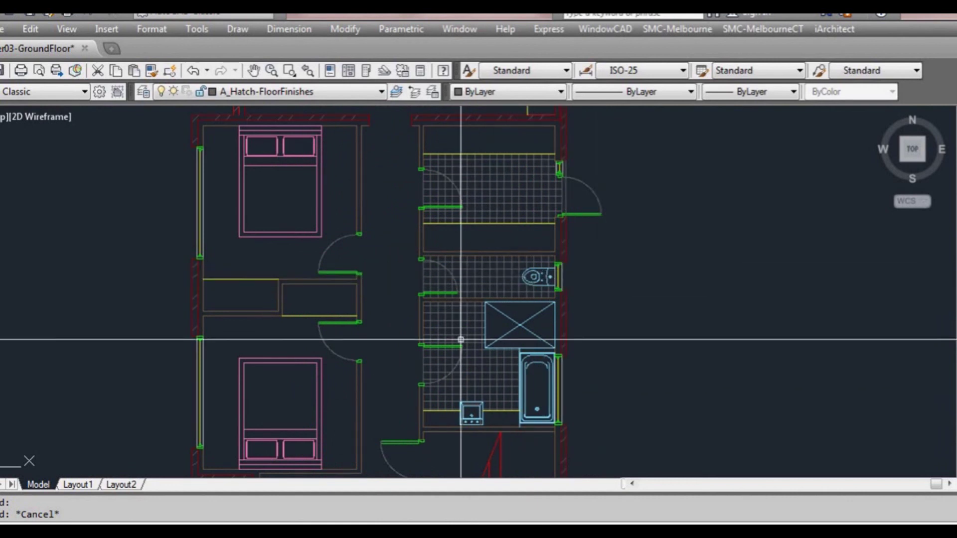
middle_click_drag(386, 356, 410, 213)
middle_click_drag(424, 393, 432, 208)
scroll(440, 286, "down", 2)
middle_click_drag(440, 344, 411, 307)
middle_click_drag(414, 247, 411, 244)
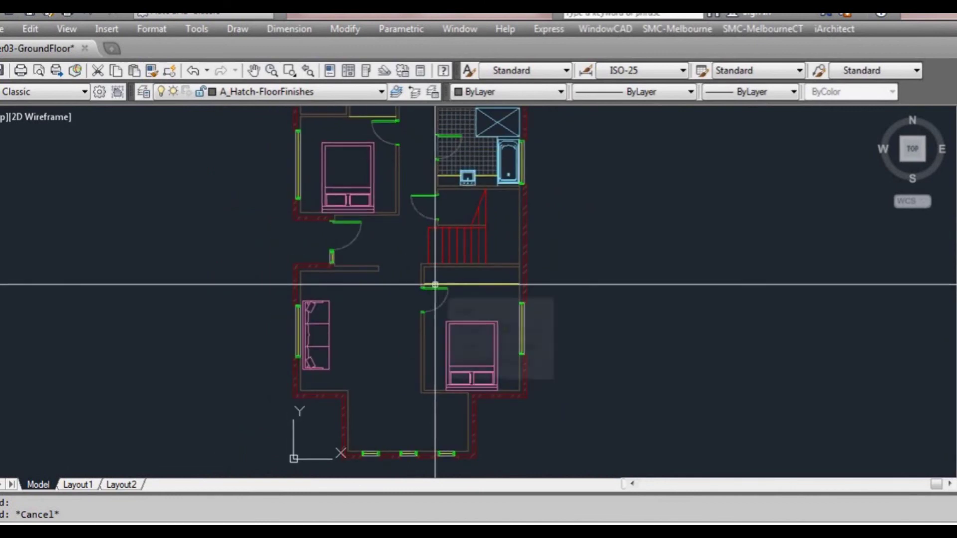
middle_click_drag(435, 198, 443, 298)
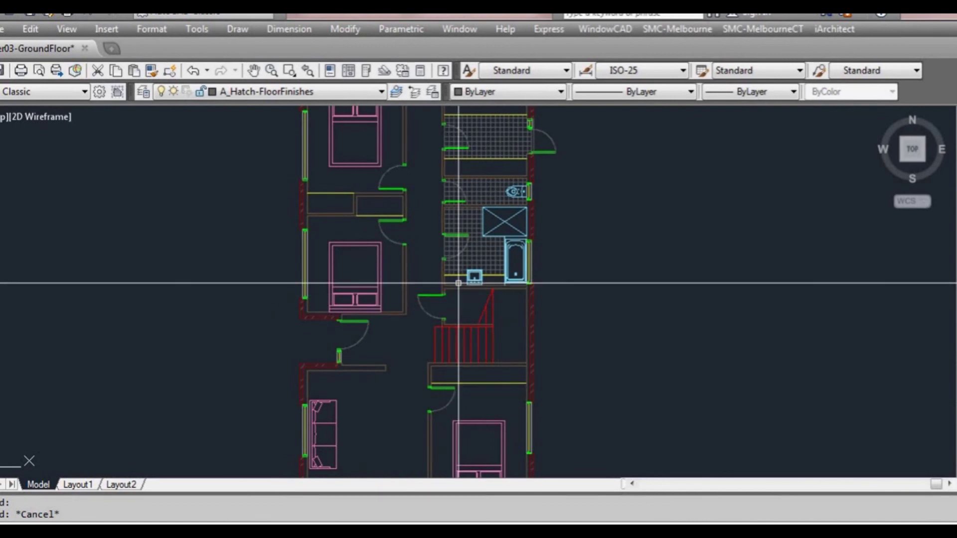
middle_click_drag(447, 252, 441, 343)
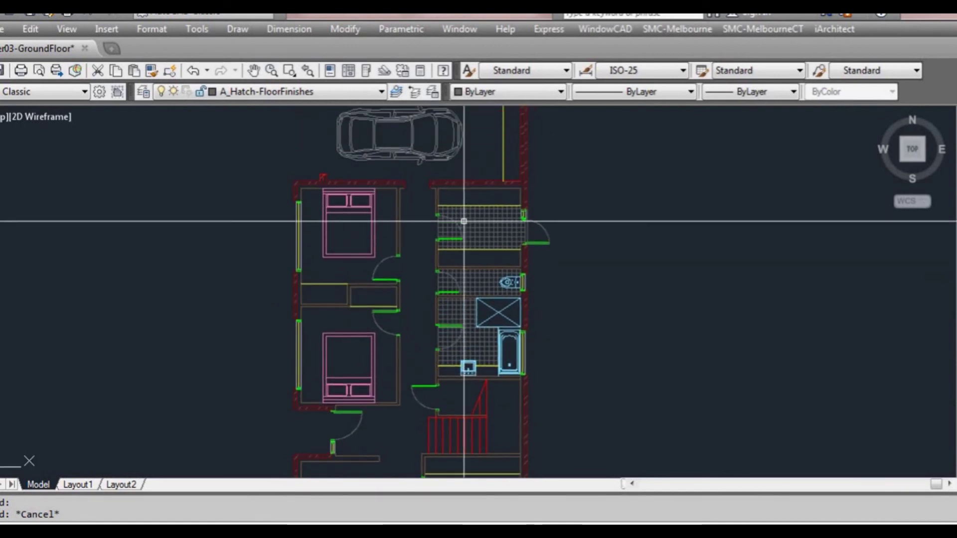
middle_click_drag(463, 221, 457, 278)
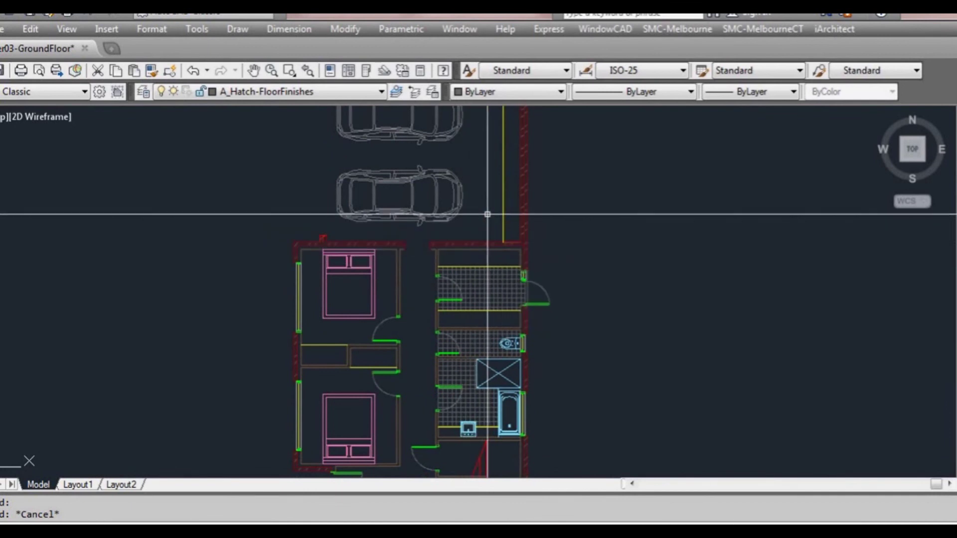
middle_click_drag(449, 358, 454, 224)
middle_click_drag(447, 358, 437, 211)
scroll(438, 214, "down", 1)
scroll(432, 311, "up", 2)
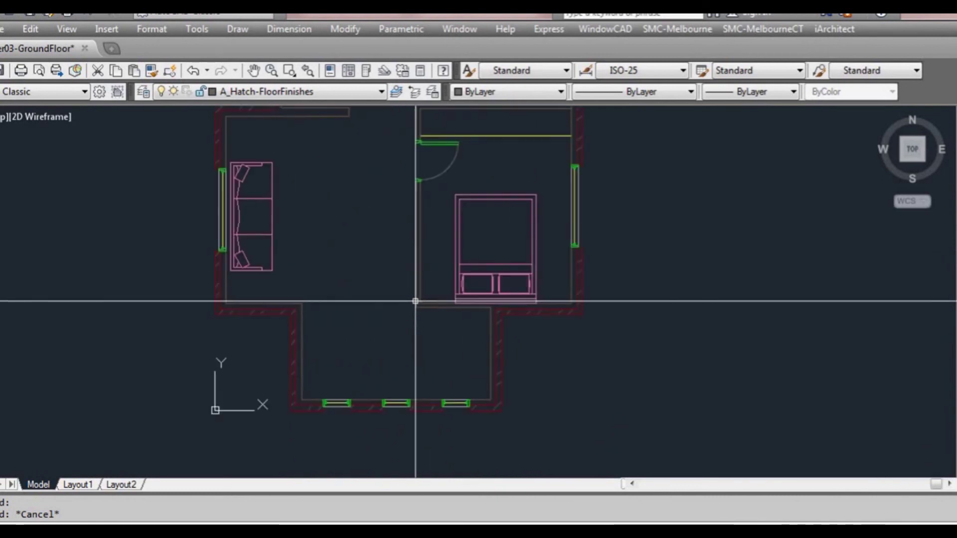